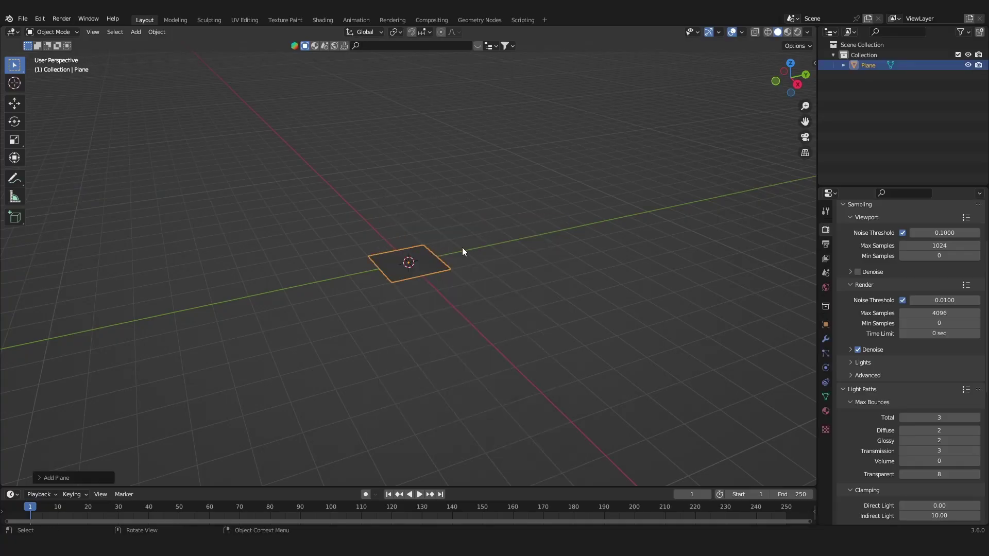
Step: Set the plane's X and Y dimensions to 1500 m
key(n)
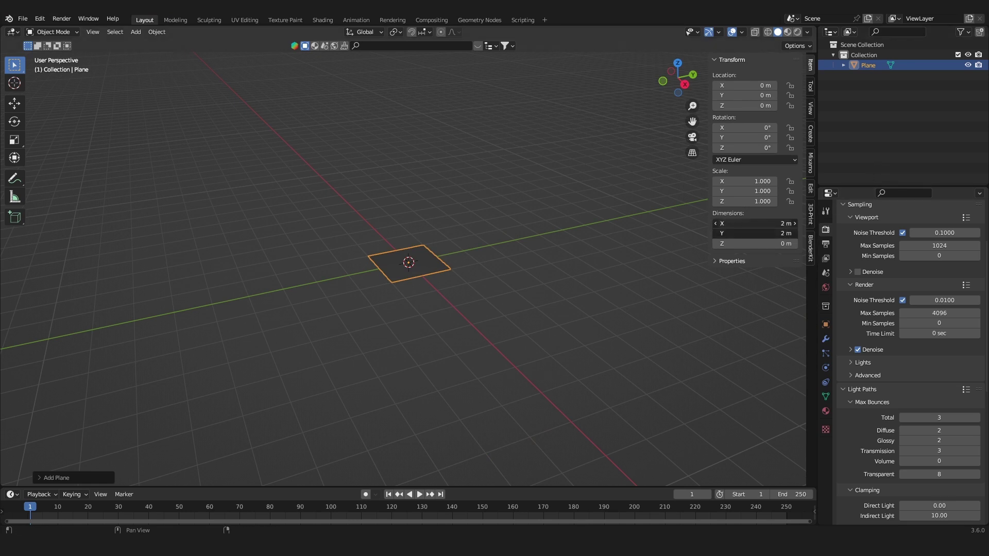
drag(778, 221, 778, 233)
text(1500)
key(Return)
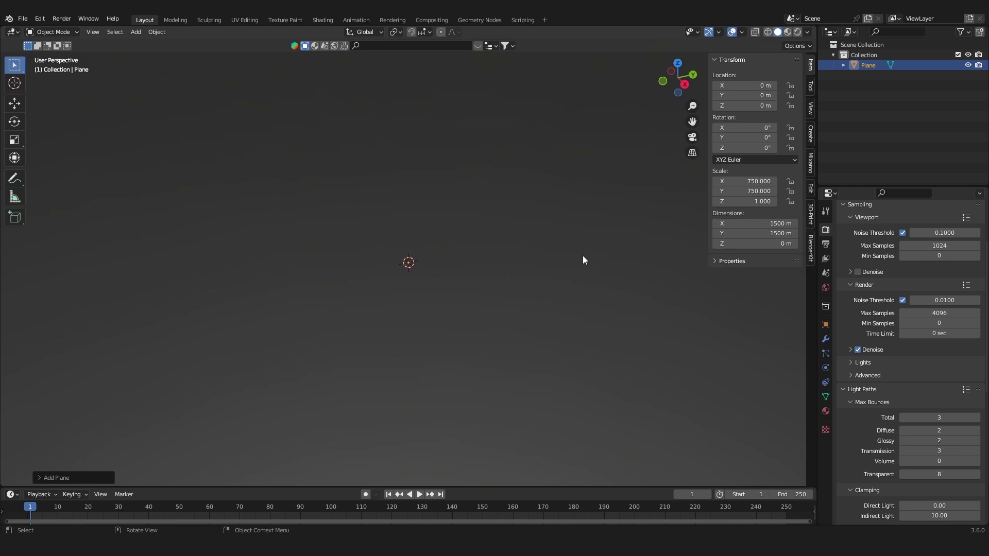
Step: Set the viewport's clip end distance to 10000 m
click(810, 108)
click(766, 97)
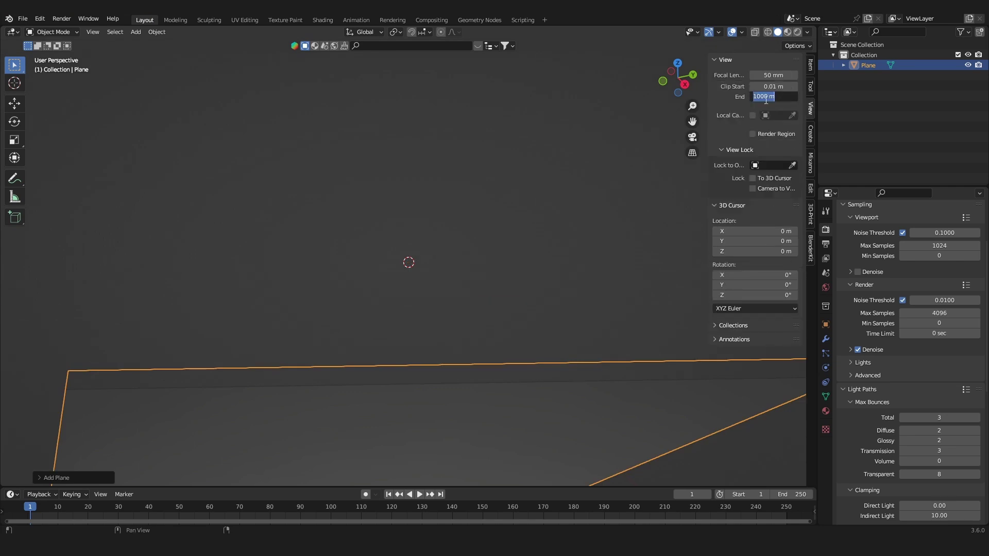
text(10000)
key(Return)
scroll(519, 209, down, 4)
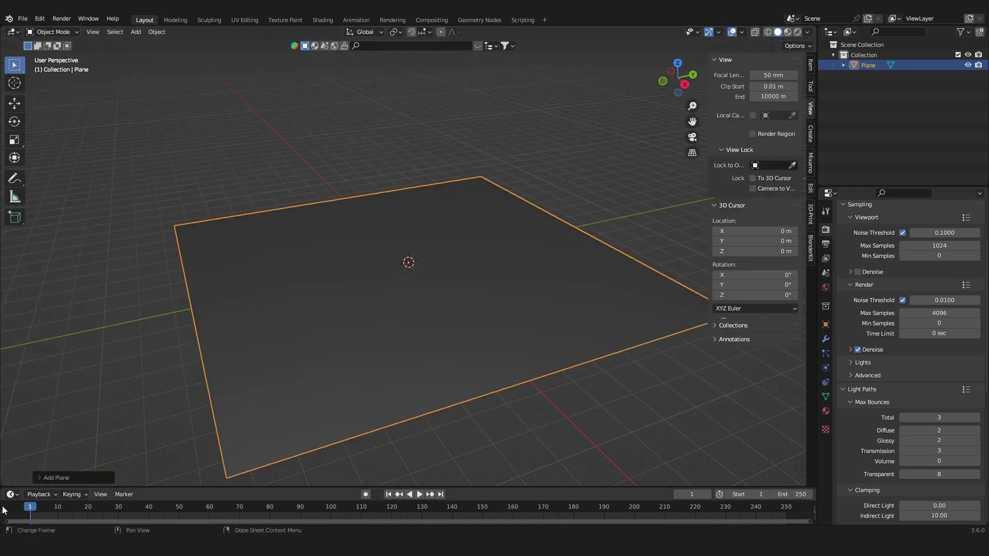
Step: Split the 3D viewport horizontally, turn the new area into a Geometry Node editor and create a new node tree for the plane
drag(1, 483, 3, 327)
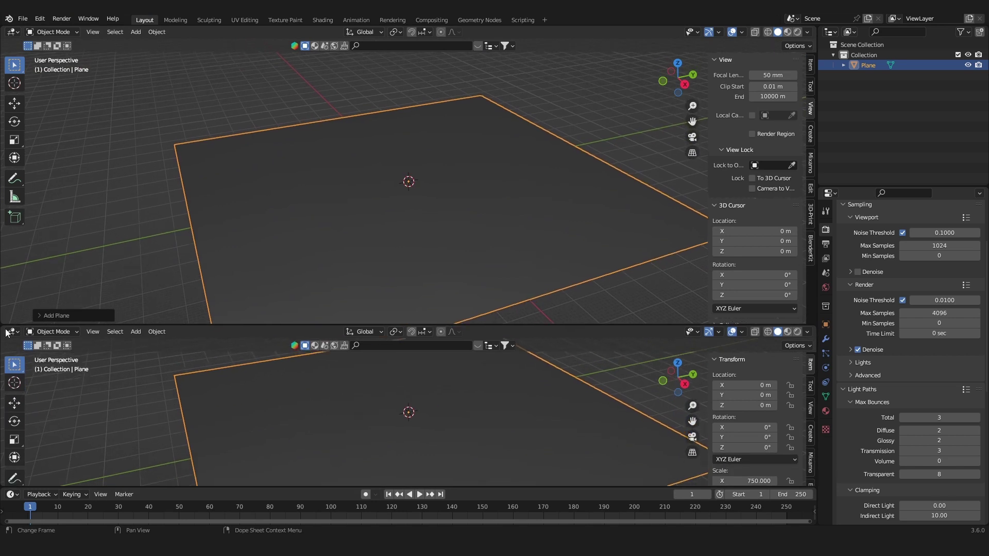
key(shift+F3)
click(407, 335)
scroll(346, 438, up, 5)
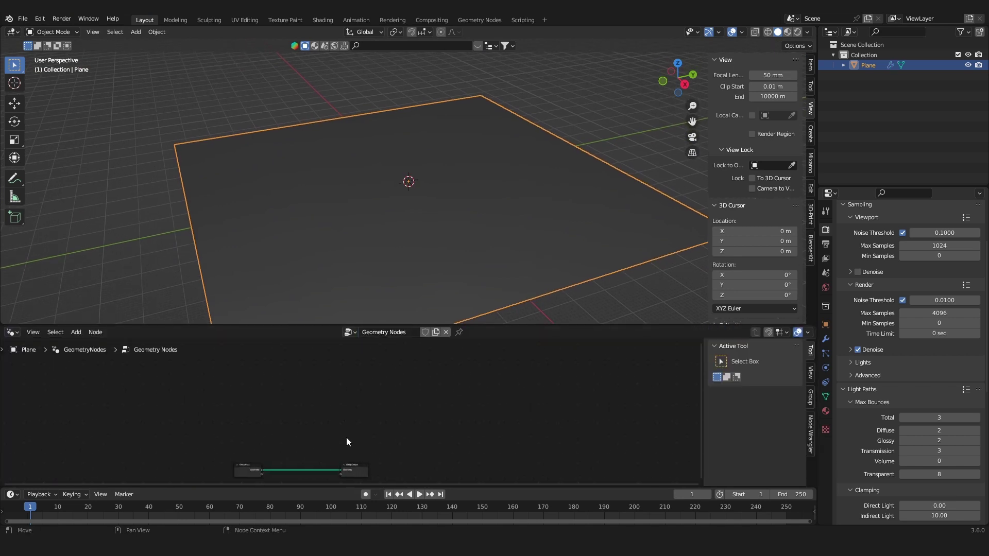
middle_drag(346, 438, 429, 377)
drag(505, 324, 503, 290)
scroll(391, 415, up, 1)
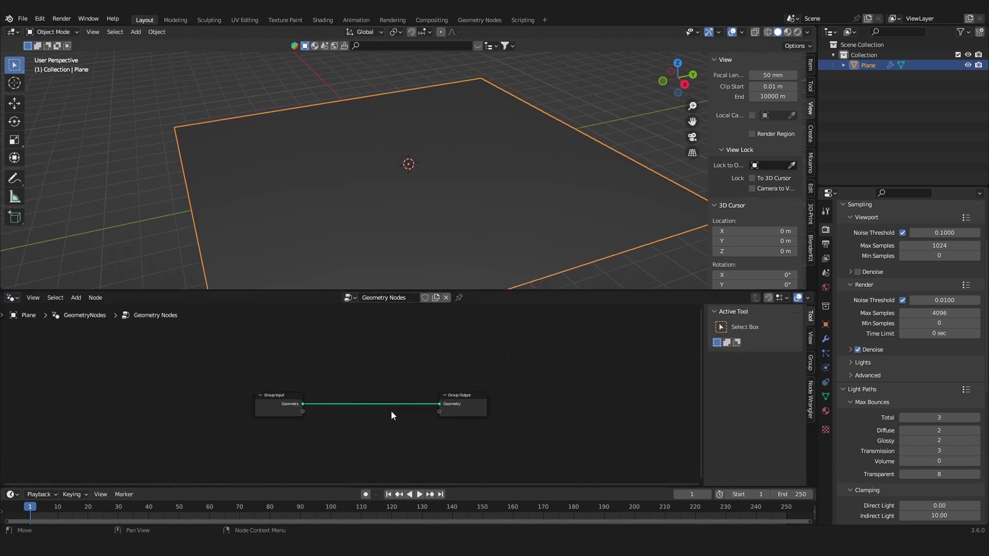
scroll(358, 394, up, 1)
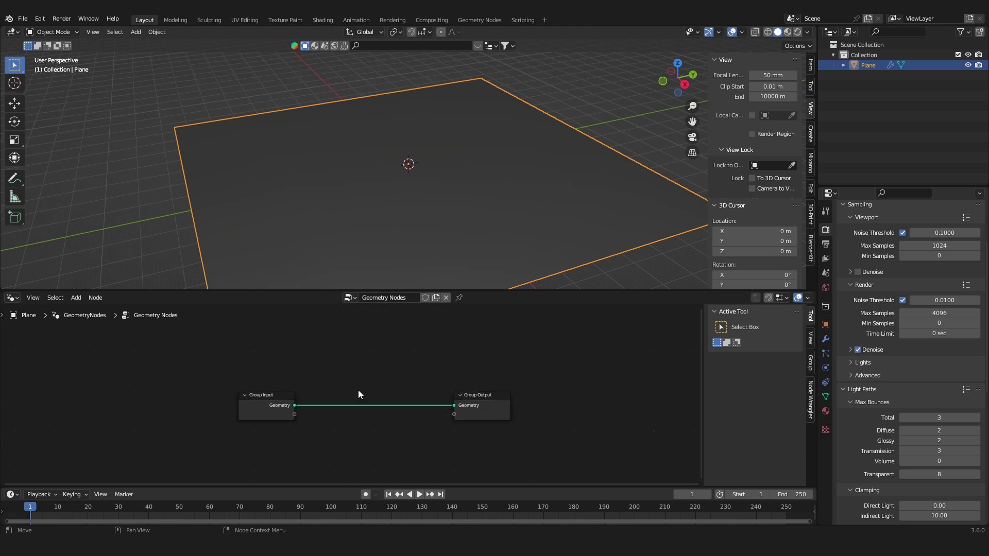
scroll(361, 389, up, 1)
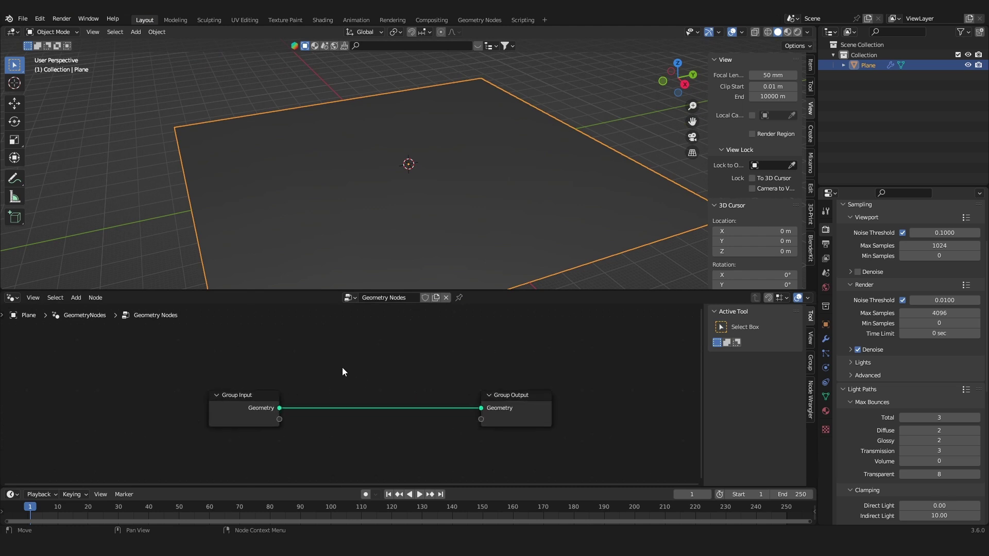
Step: Insert a Subdivide Mesh node on the link between Group Input and Group Output
key(shift+a)
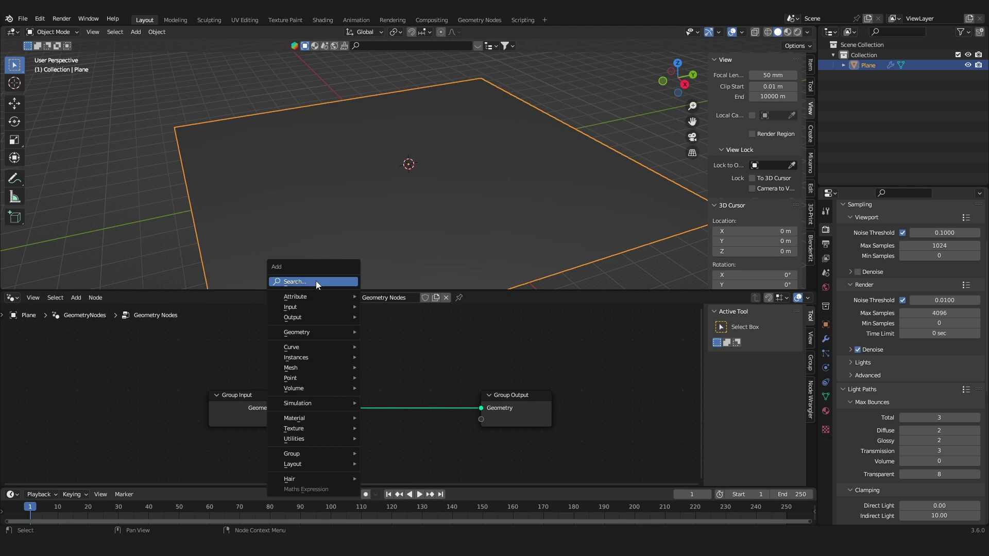
click(316, 281)
text(sub)
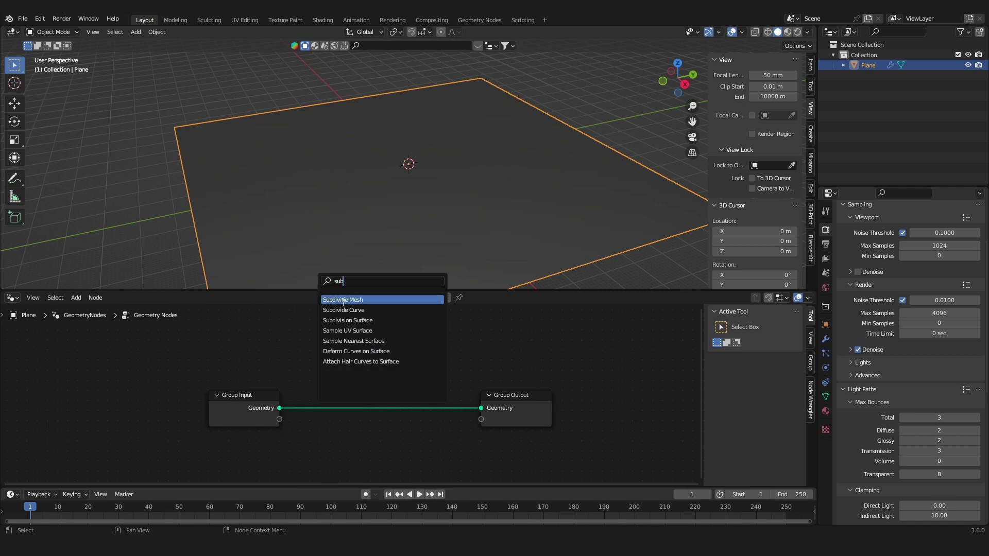
click(349, 299)
click(348, 410)
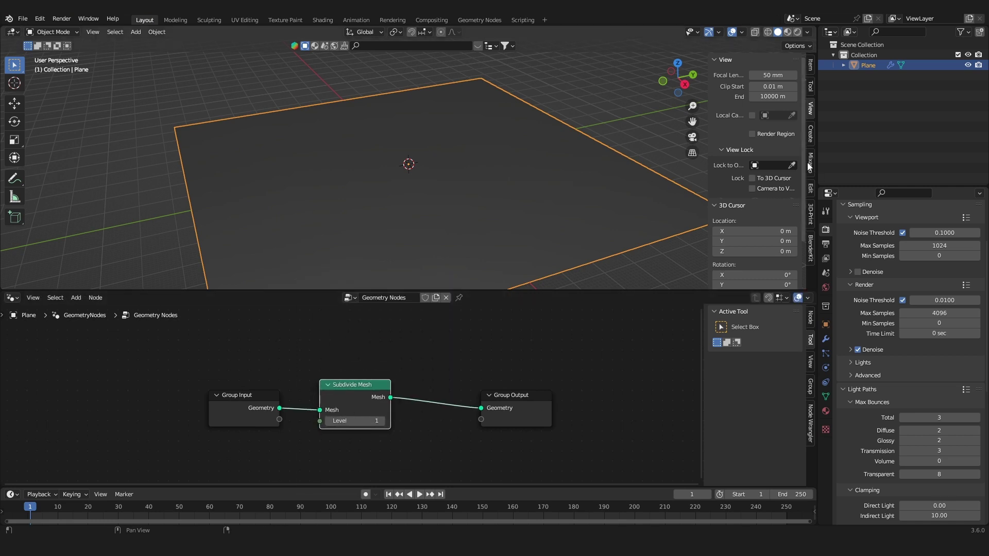
Step: Show the plane in wireframe and set the Subdivide Mesh level to 2
click(768, 31)
scroll(530, 160, down, 3)
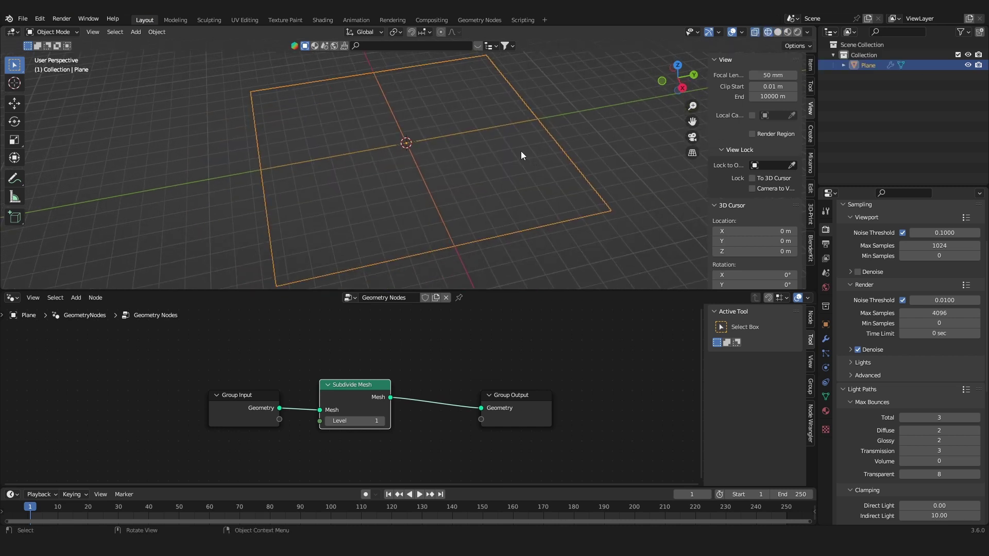
scroll(521, 154, down, 3)
click(383, 422)
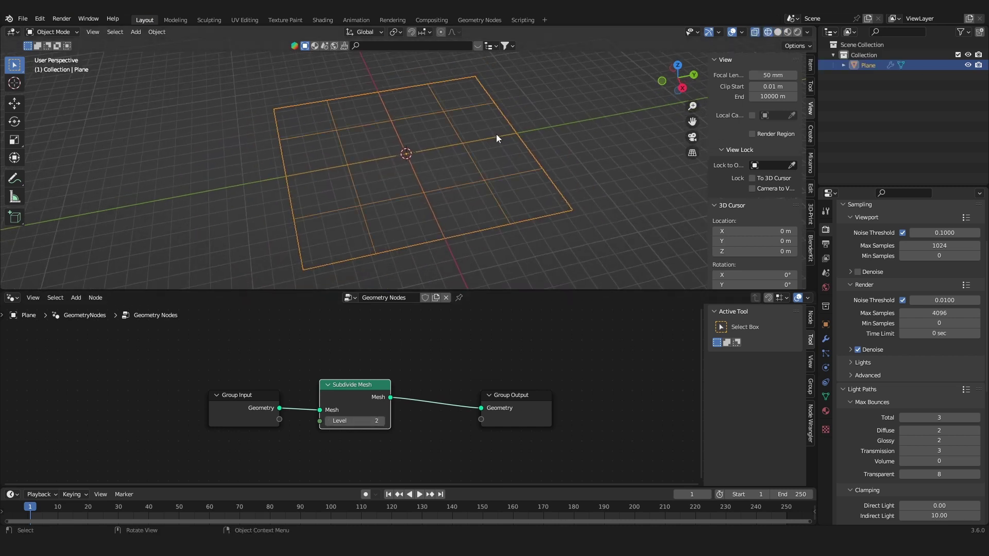
middle_drag(497, 135, 388, 209)
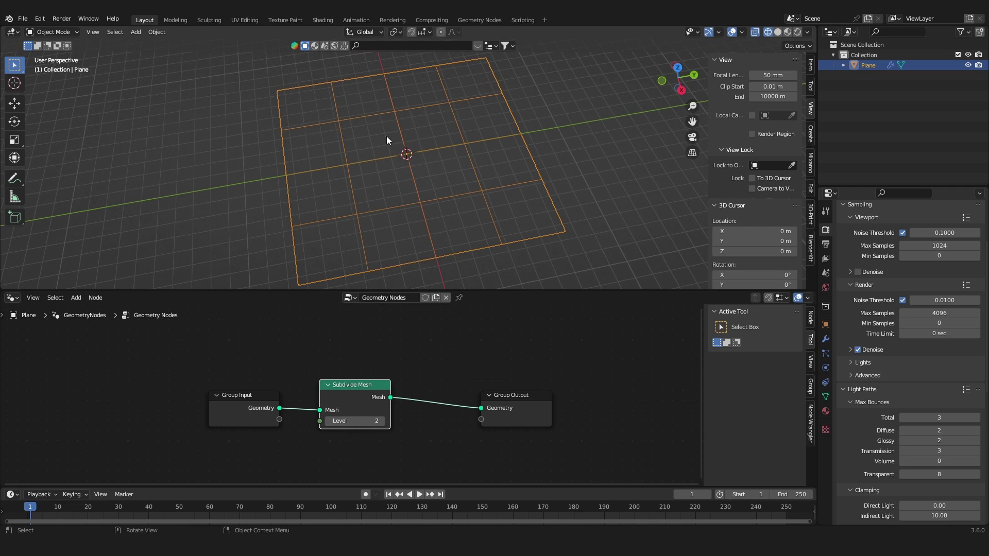
Step: Insert a Separate Geometry node between Subdivide Mesh and Group Output and set its domain to Face
scroll(317, 380, down, 2)
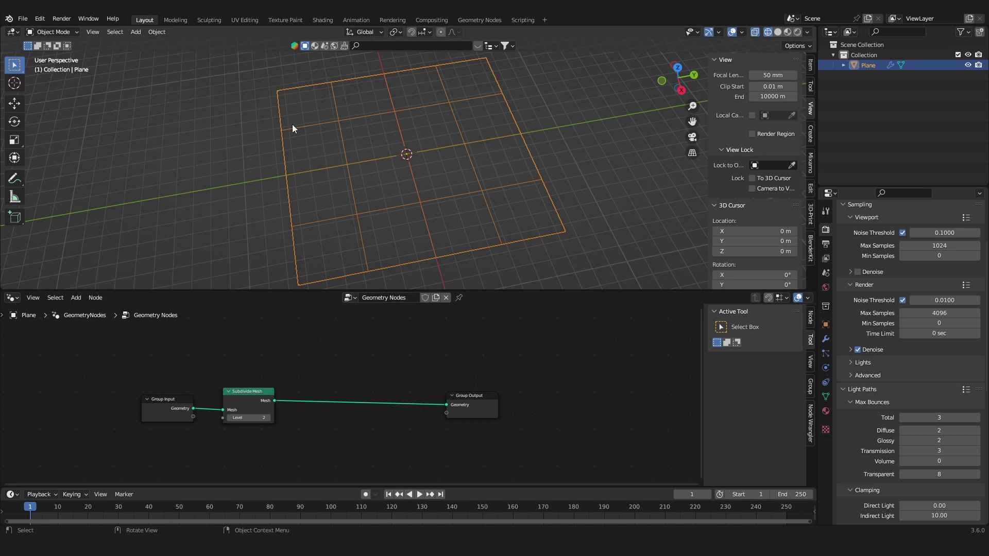
scroll(361, 401, up, 3)
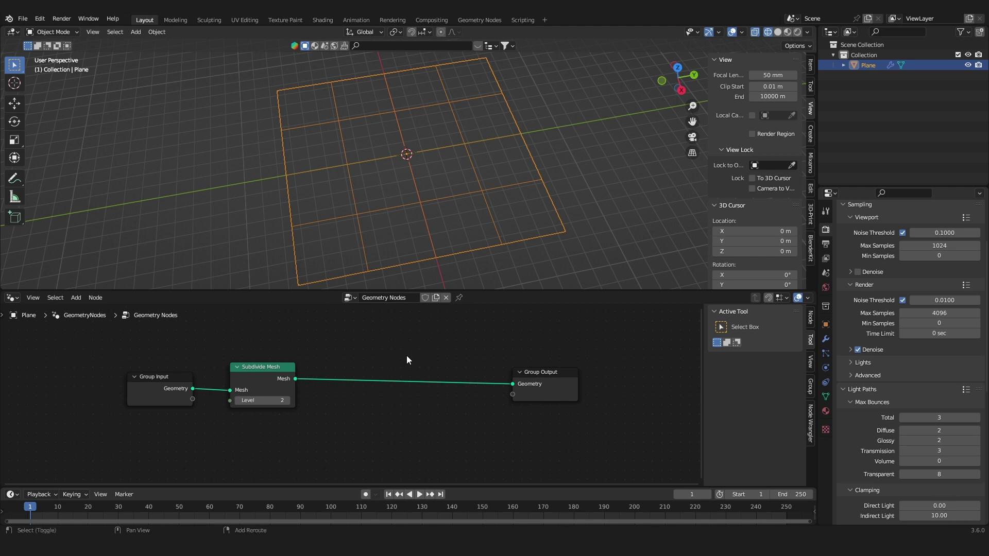
key(shift+a)
text(sep)
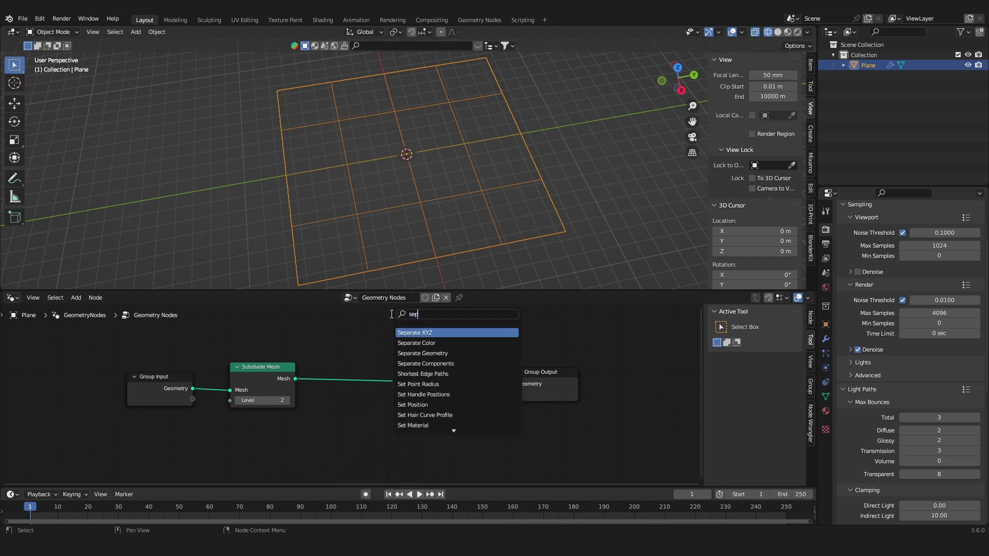
click(422, 354)
click(423, 374)
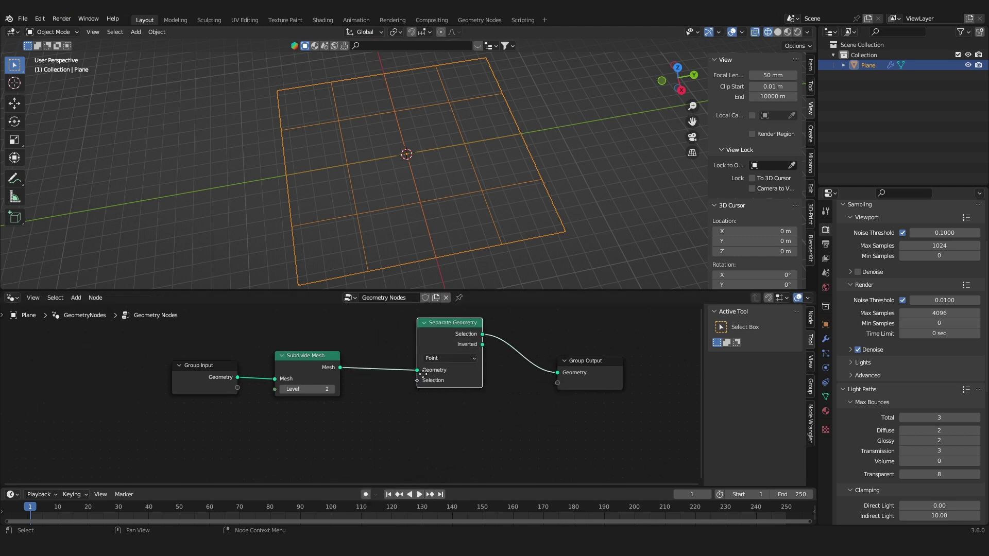
middle_drag(422, 374, 435, 373)
drag(456, 343, 468, 369)
click(468, 382)
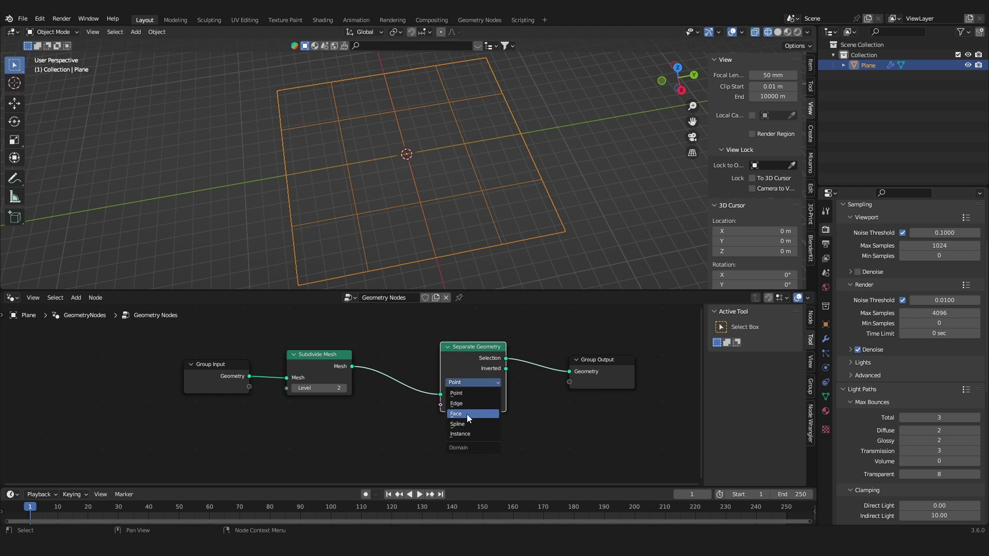
click(467, 414)
Step: Add a Random Value node of type Boolean and connect its Value to the Selection input of Separate Geometry
key(shift+a)
text(rand)
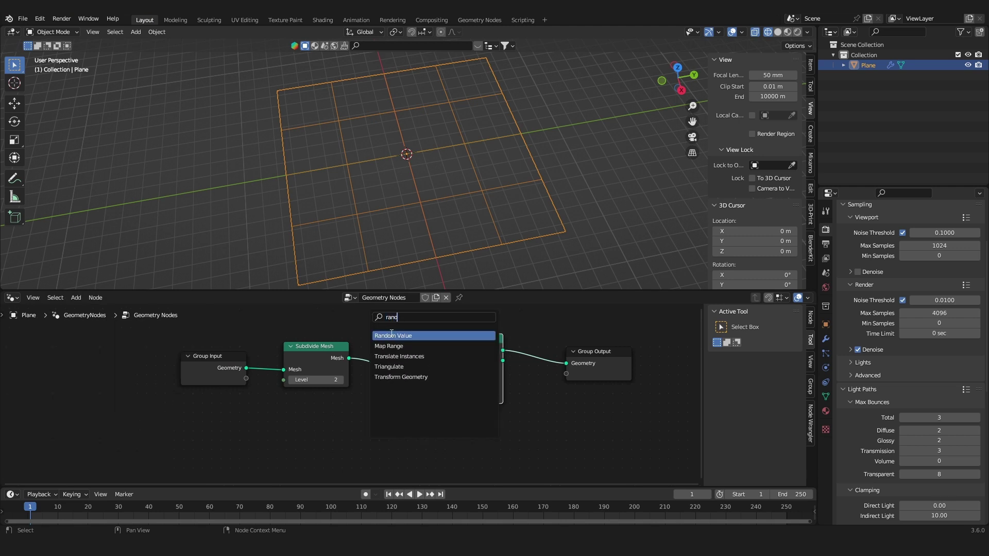
click(391, 335)
click(343, 397)
click(345, 407)
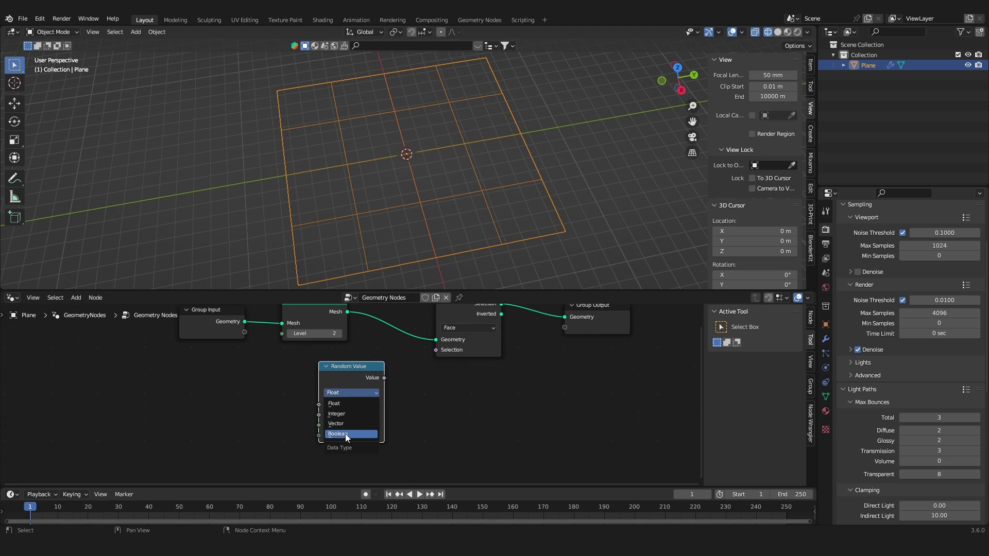
click(345, 433)
drag(378, 394, 428, 366)
click(777, 32)
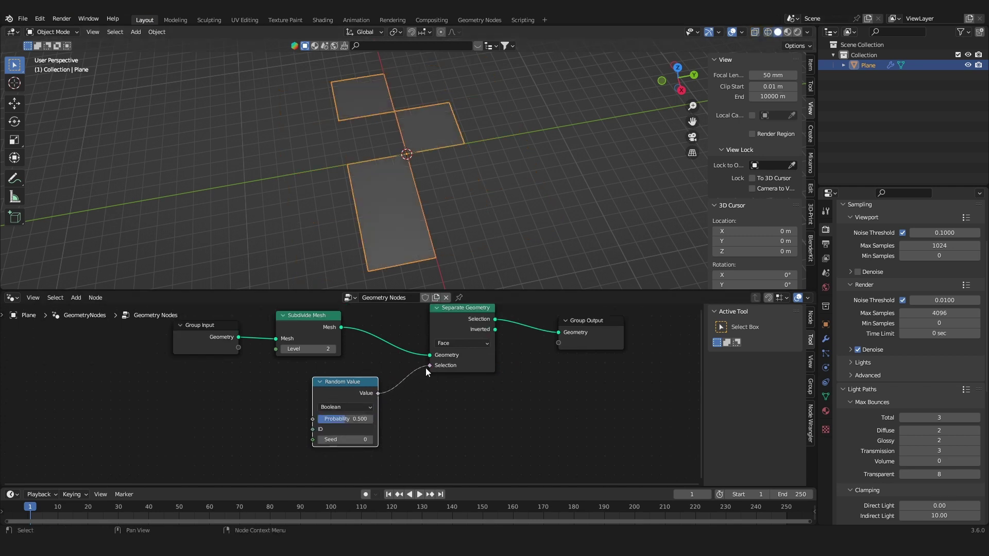
mouse_move(355, 419)
mouse_down()
mouse_move(340, 418)
mouse_move(381, 418)
mouse_move(340, 418)
mouse_move(360, 419)
mouse_up()
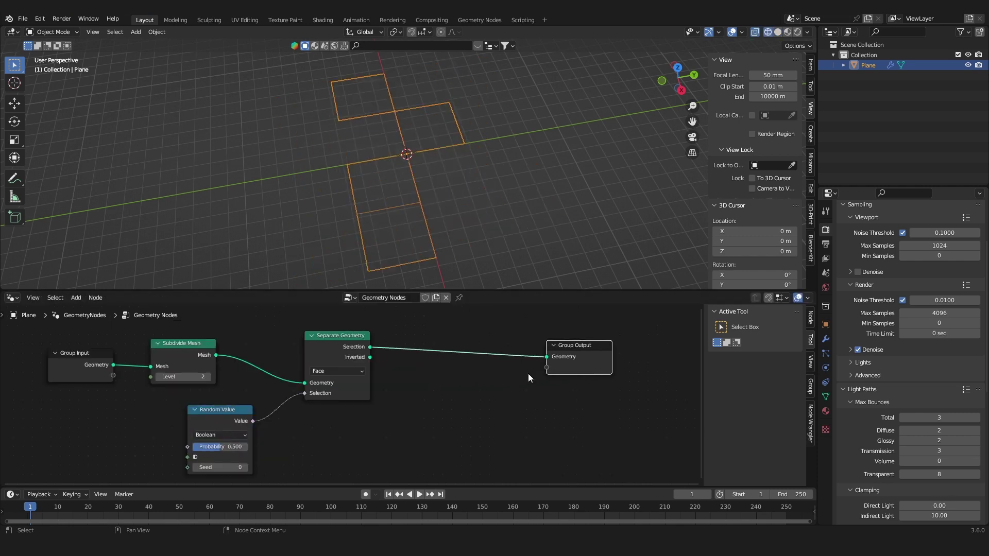
Step: Insert a Join Geometry node before Group Output and also connect Separate Geometry's Inverted output to it
scroll(528, 378, up, 1)
key(shift+a)
click(520, 333)
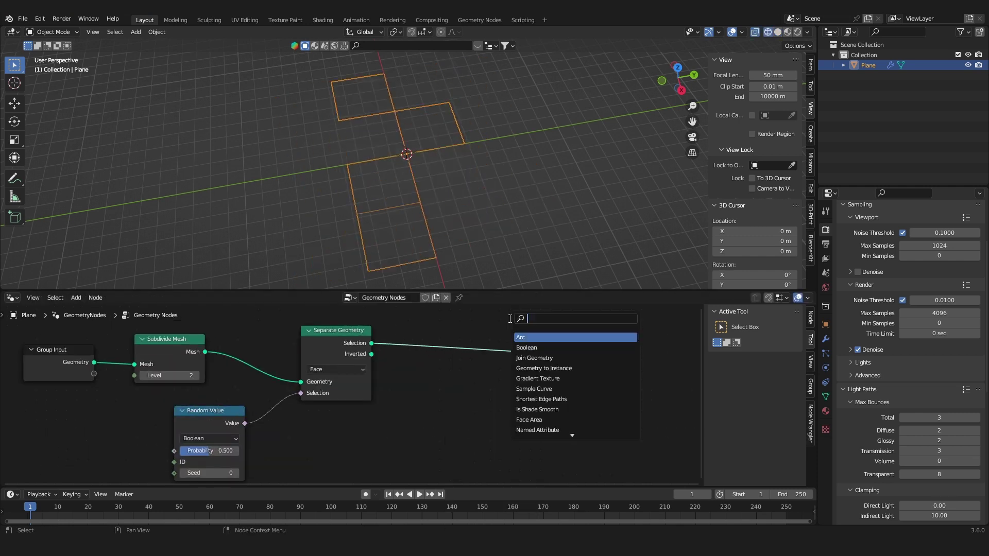
text(jon)
key(Down)
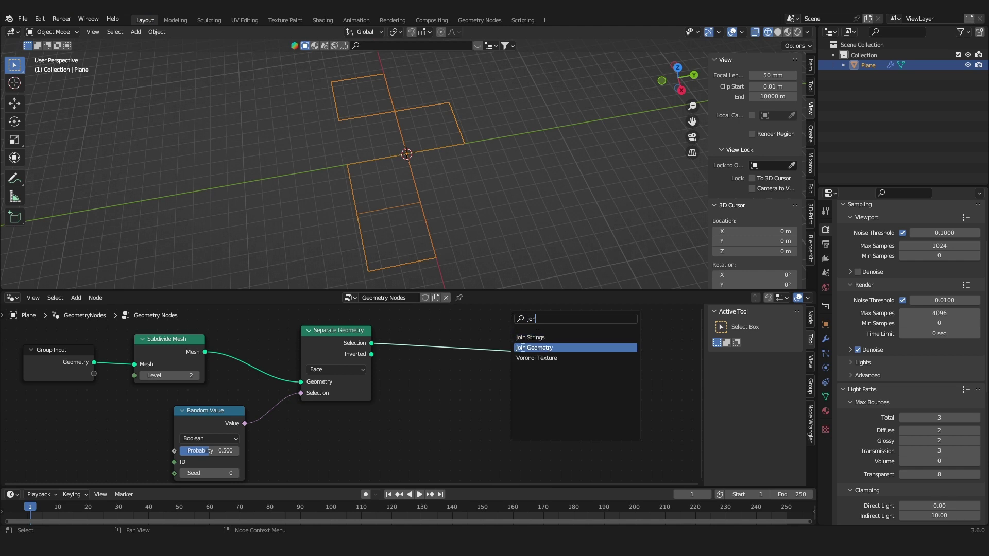
key(Return)
click(503, 368)
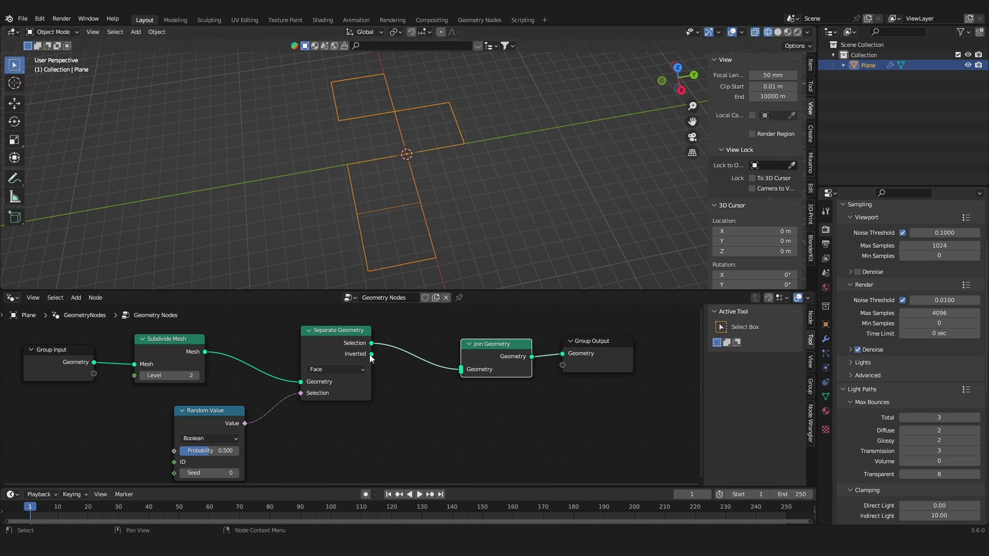
drag(371, 354, 460, 372)
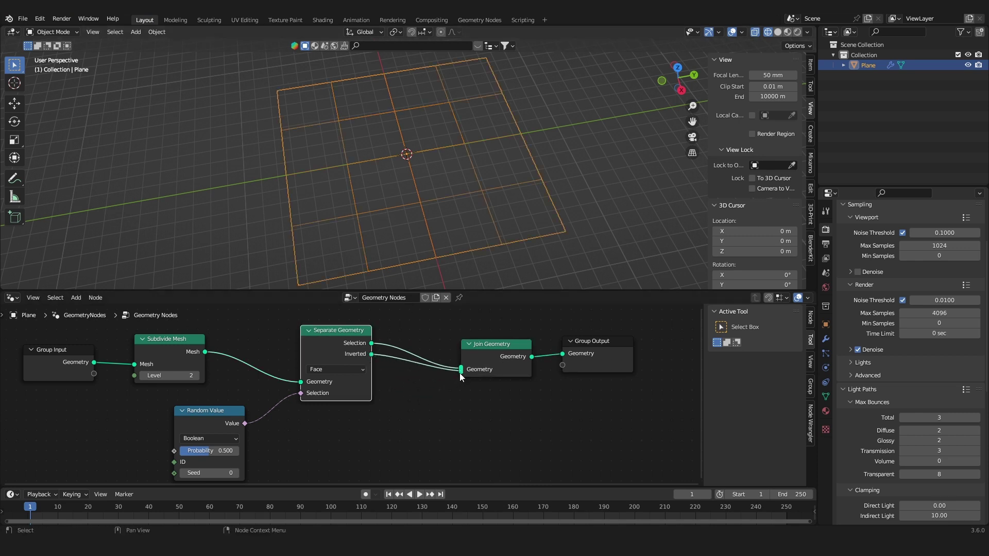
key(shift+z)
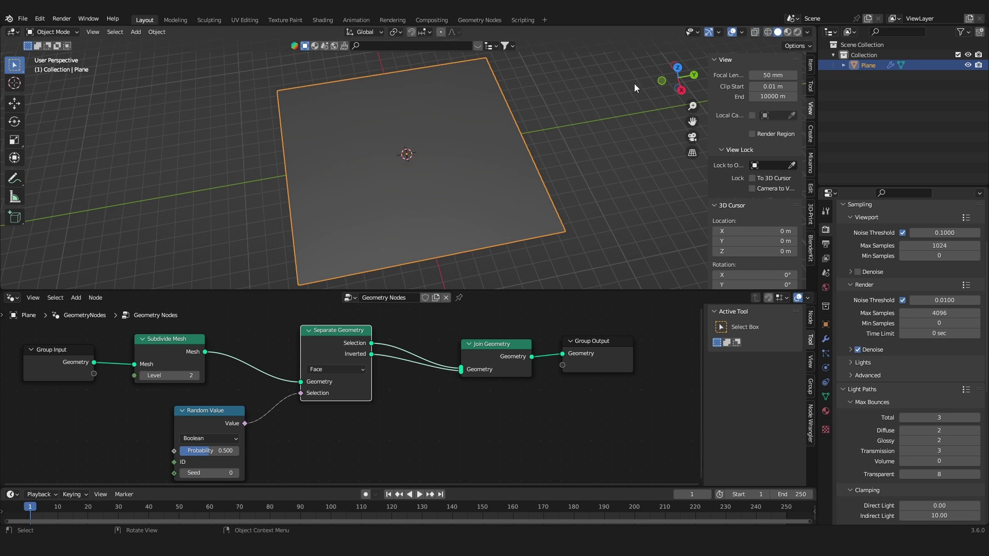
click(768, 31)
Step: Duplicate the Subdivide Mesh node onto the link from Inverted to Join Geometry and set the copy's level to 1
scroll(384, 356, down, 1)
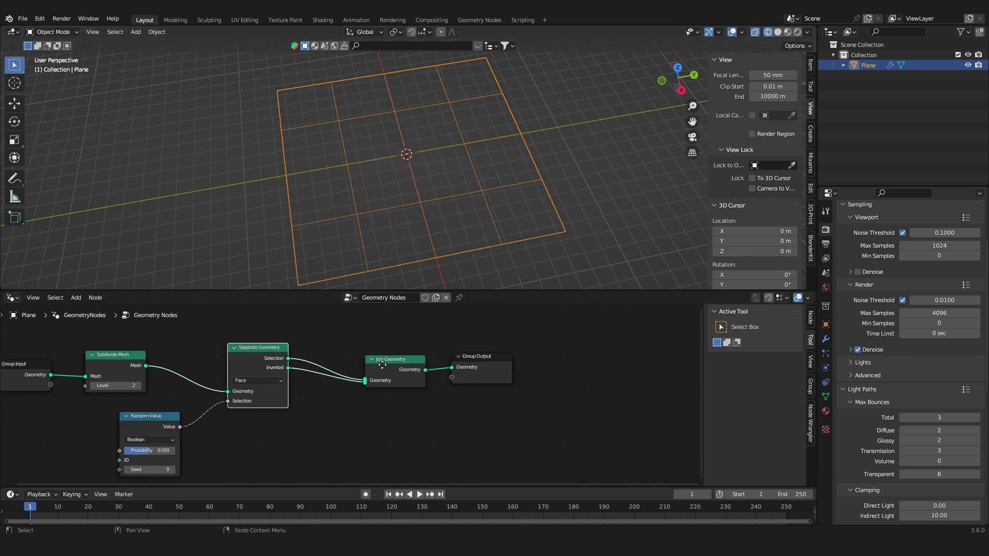
middle_drag(382, 365, 372, 366)
drag(413, 335, 507, 367)
drag(366, 360, 434, 347)
click(394, 336)
click(114, 370)
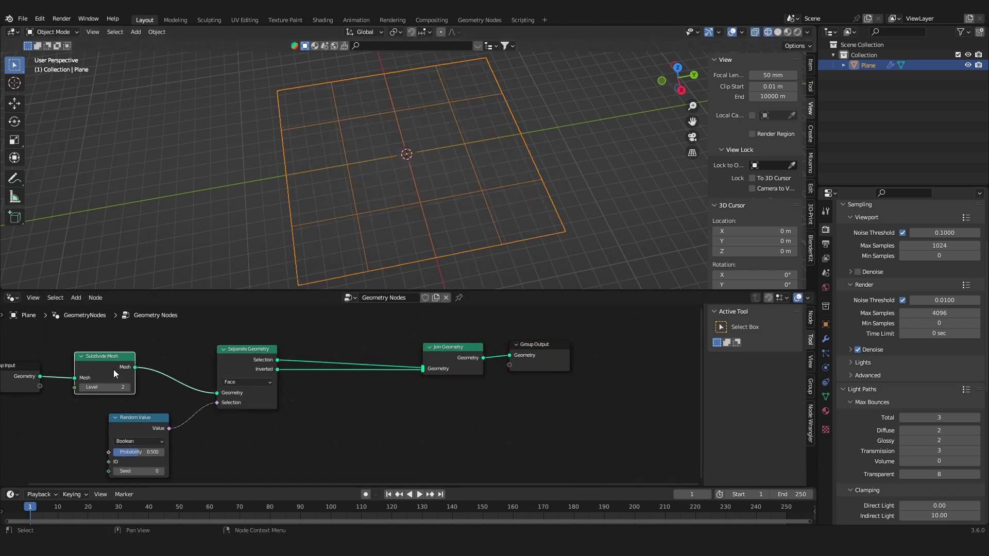
key(shift+d)
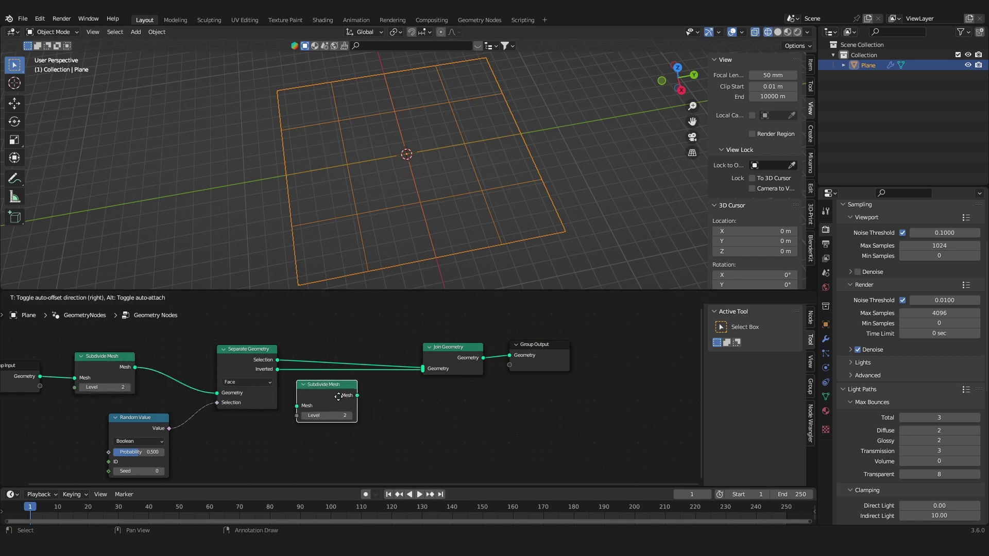
click(341, 383)
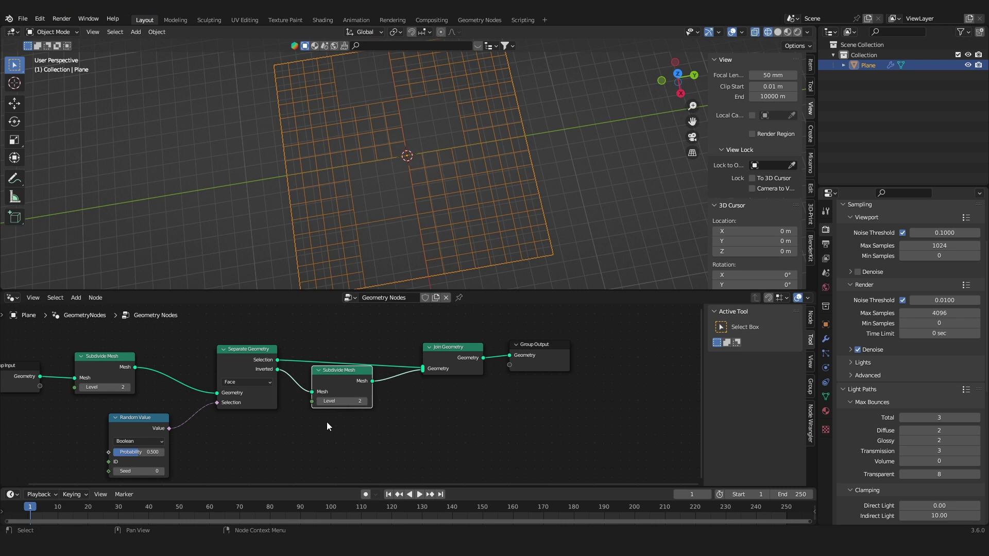
scroll(328, 412, up, 4)
click(315, 399)
Step: Insert a Merge by Distance node on the link between Join Geometry and Group Output
middle_drag(113, 435, 324, 381)
drag(303, 414, 273, 413)
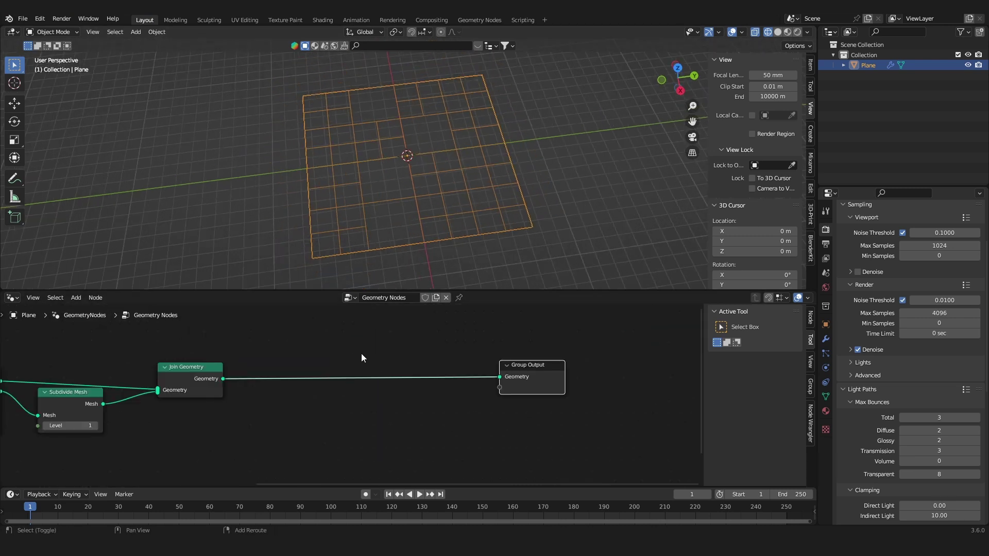
key(shift+a)
click(344, 315)
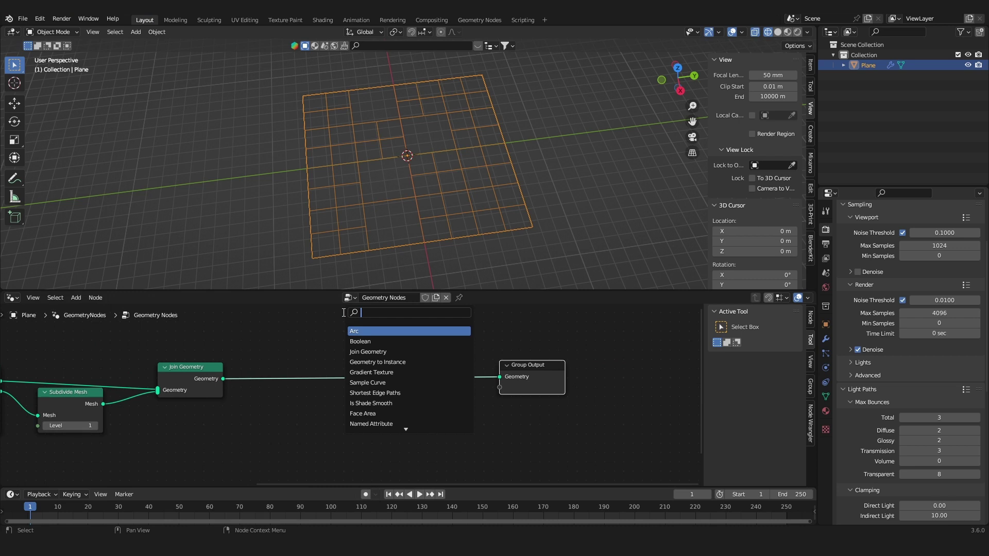
text(merg)
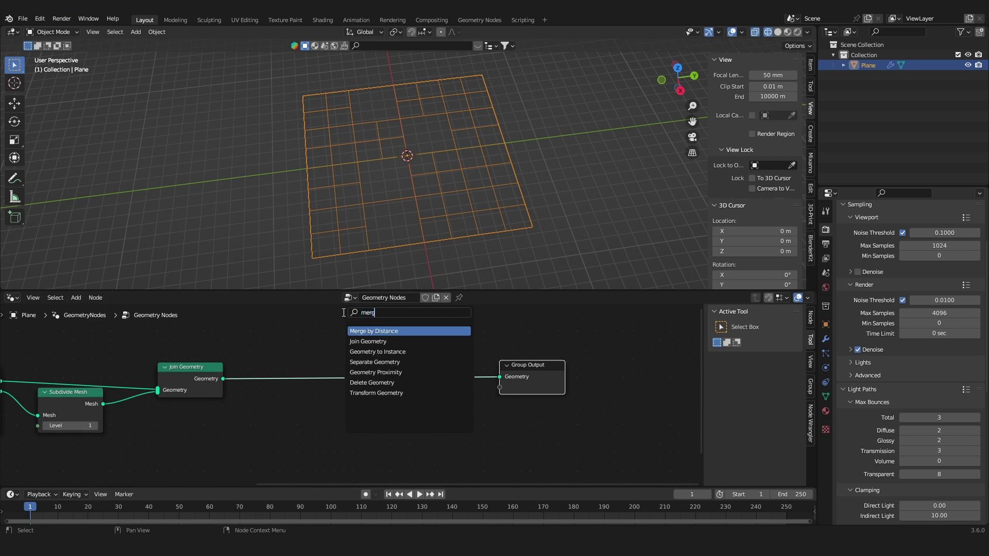
click(367, 330)
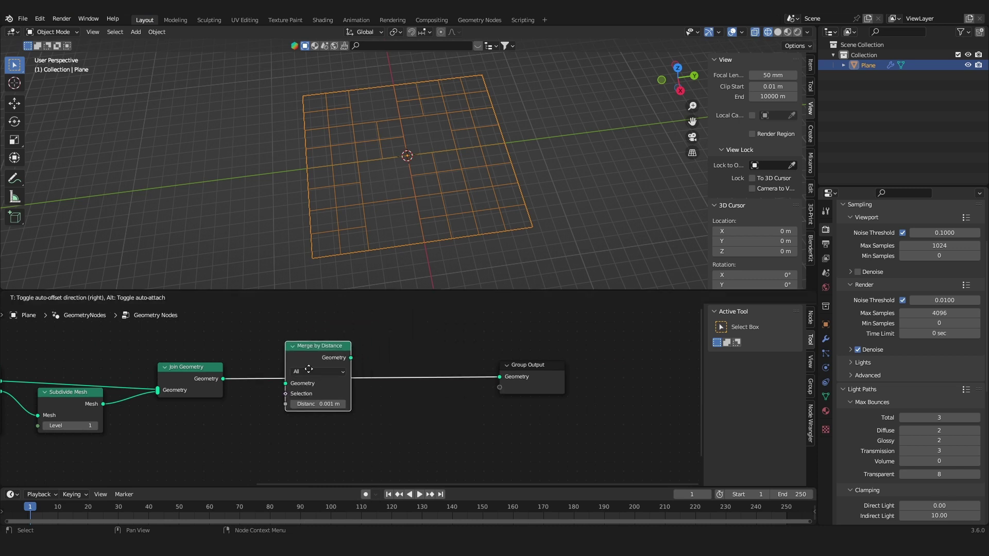
click(317, 346)
middle_drag(305, 364, 337, 364)
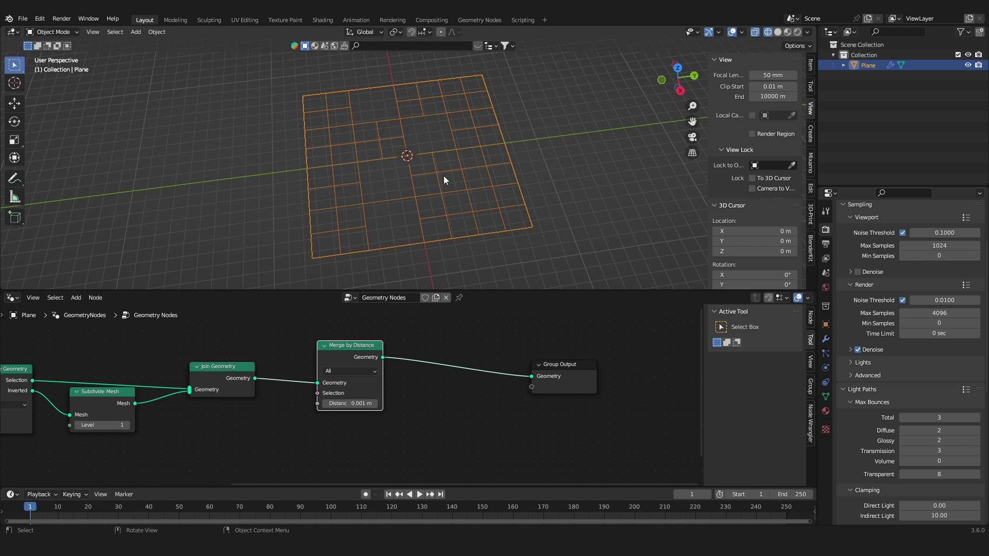
Step: Apply the scale of the plane object
click(810, 66)
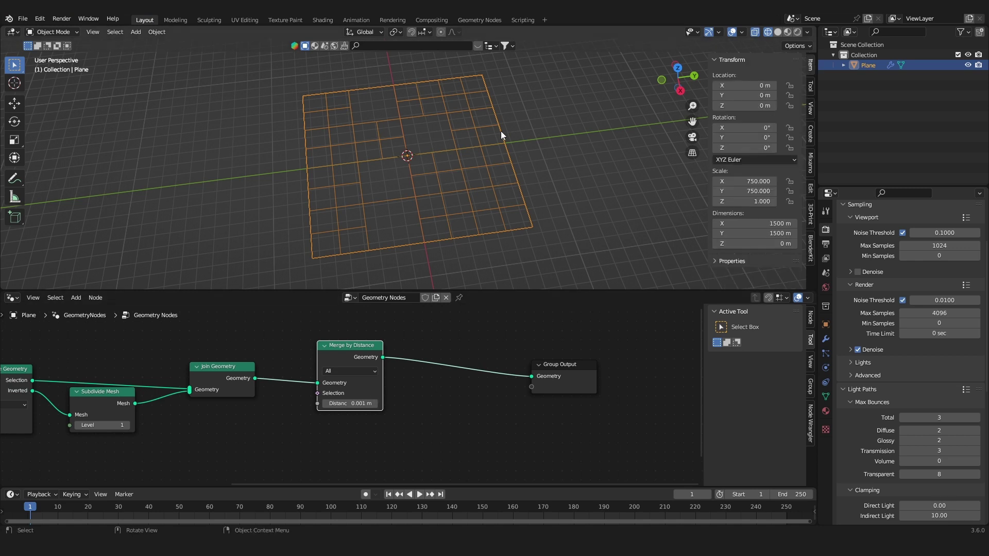
key(ctrl+a)
click(466, 154)
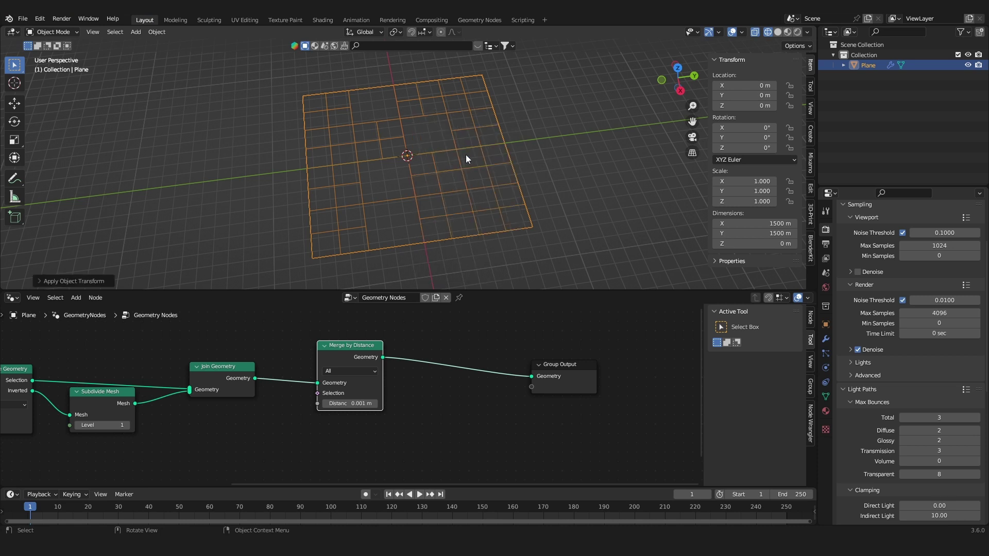
Step: Raise the Merge by Distance node's distance to about 279 m
scroll(289, 415, up, 2)
drag(384, 396, 407, 396)
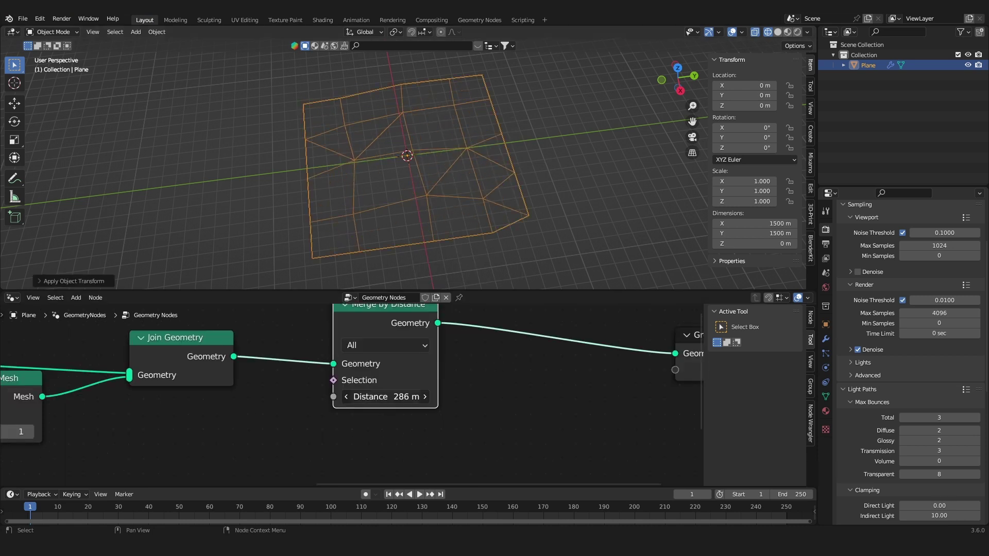
mouse_move(397, 396)
mouse_down()
mouse_move(381, 396)
mouse_move(394, 396)
mouse_up()
scroll(402, 190, up, 4)
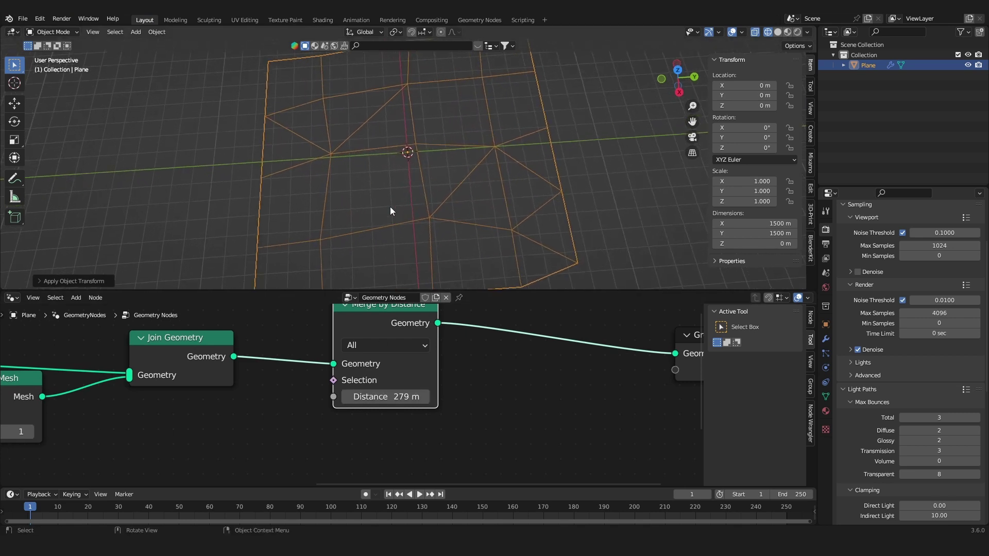
Step: Duplicate the Boolean Random Value node and place the copy just below Join Geometry, near Merge by Distance
scroll(305, 416, down, 6)
middle_drag(315, 418, 472, 382)
scroll(196, 421, down, 2)
middle_drag(226, 414, 266, 401)
scroll(253, 406, up, 2)
click(65, 409)
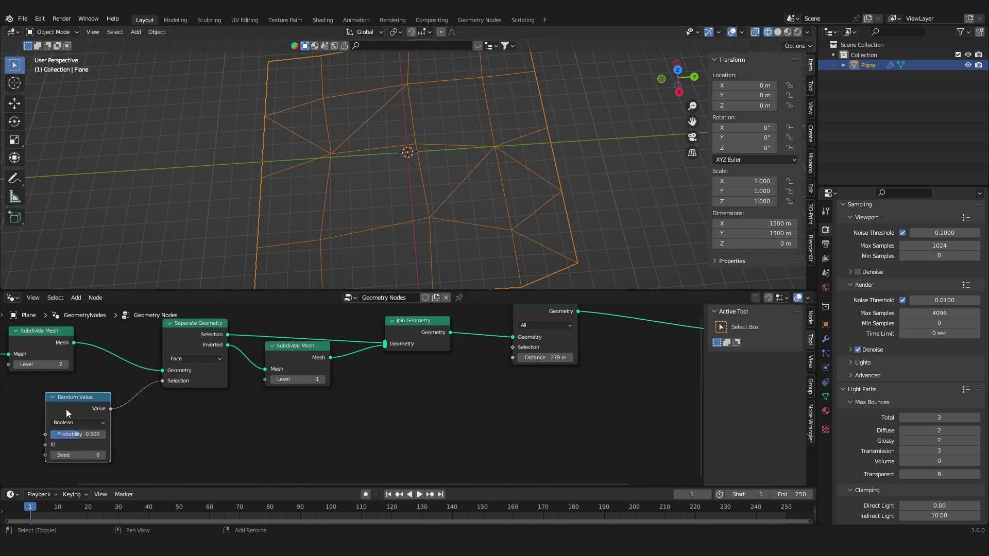
key(shift+d)
click(441, 390)
Step: Connect the copied Random Value to the Selection input of Merge by Distance and set its probability to 0.275
scroll(440, 390, up, 1)
scroll(440, 389, up, 2)
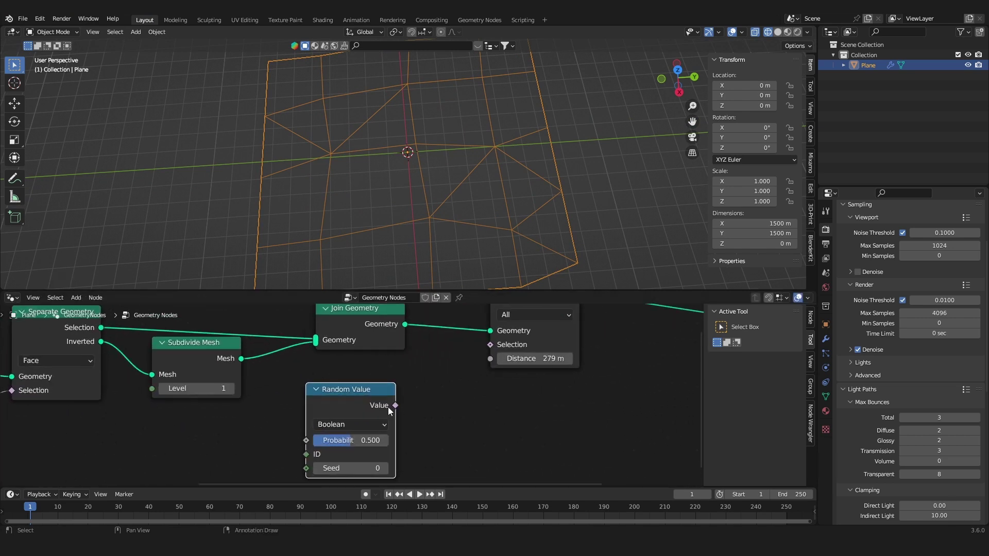
drag(395, 404, 490, 342)
drag(361, 415, 342, 415)
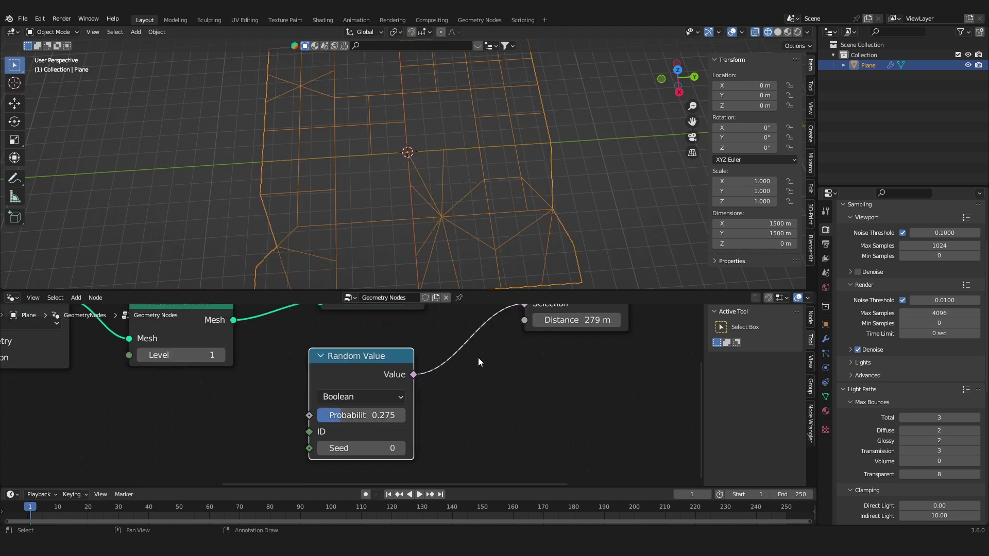
Step: Set the Merge by Distance node's distance to 150 m
scroll(479, 358, down, 1)
middle_drag(548, 342, 492, 366)
click(529, 348)
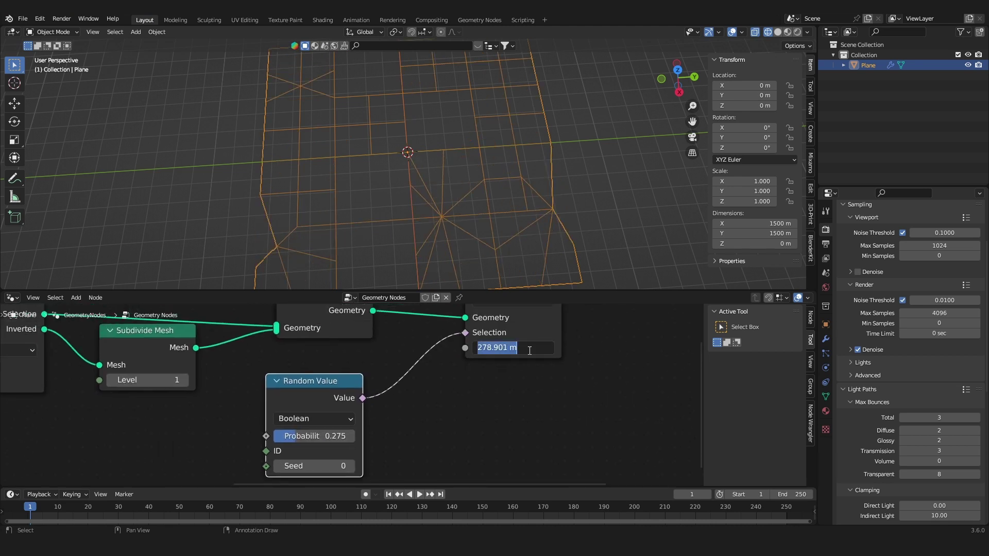
text(150)
key(Return)
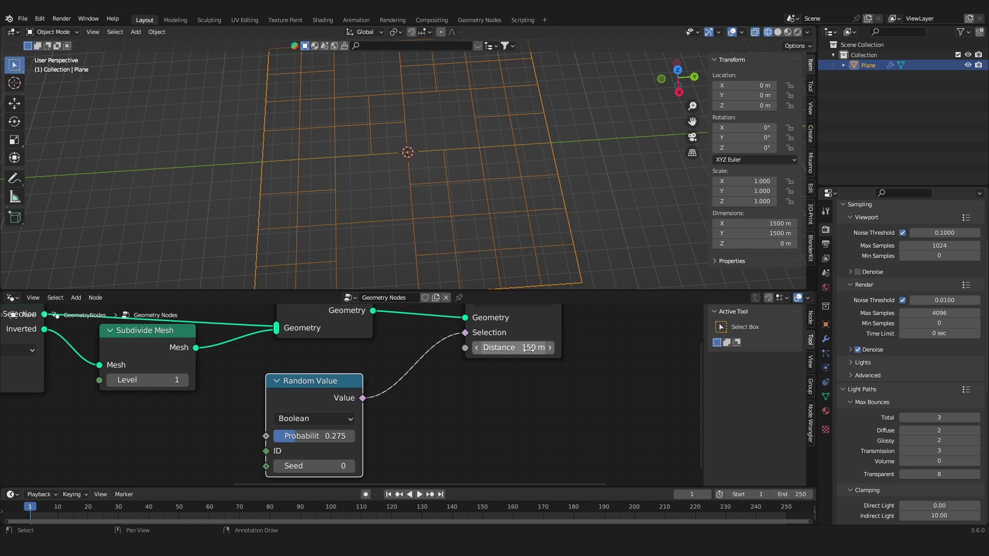
Step: Set the Merge by Distance node's distance to 200 m
click(528, 349)
text(200)
key(Return)
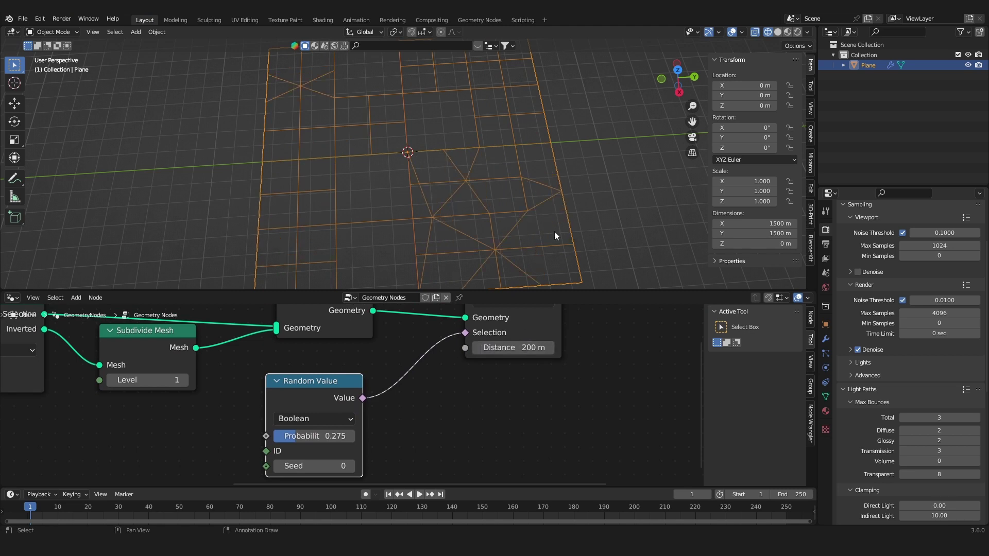
Step: Raise the probability of the Random Value node feeding Merge by Distance to about 0.458
scroll(555, 235, down, 2)
middle_drag(368, 358, 395, 333)
drag(356, 413, 371, 413)
Step: Make room before Group Output and insert a Mesh to Curve node after Merge by Distance
scroll(505, 350, down, 3)
middle_drag(553, 334, 270, 414)
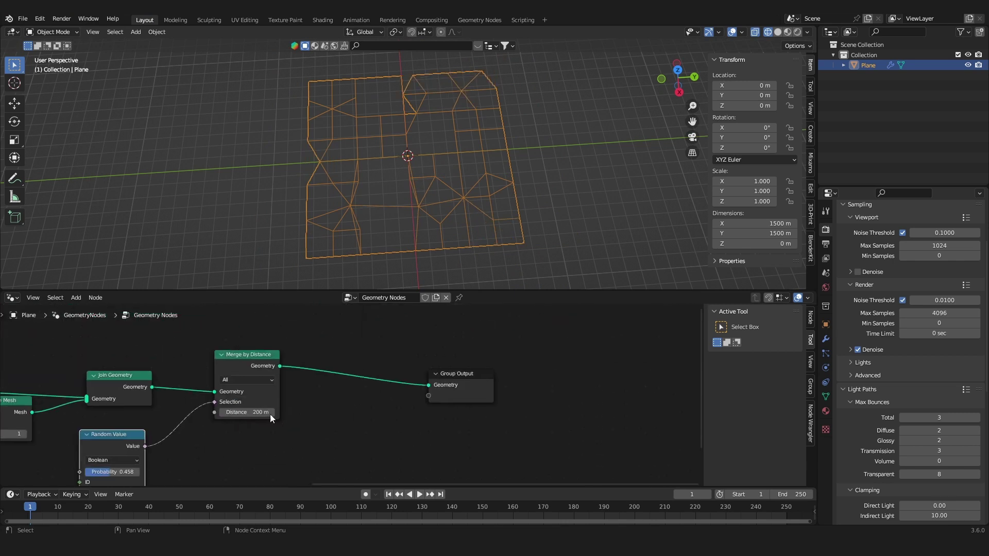
middle_drag(466, 374, 406, 391)
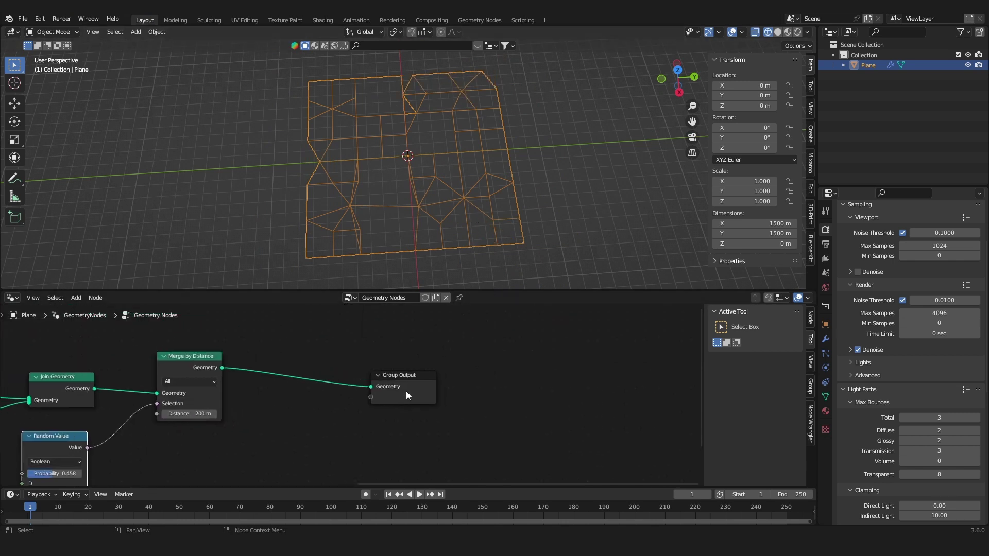
drag(406, 391, 626, 395)
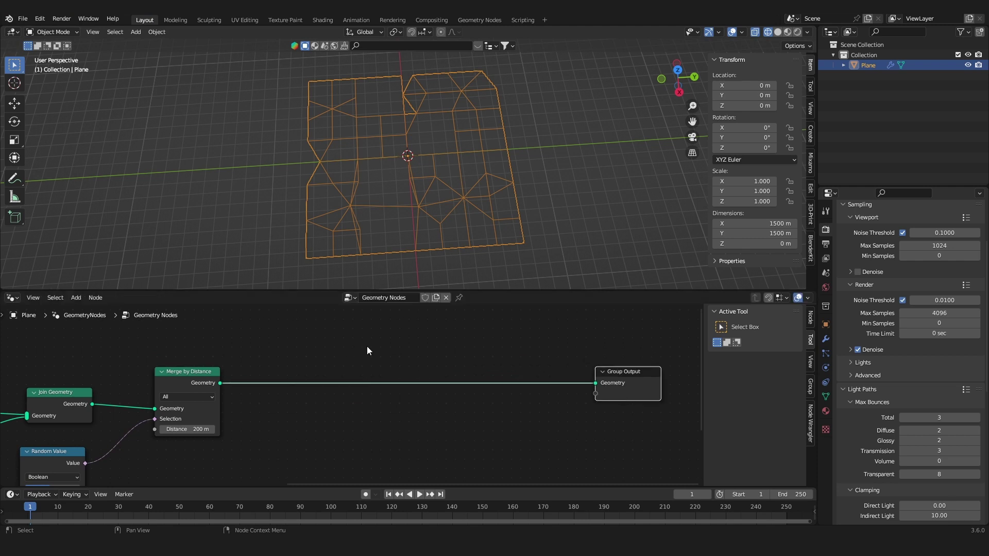
key(shift+a)
click(353, 327)
text(me)
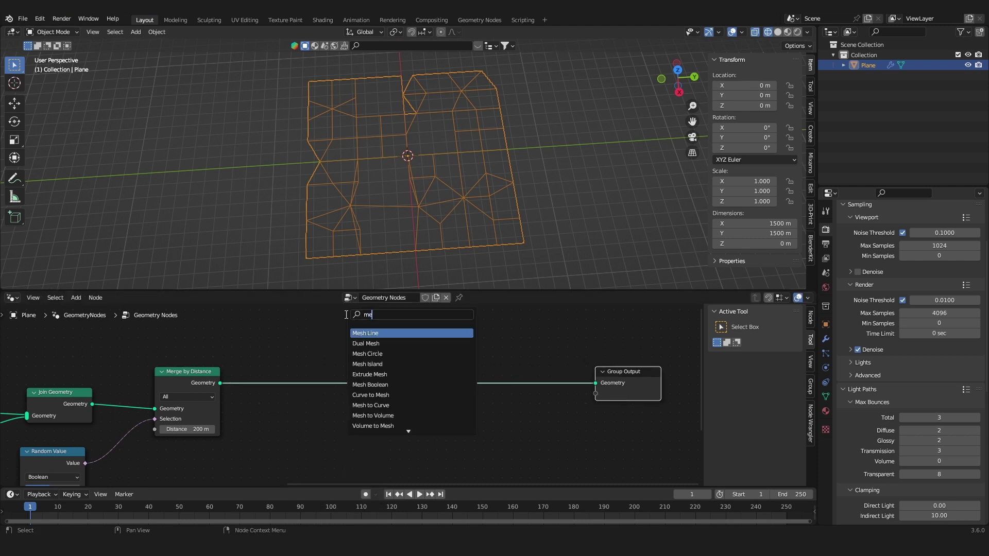
text(sh to)
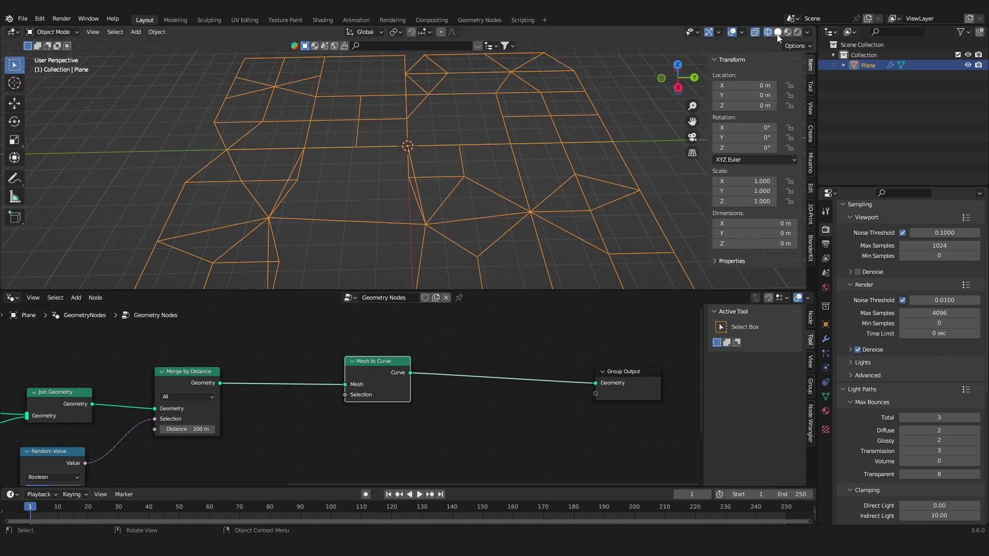
scroll(387, 194, down, 4)
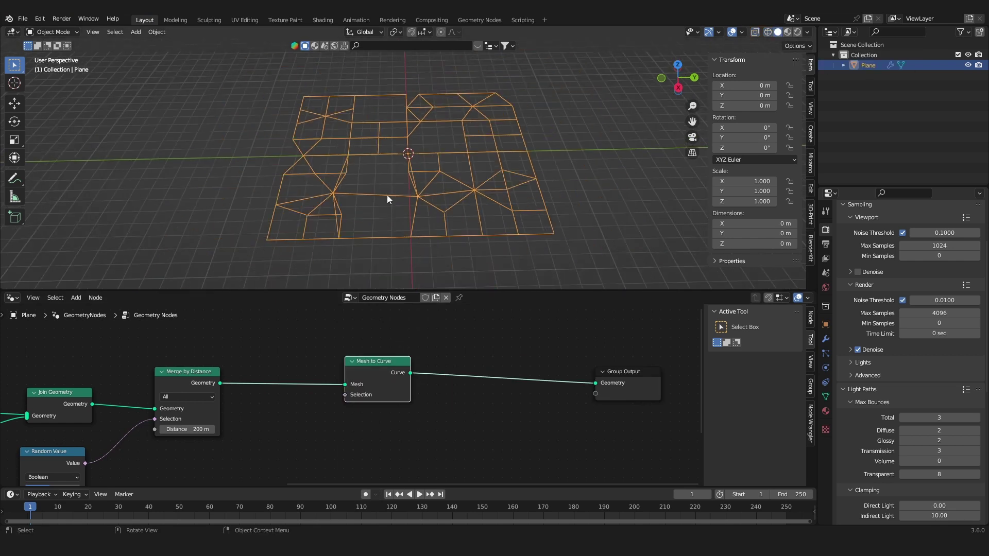
scroll(407, 185, up, 2)
Step: Move Group Output further away and insert a Fillet Curve node between it and Mesh to Curve
middle_drag(460, 360, 424, 359)
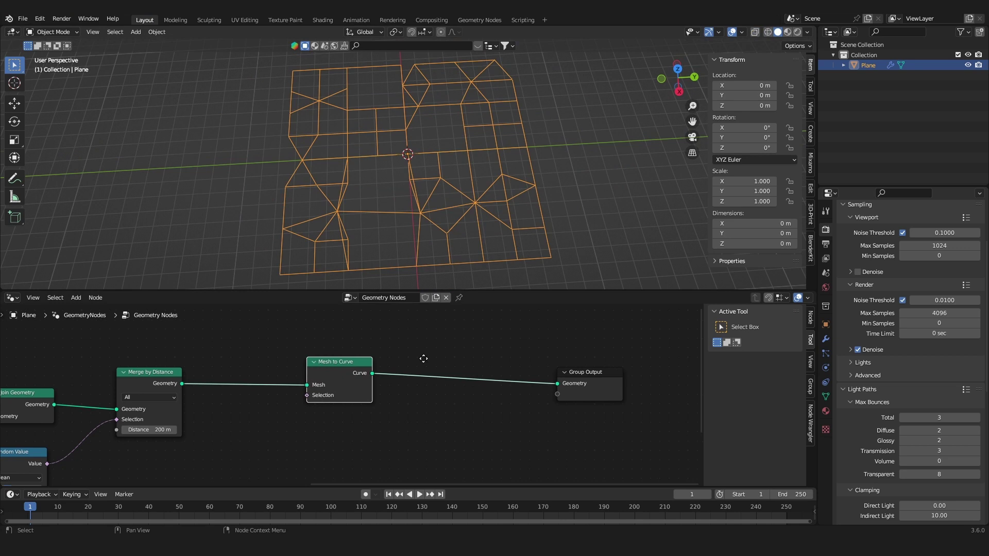
middle_drag(423, 359, 377, 360)
drag(539, 374, 590, 367)
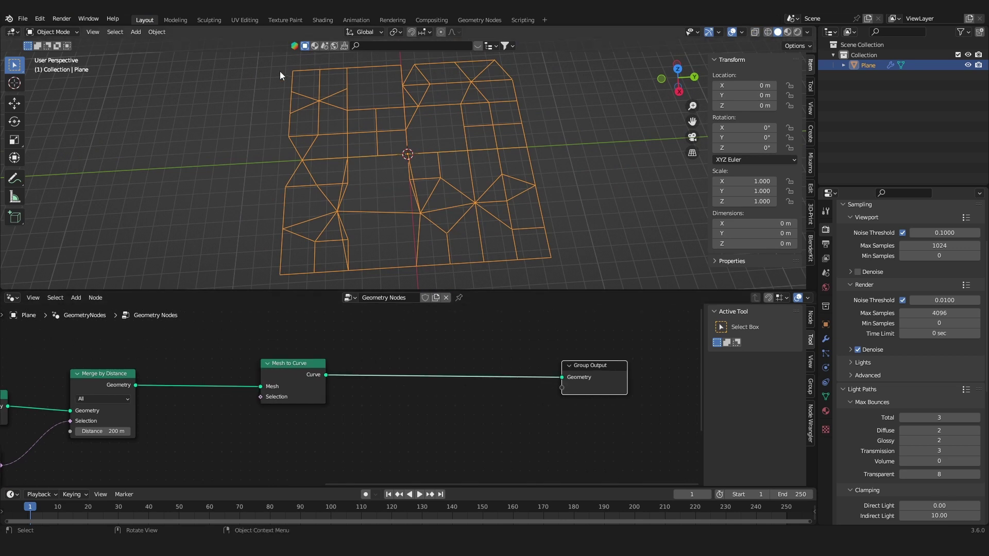
key(shift+a)
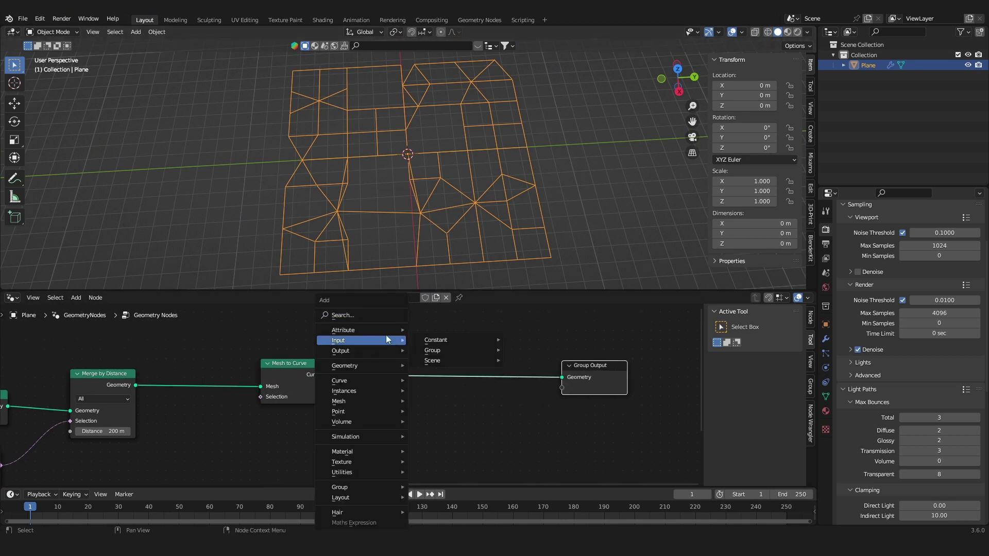
click(377, 317)
text(fill)
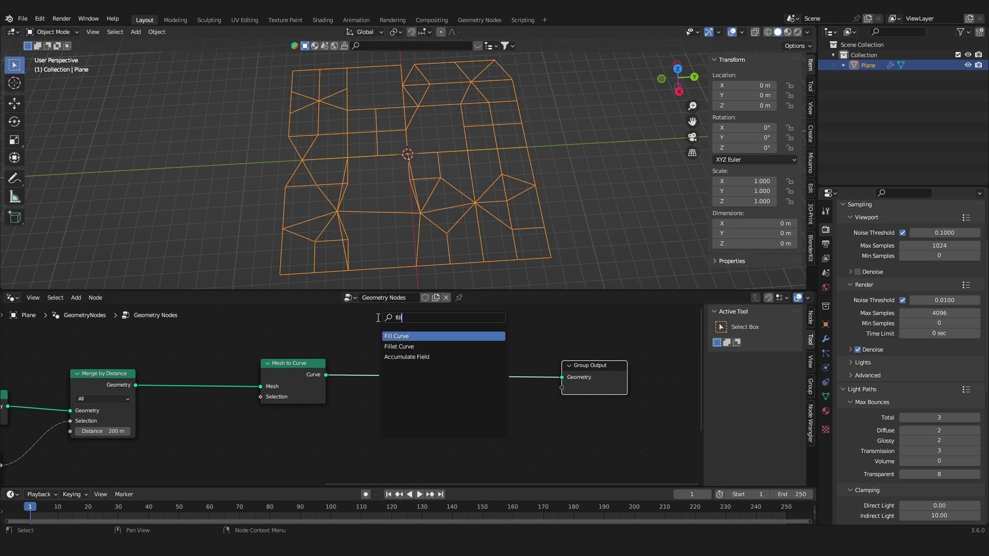
click(399, 347)
click(425, 353)
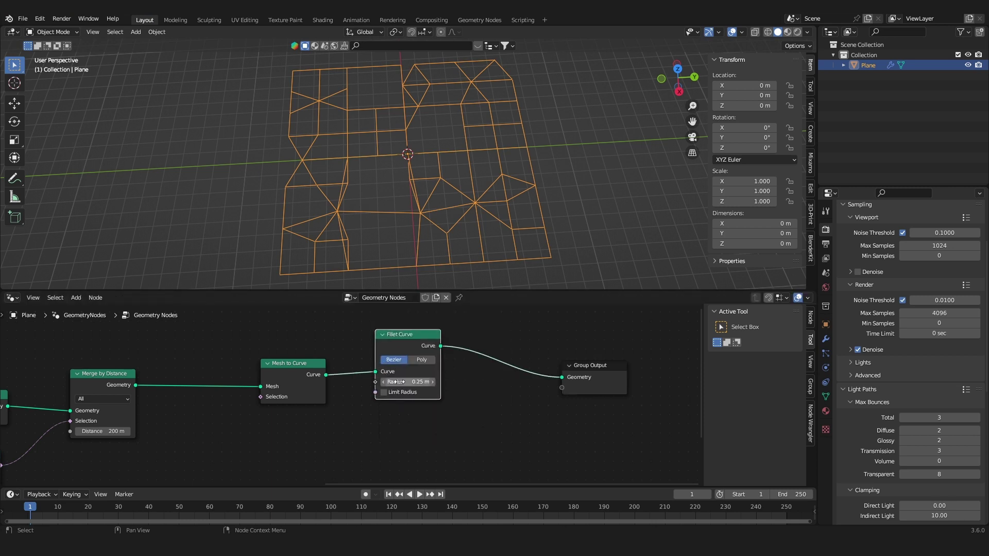
Step: Switch Fillet Curve to Poly mode with Limit Radius enabled and a radius of about 133 m
scroll(438, 344, up, 1)
click(437, 354)
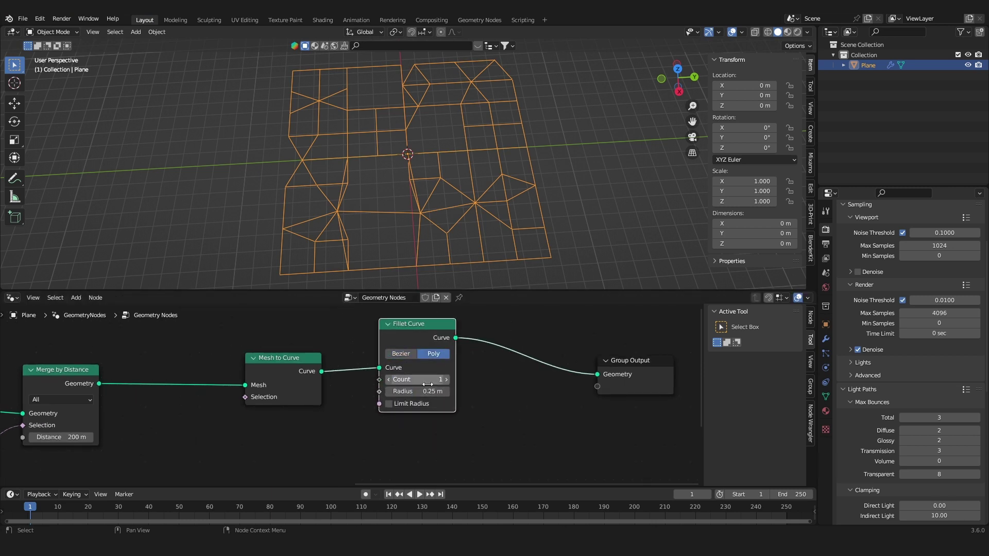
drag(417, 380, 442, 392)
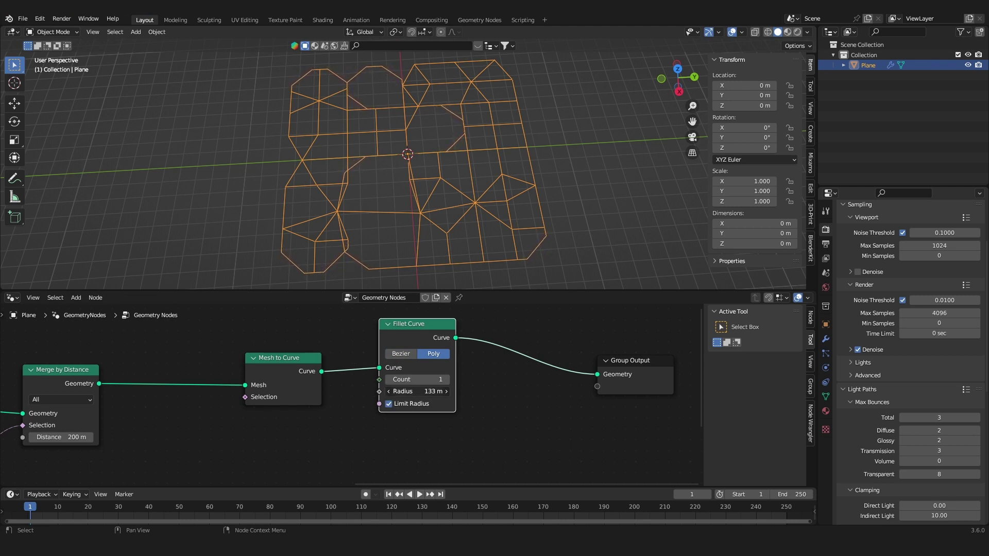
Step: Increase the Fillet Curve count to 6
click(445, 379)
click(445, 379)
click(445, 379)
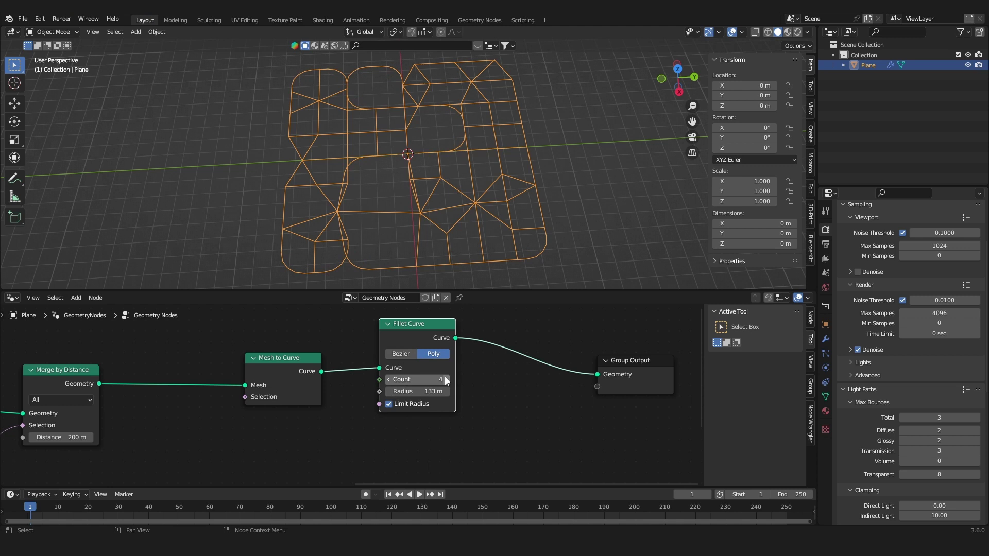
click(446, 380)
click(446, 380)
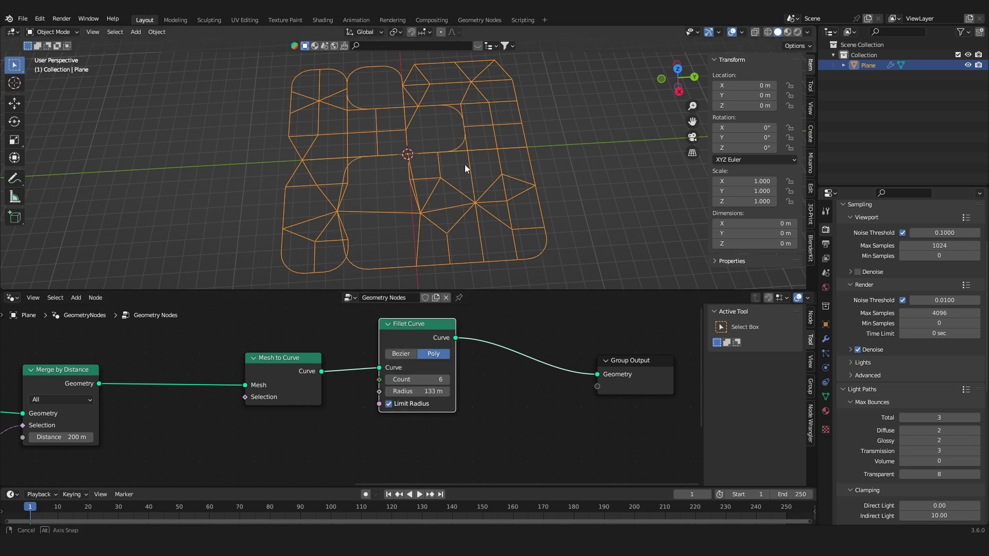
Step: Examine the filleted corners and shared edges of the block outlines up close in the viewport
middle_drag(465, 166, 423, 183)
scroll(301, 386, down, 2)
middle_drag(301, 385, 464, 383)
scroll(407, 62, up, 2)
shift+middle_drag(387, 118, 391, 166)
scroll(421, 187, up, 4)
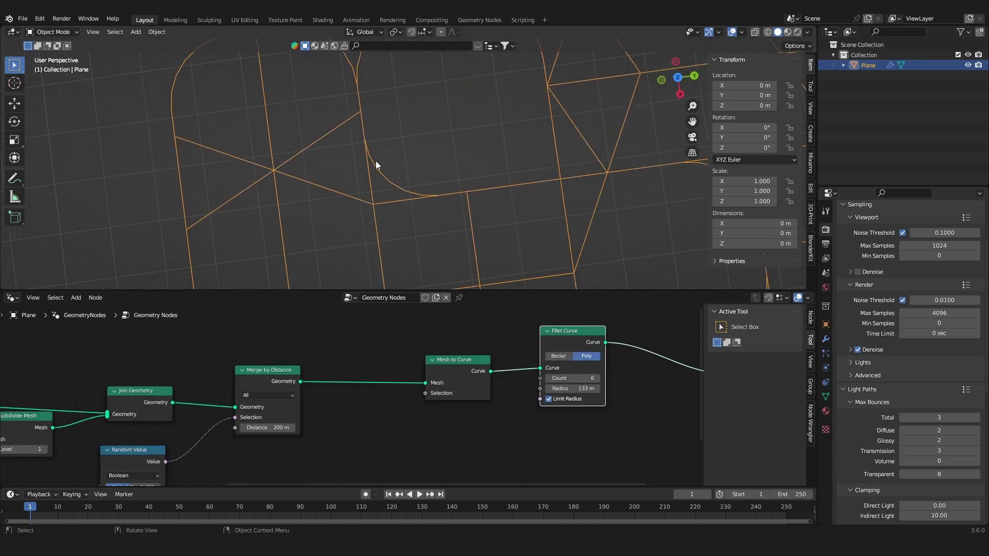
scroll(407, 163, down, 2)
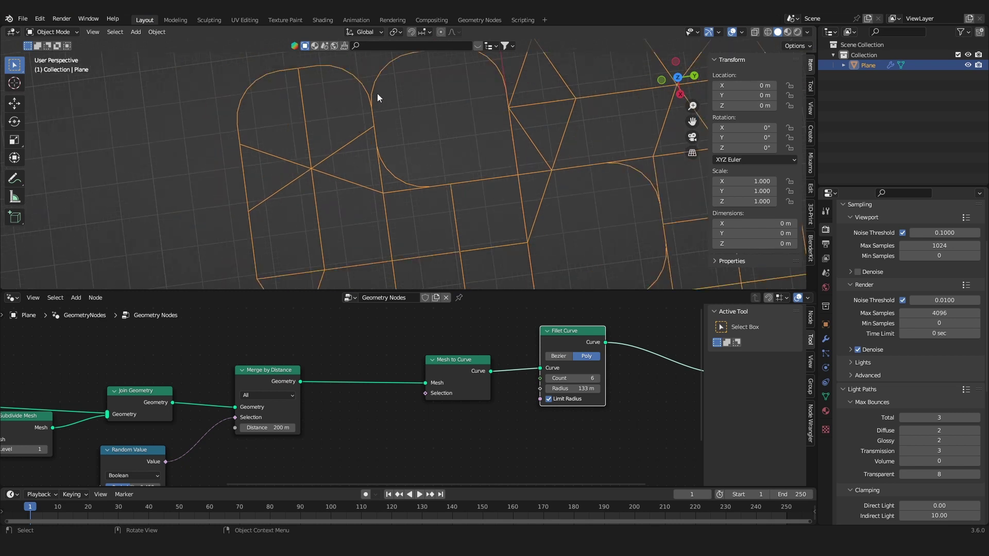
scroll(377, 98, down, 3)
scroll(452, 209, down, 3)
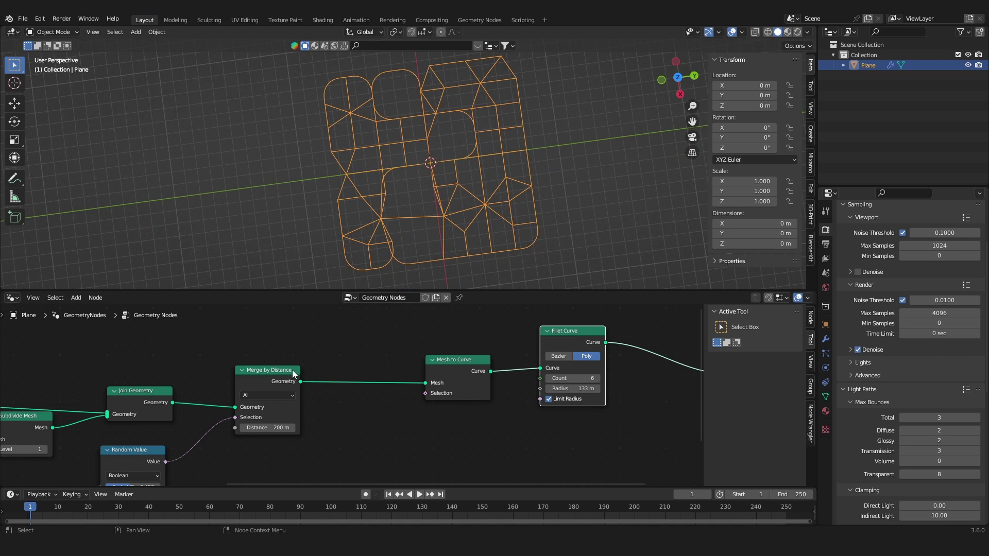
Step: Insert a second Merge by Distance node between the existing one and Mesh to Curve
key(shift+a)
click(307, 310)
text(merg)
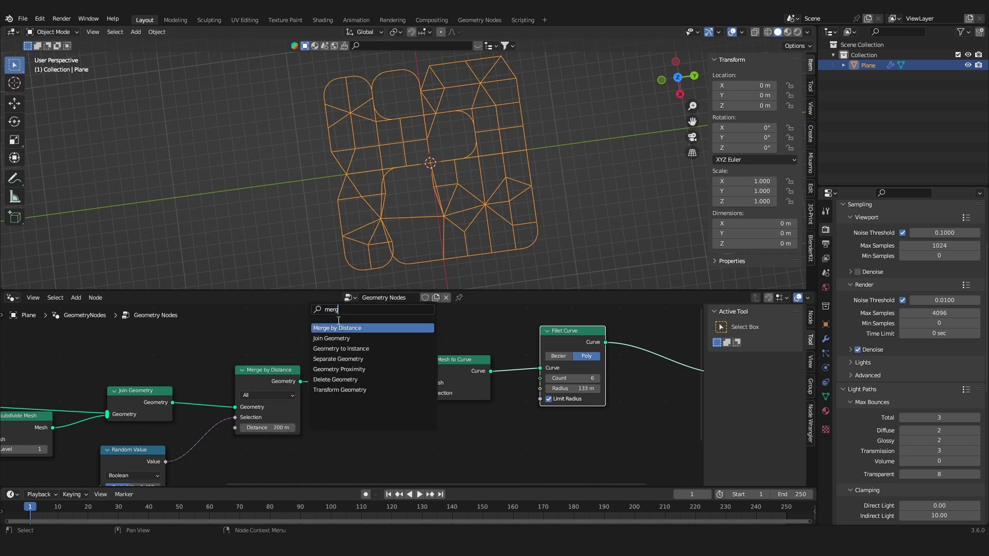
key(Return)
click(378, 360)
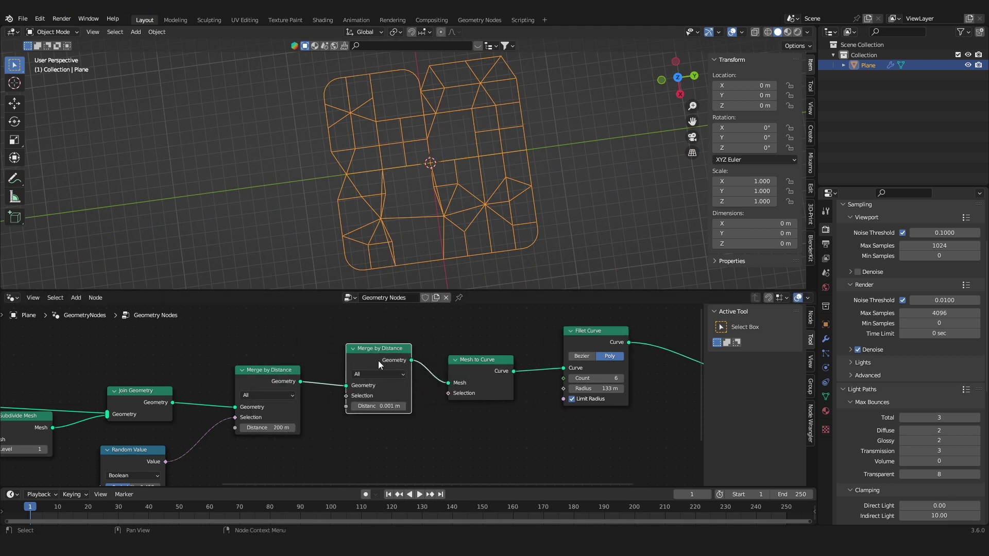
Step: Mute and unmute the second Merge by Distance node to compare its effect on the block outlines, leaving it enabled
key(m)
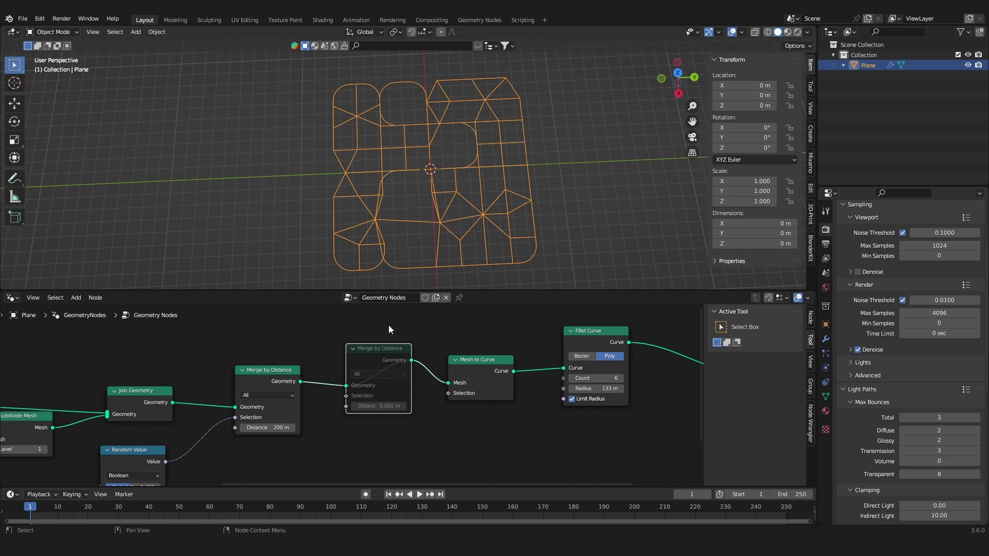
key(m)
key(m)
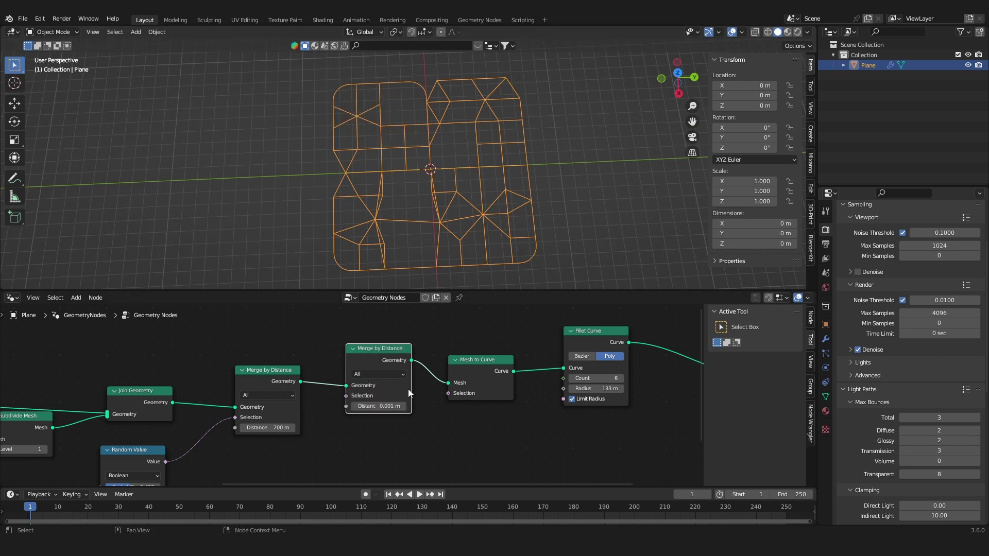
key(m)
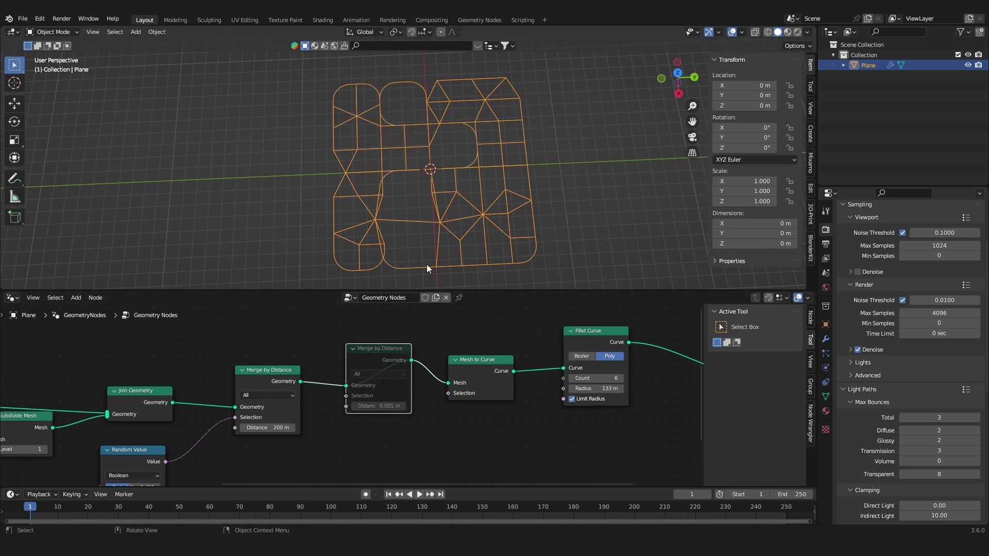
key(m)
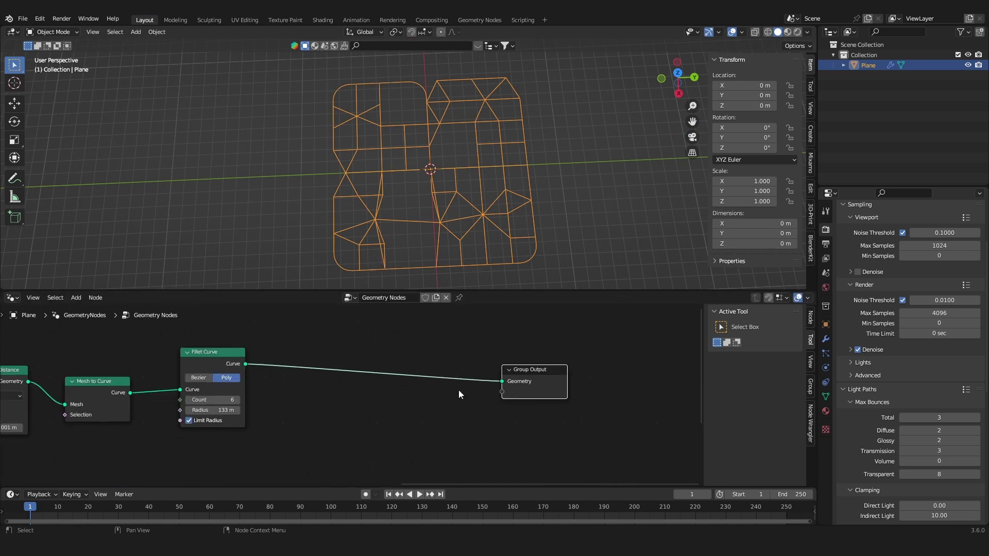
Step: Insert a Curve to Mesh node between Fillet Curve and Group Output
middle_drag(427, 378, 474, 376)
key(shift+a)
click(422, 313)
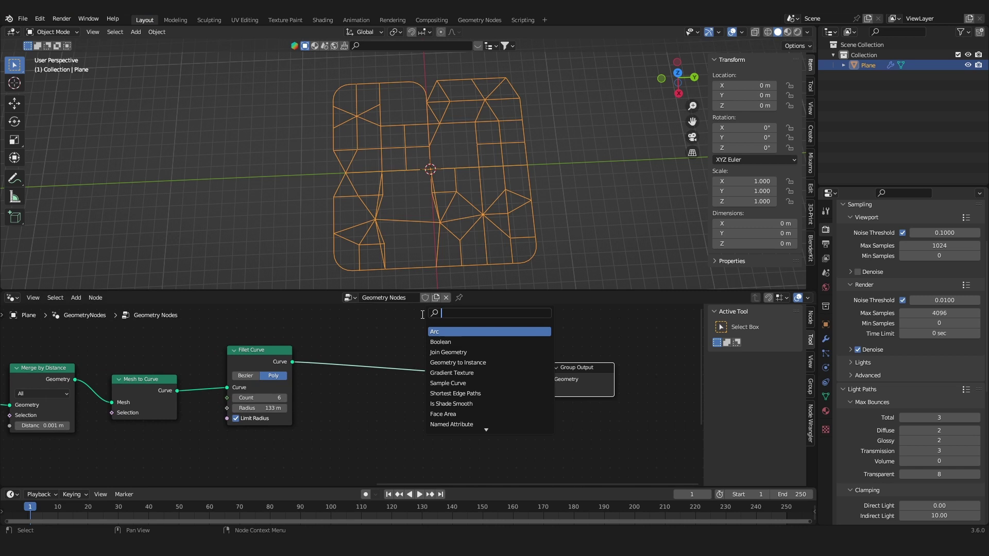
text(curve)
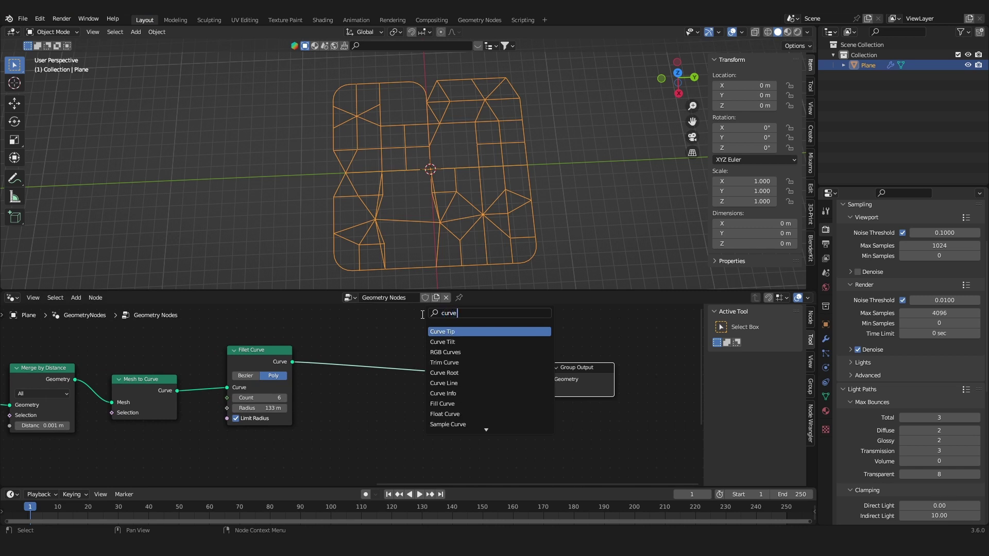
text( to mesh)
Step: Add a Curve Line node, connect its curve to the Profile Curve input of Curve to Mesh, and place it below
key(shift+a)
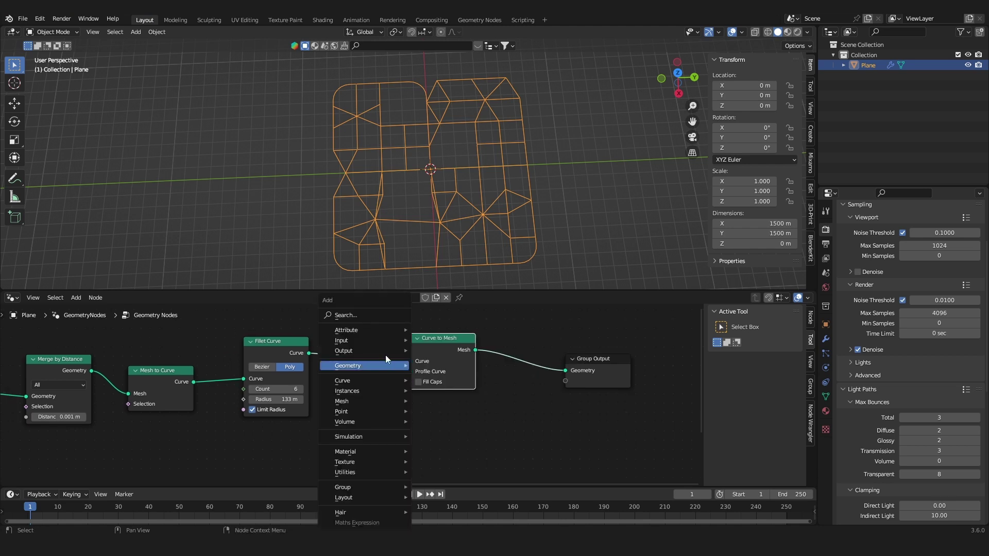
click(355, 316)
text(line)
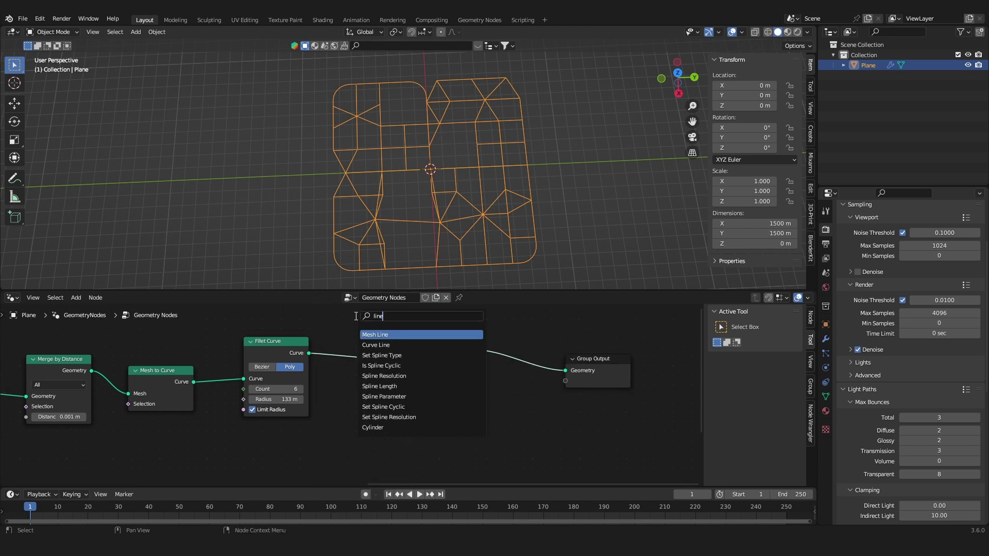
click(375, 345)
click(329, 427)
scroll(361, 453, up, 1)
drag(380, 395, 391, 395)
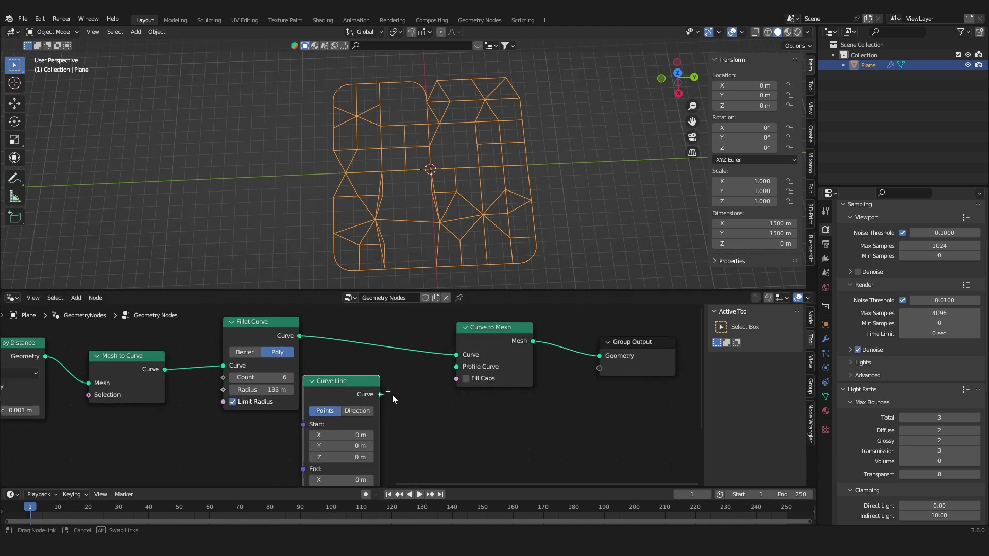
drag(449, 370, 448, 371)
middle_drag(380, 379, 437, 335)
key(g)
click(435, 340)
Step: Set the Curve Line's end to X 20 m and Z 0 m, and its start X to -20 m
scroll(437, 335, up, 2)
click(430, 441)
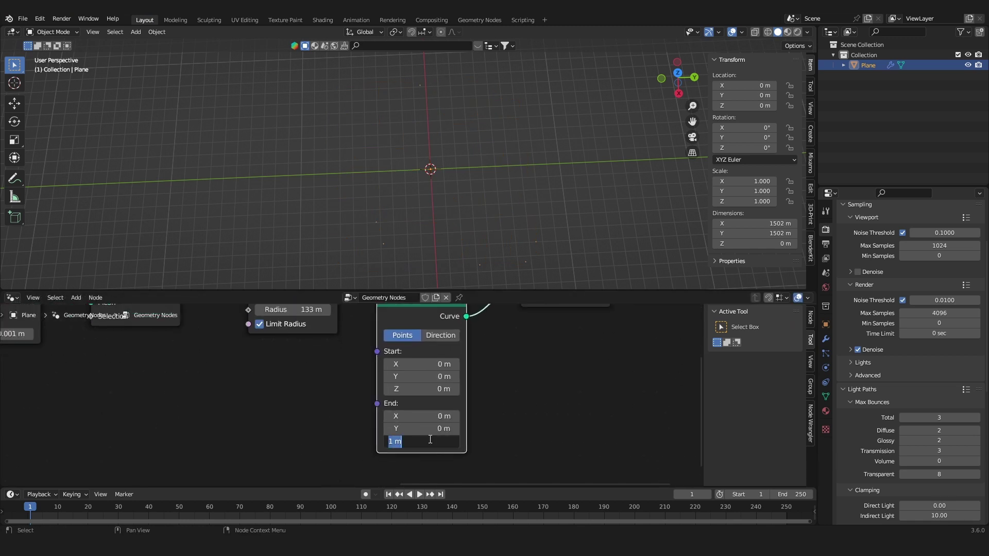
key(Return)
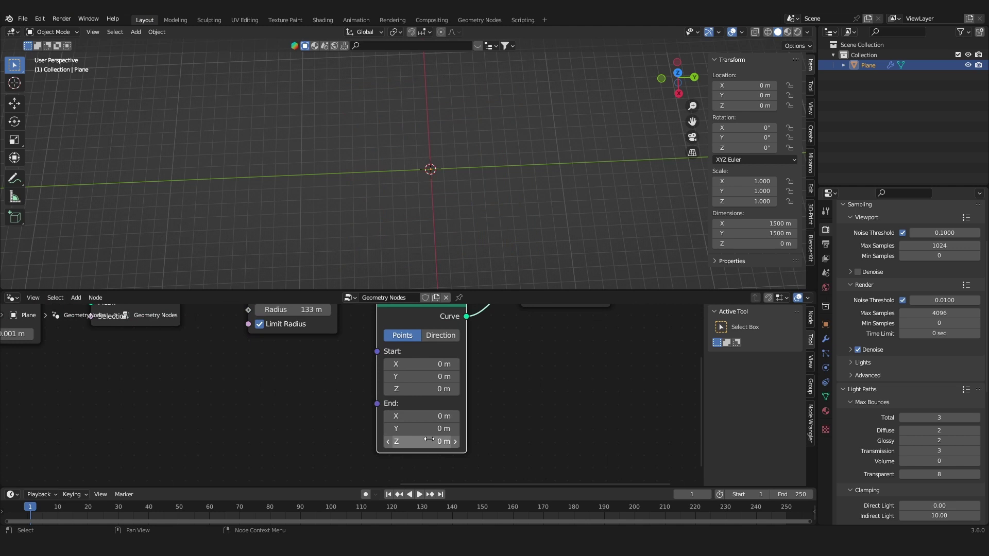
mouse_move(430, 416)
mouse_down()
mouse_move(448, 417)
mouse_move(422, 416)
mouse_up()
click(422, 415)
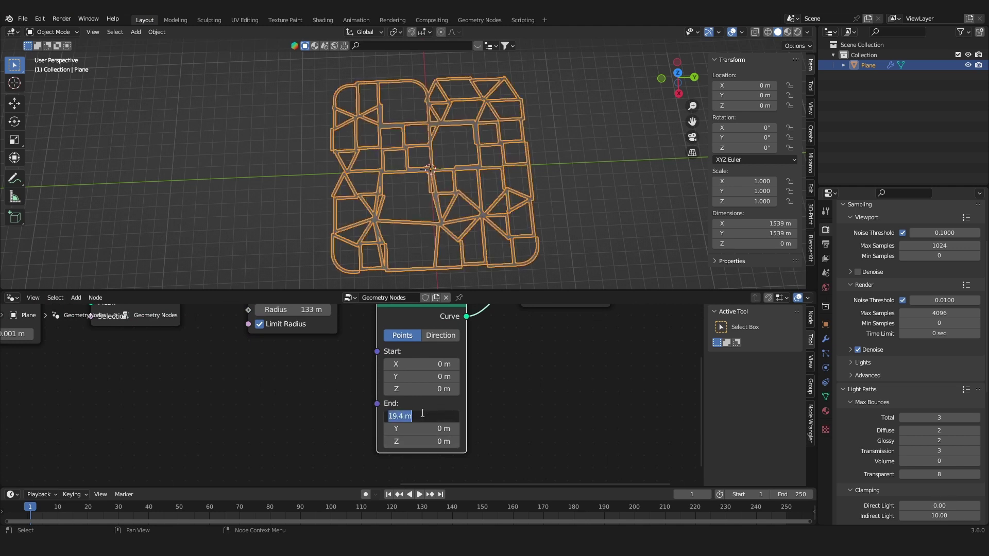
text(20)
key(Return)
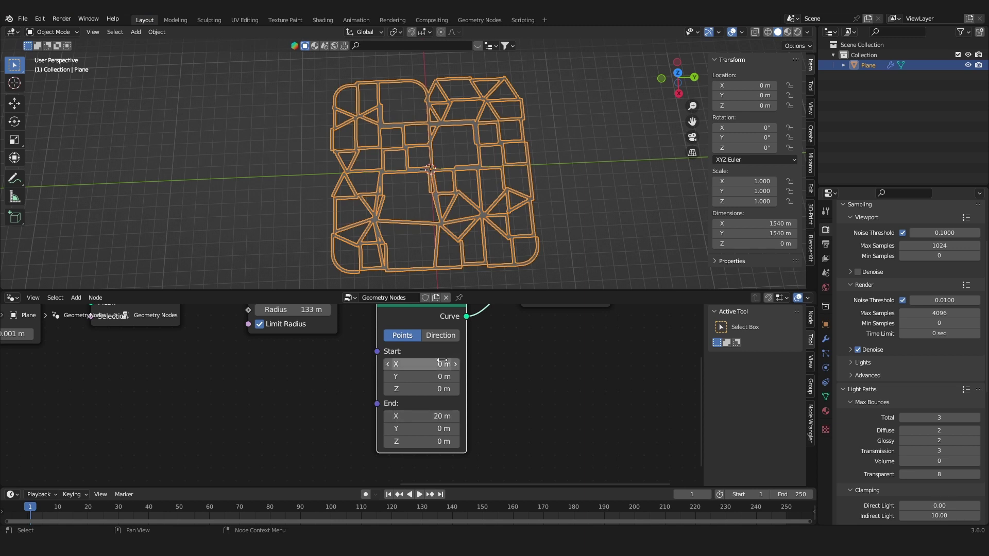
click(441, 363)
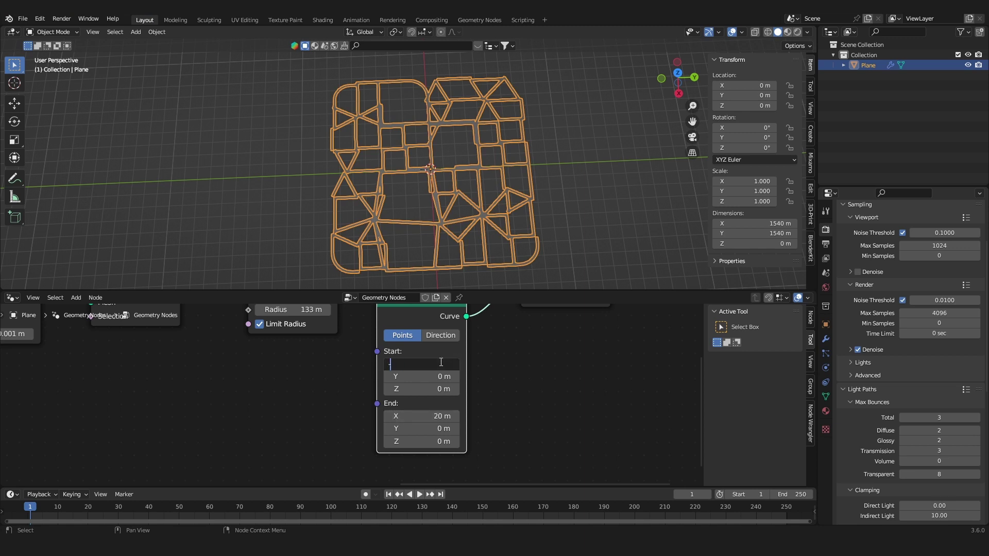
text(-20)
key(Return)
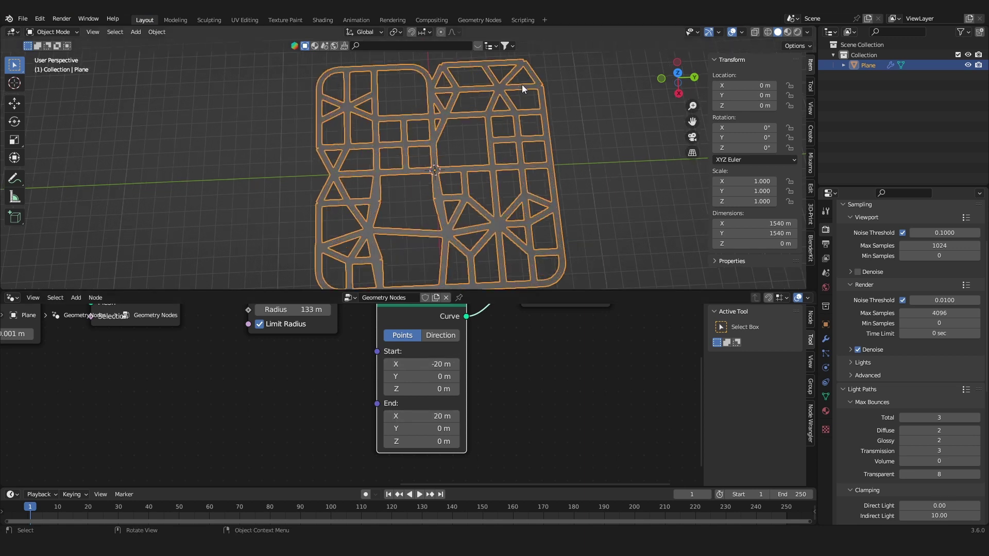
Step: Add a Value node beside the Curve Line and set it to 20
scroll(473, 109, up, 5)
scroll(456, 167, down, 4)
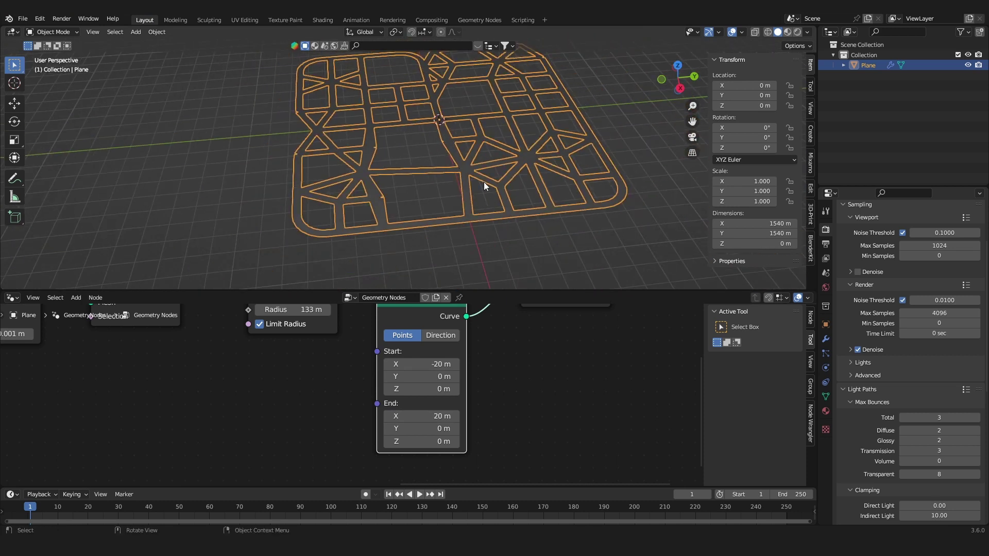
scroll(412, 343, down, 2)
scroll(415, 361, up, 3)
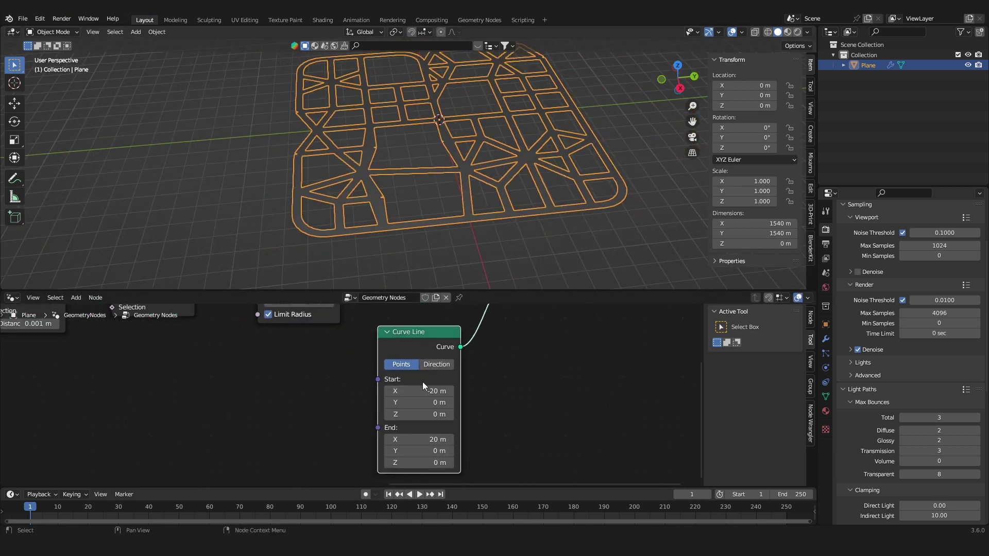
middle_drag(287, 372, 317, 358)
key(shift+a)
text(v)
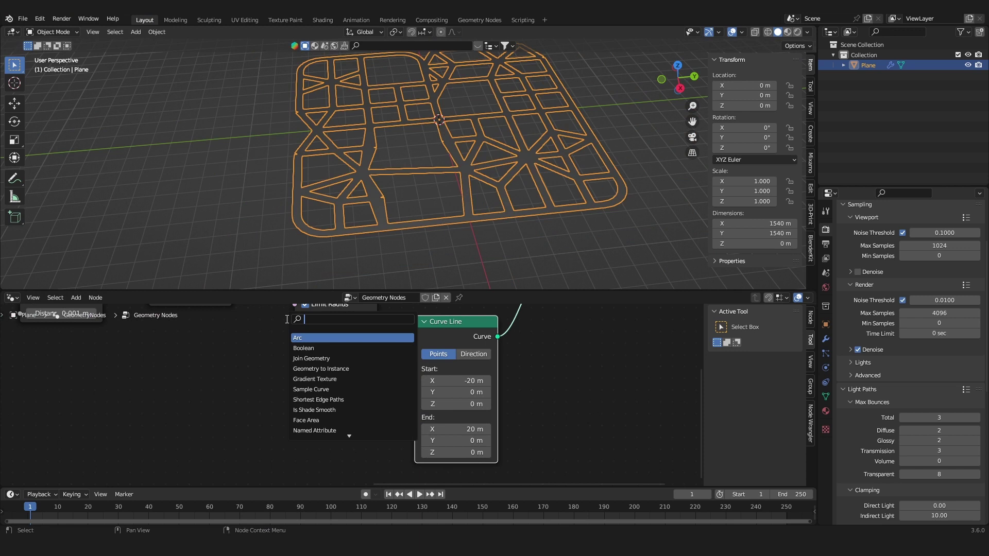
text(alu)
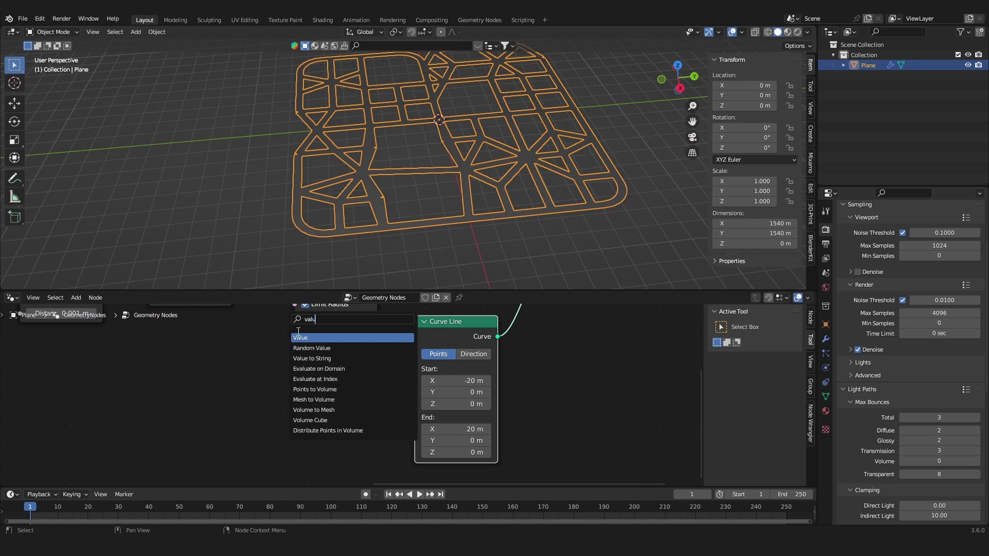
key(Return)
click(233, 387)
click(255, 398)
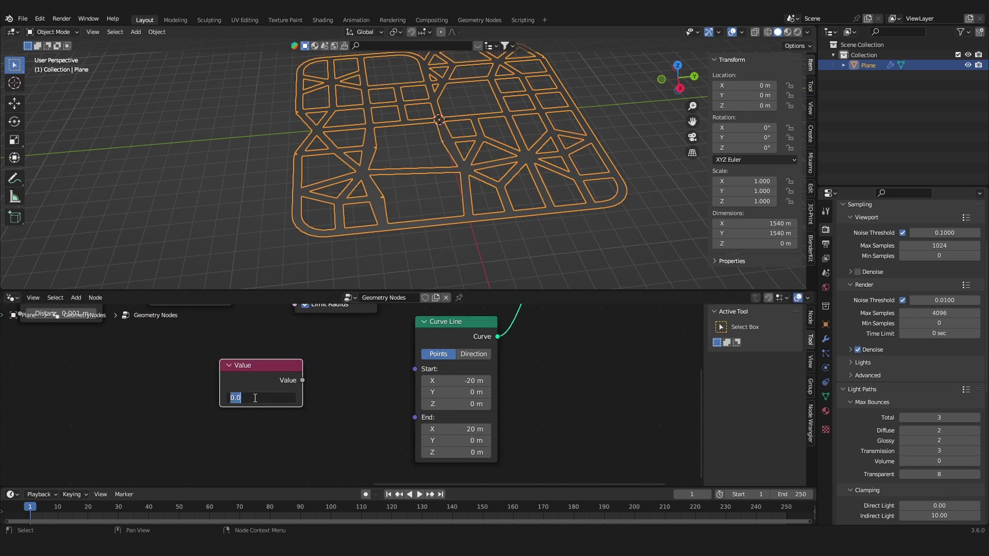
text(20)
key(Return)
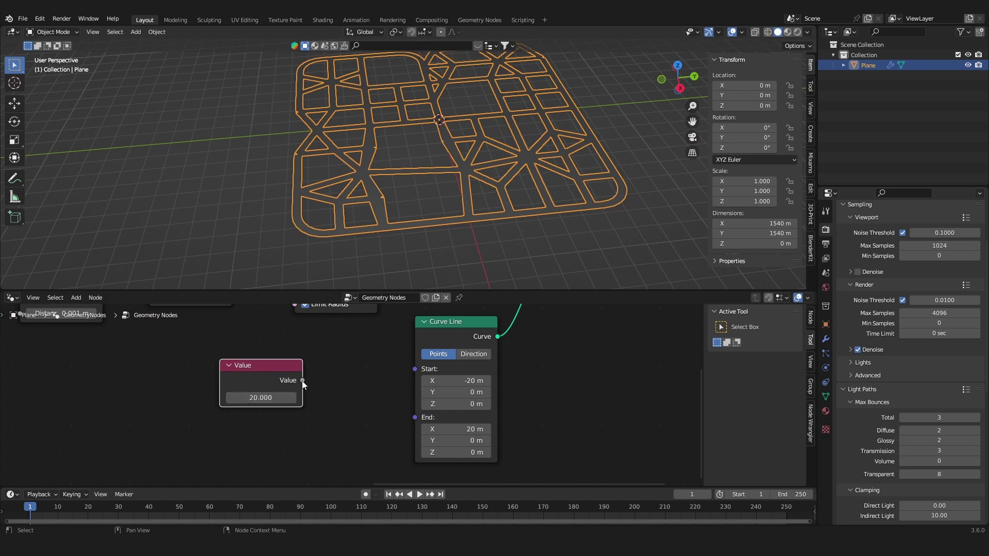
Step: Link Value to the Curve Line's Start and End, and insert a Vector Math node in Multiply mode on the Start link
drag(303, 380, 415, 369)
scroll(390, 391, down, 3)
key(shift+a)
text(smath)
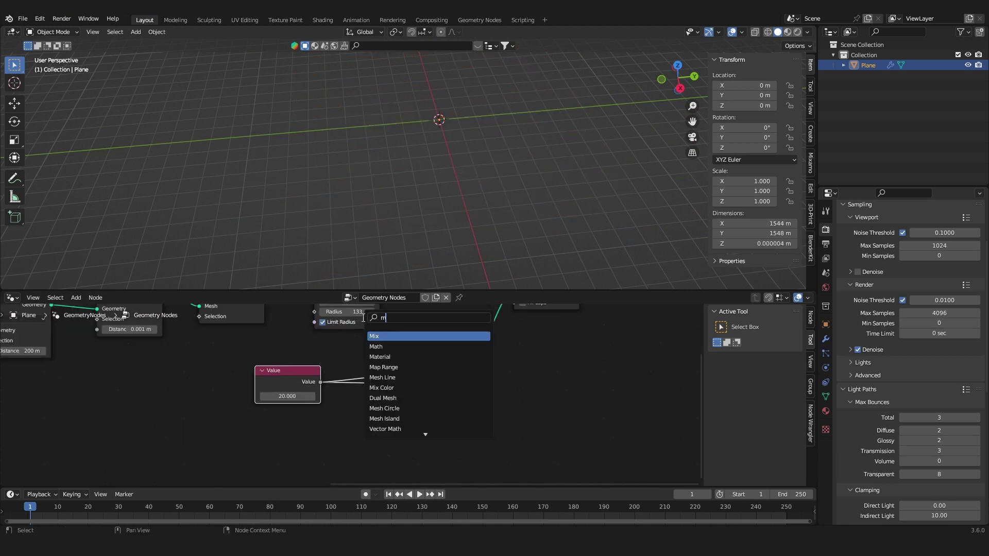
key(Down)
key(Return)
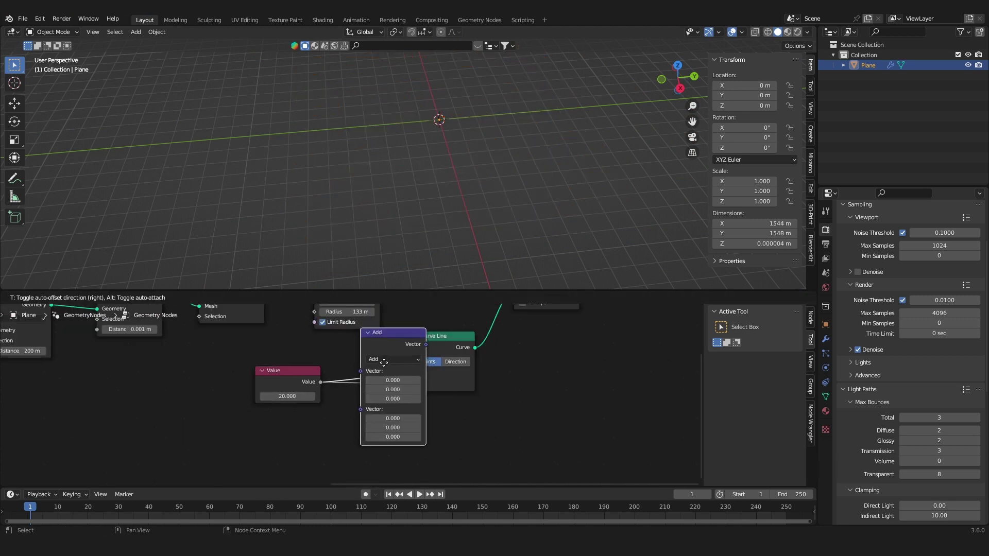
scroll(406, 339, up, 2)
click(406, 339)
click(407, 292)
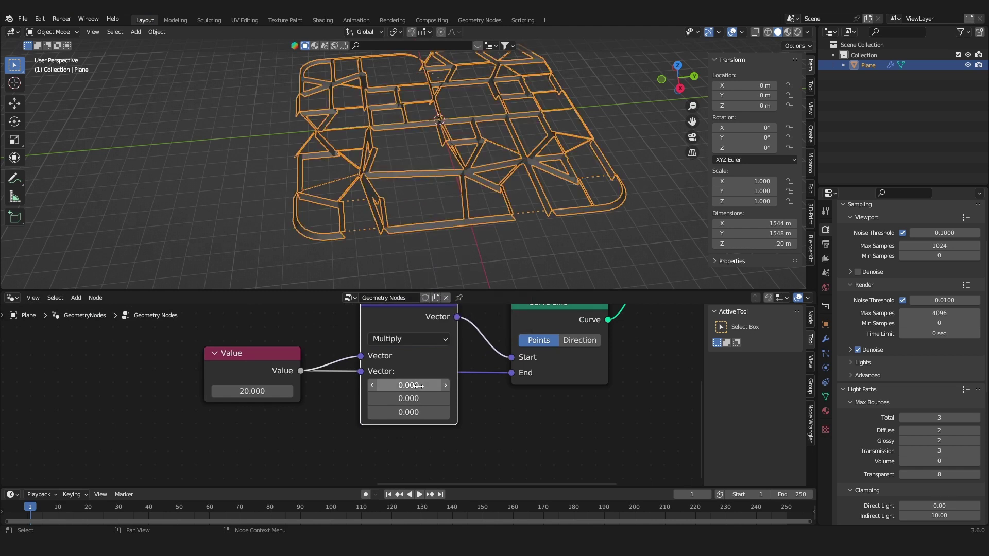
Step: Set the Multiply node's second vector X to -1 and collapse the node
click(418, 385)
text(-1)
key(Return)
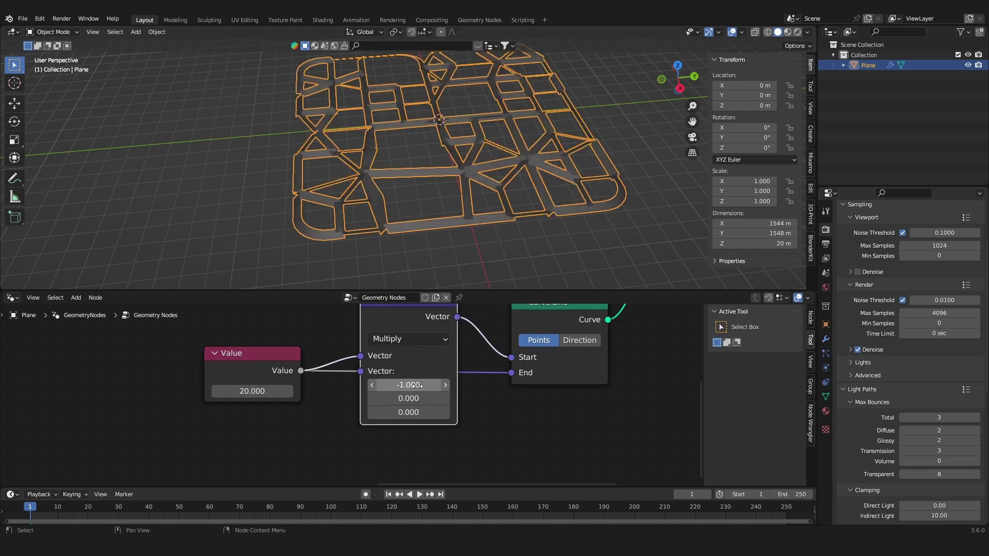
key(h)
Step: Duplicate the Multiply node onto the link to the Curve Line's End, expand it, and set its vector X to 1
key(shift+d)
click(407, 377)
key(h)
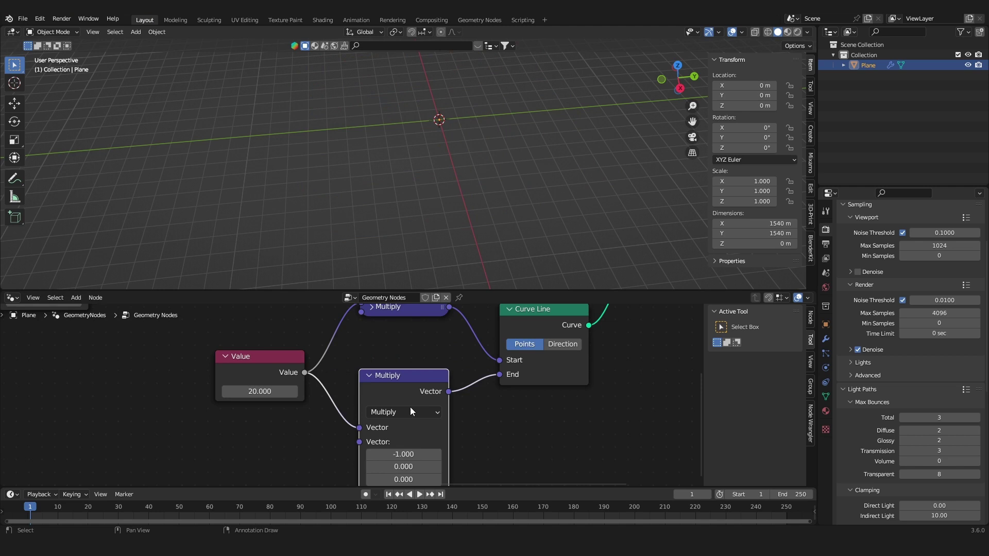
middle_drag(410, 407, 422, 340)
click(409, 397)
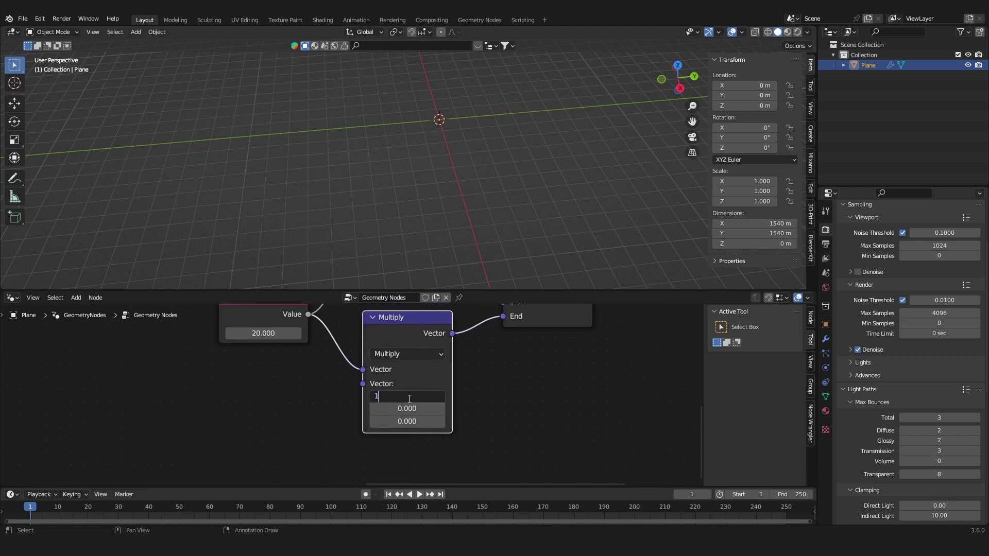
key(Return)
Step: Insert an Extrude Mesh node between Curve to Mesh and Group Output
scroll(410, 433, down, 5)
drag(311, 366, 263, 366)
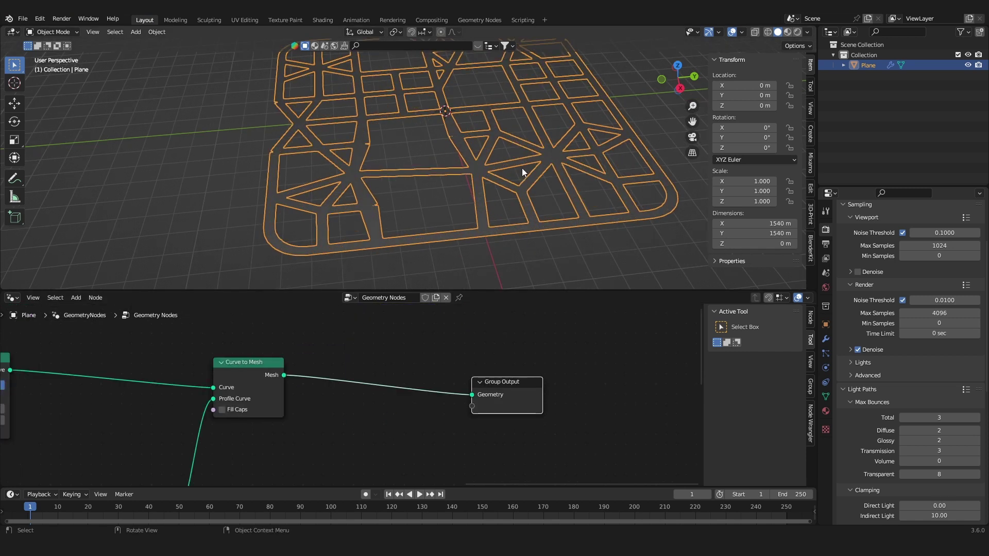
middle_drag(522, 172, 375, 197)
key(shift+a)
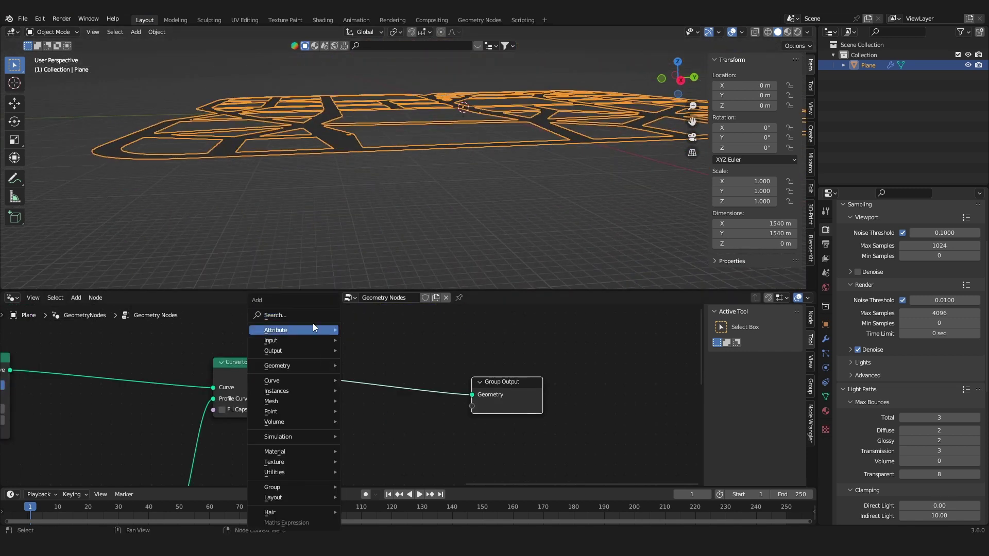
click(308, 314)
text(extr)
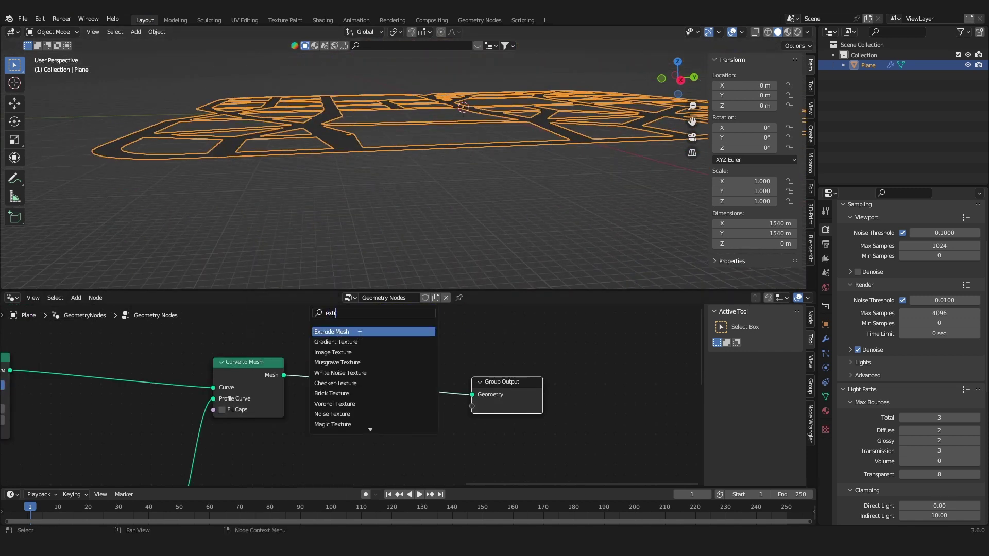
click(360, 336)
click(372, 372)
Step: Disable Individual on Extrude Mesh and set its Offset Scale to 1.32
middle_drag(432, 160, 431, 199)
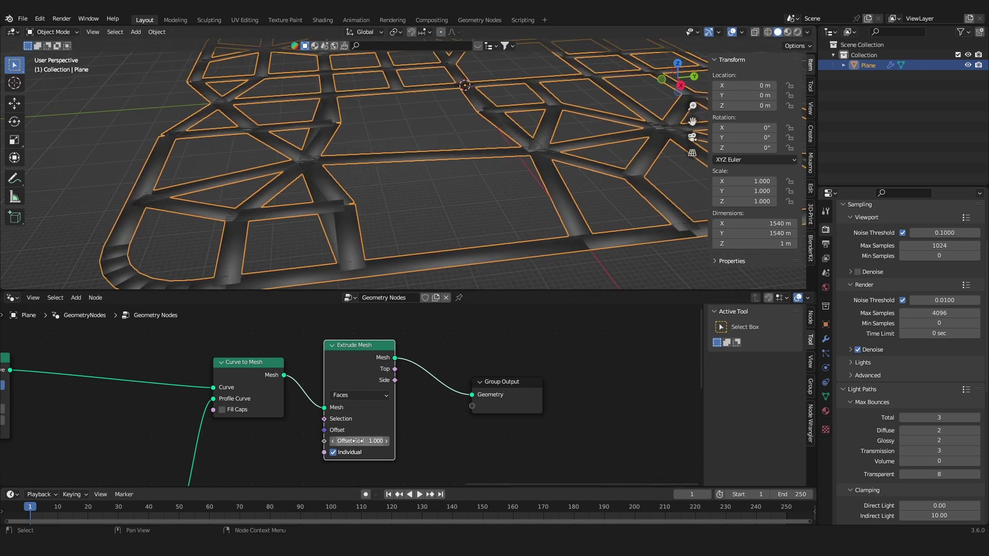
click(333, 453)
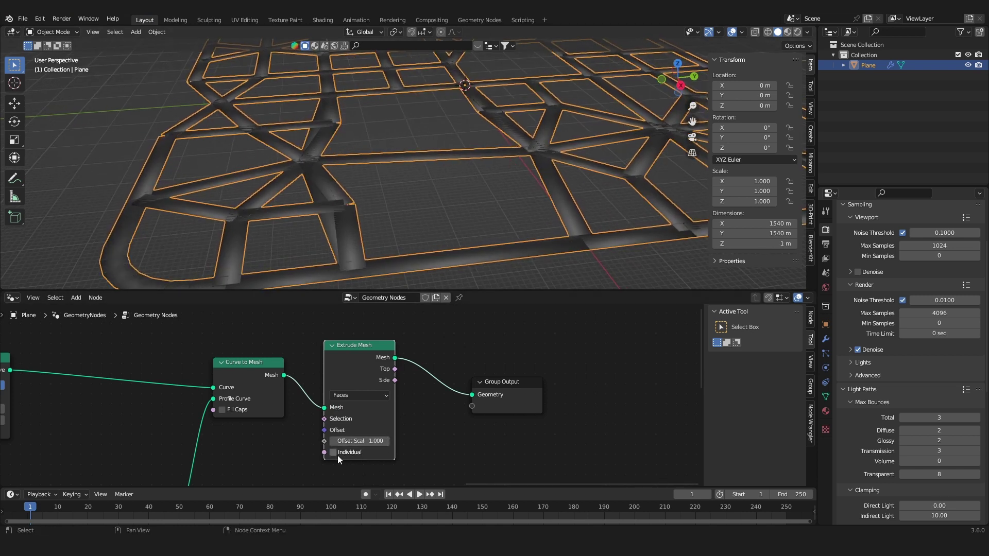
drag(355, 442, 372, 442)
scroll(459, 174, down, 2)
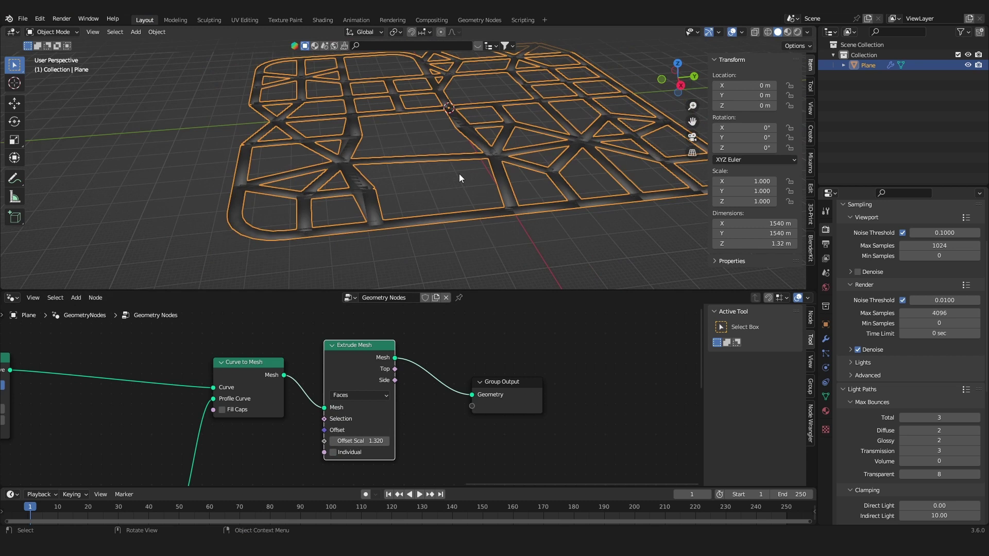
middle_drag(459, 174, 456, 212)
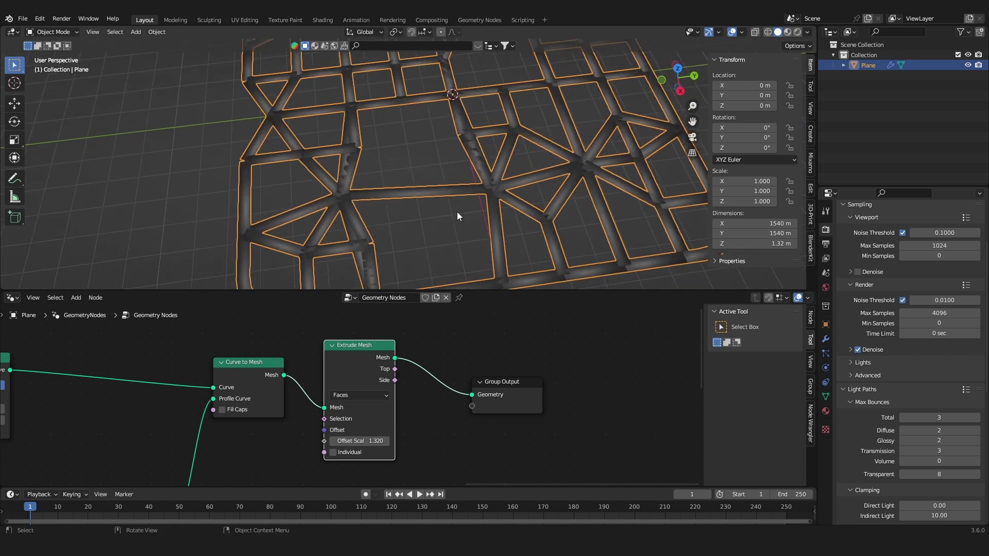
Step: Insert a Set Shade Smooth node between Extrude Mesh and Group Output and disable its Shade Smooth option
middle_drag(448, 351, 439, 347)
key(shift+a)
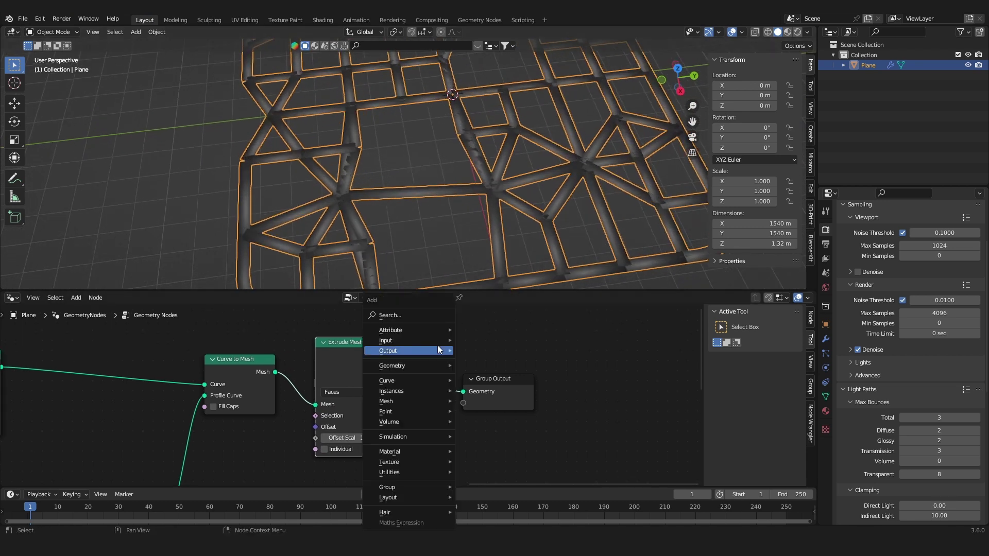
click(430, 318)
text(se)
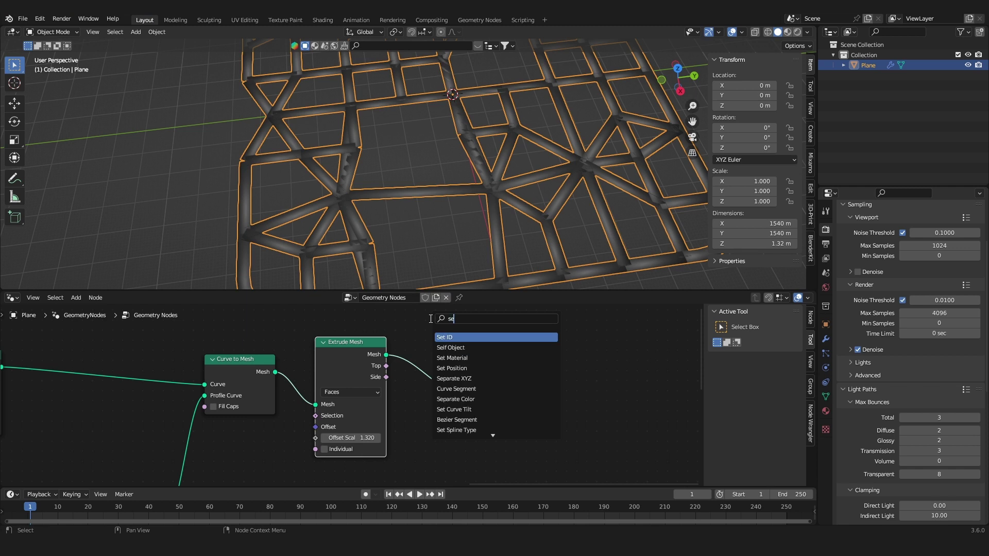
text(t shade)
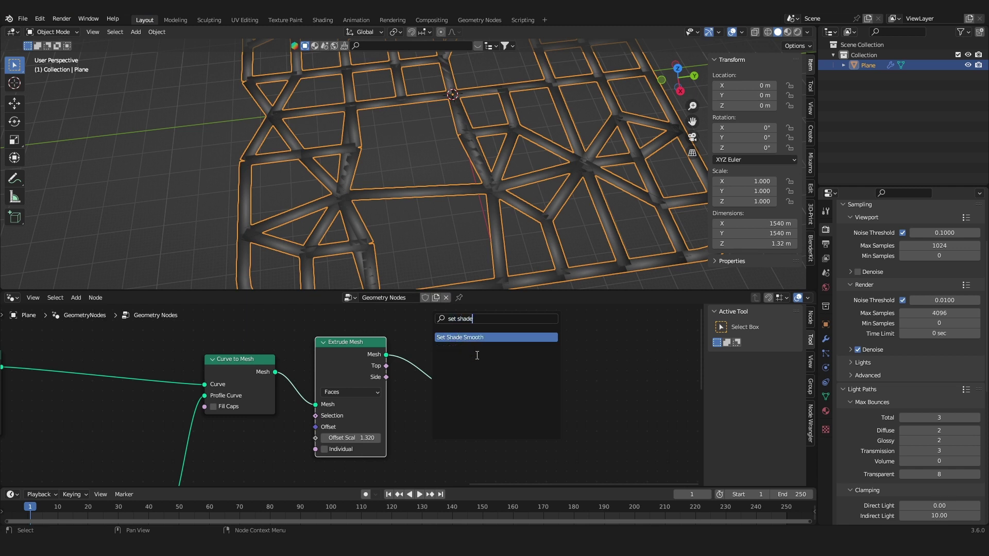
key(Return)
click(471, 361)
scroll(363, 350, up, 2)
click(465, 374)
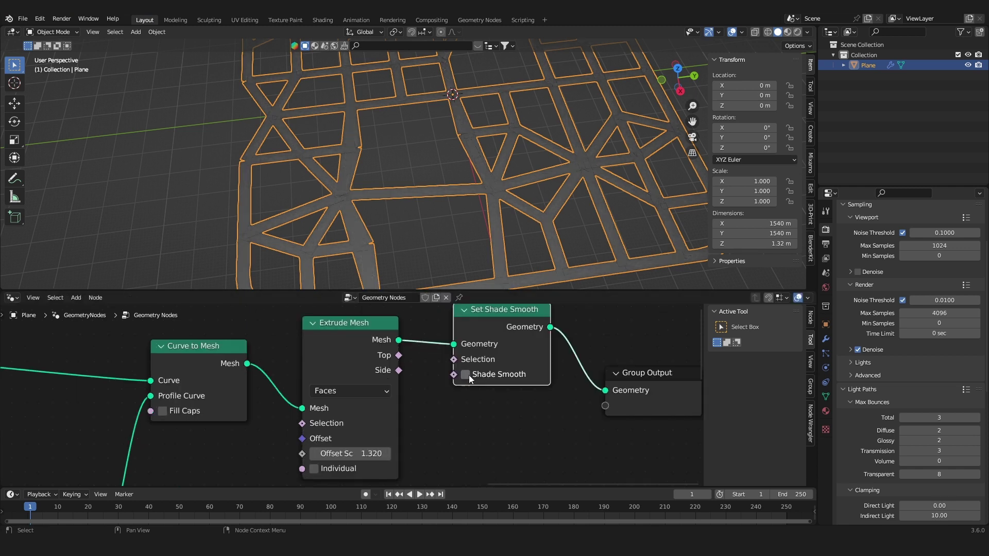
scroll(506, 224, down, 3)
mouse_move(505, 224)
middle_down()
mouse_move(514, 198)
mouse_move(505, 200)
mouse_move(513, 240)
middle_up()
click(505, 201)
scroll(505, 201, up, 3)
scroll(507, 236, down, 3)
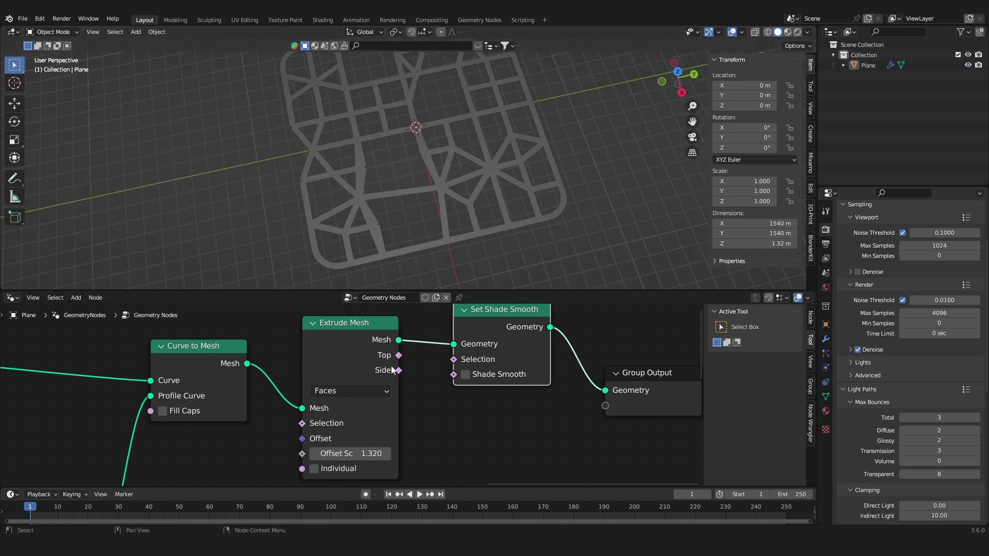
Step: Move the Group Output node farther away from Set Shade Smooth to leave room in the node tree
scroll(397, 369, down, 5)
middle_drag(397, 369, 220, 417)
click(396, 441)
drag(397, 441, 502, 403)
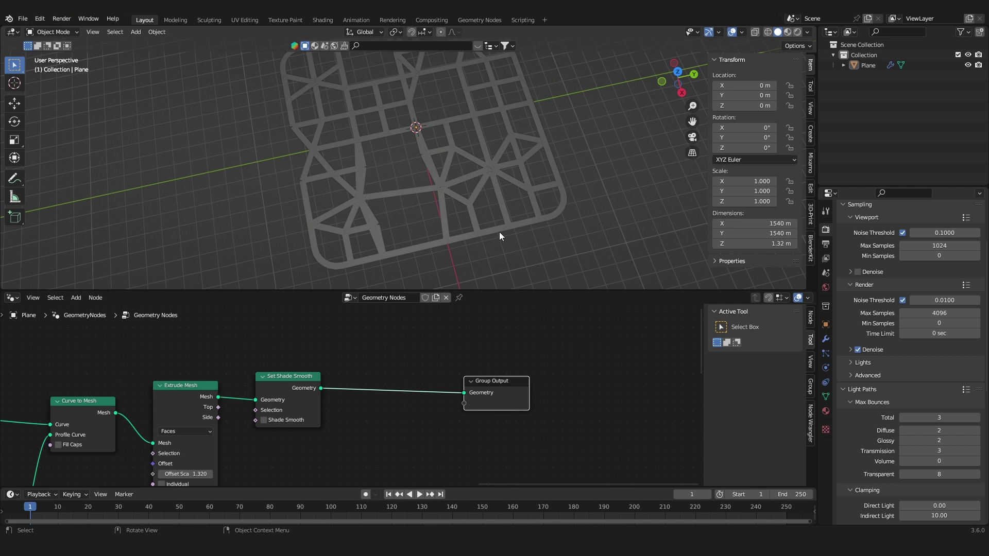
scroll(476, 387, down, 3)
drag(476, 387, 534, 359)
Step: Preview the second Merge by Distance node's geometry through a Viewer node placed above the Fillet Curve node
scroll(391, 384, down, 4)
middle_drag(188, 401, 442, 383)
scroll(227, 407, up, 3)
middle_drag(228, 407, 463, 406)
ctrl+shift+click(332, 406)
drag(397, 407, 551, 327)
ctrl+shift+click(407, 381)
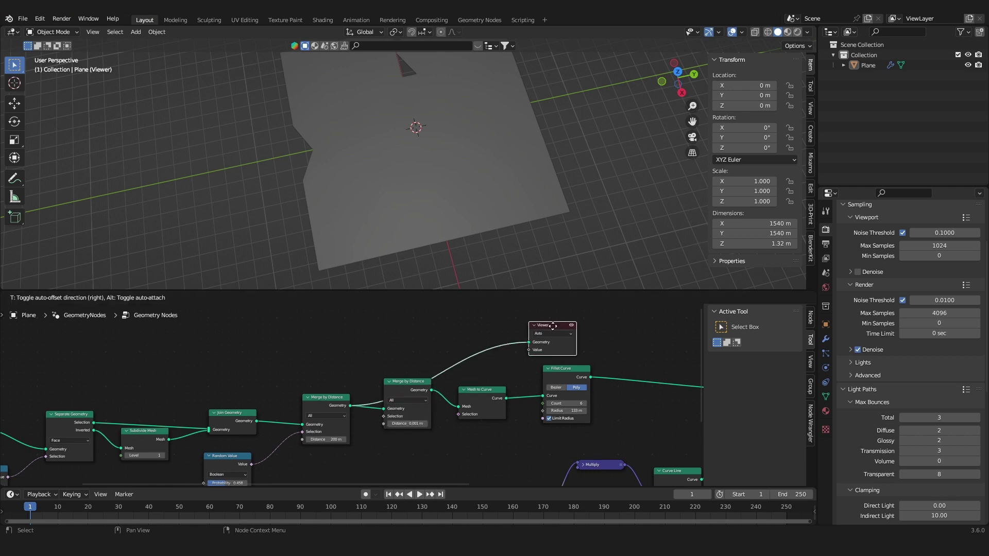
middle_drag(445, 384, 432, 389)
ctrl+shift+click(399, 393)
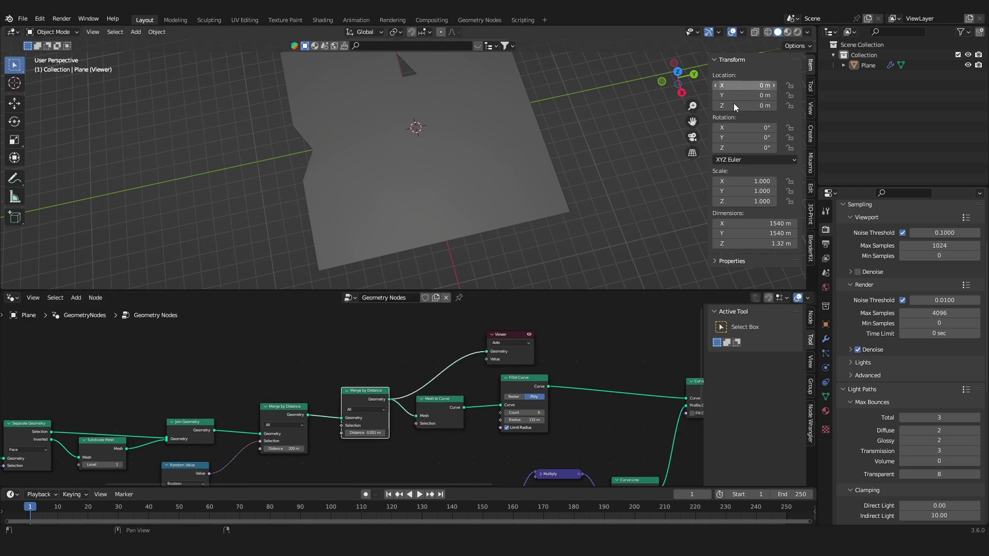
Step: Move the Viewer farther away and insert an Extrude Mesh node between the second Merge by Distance and the Viewer
middle_drag(512, 360, 481, 376)
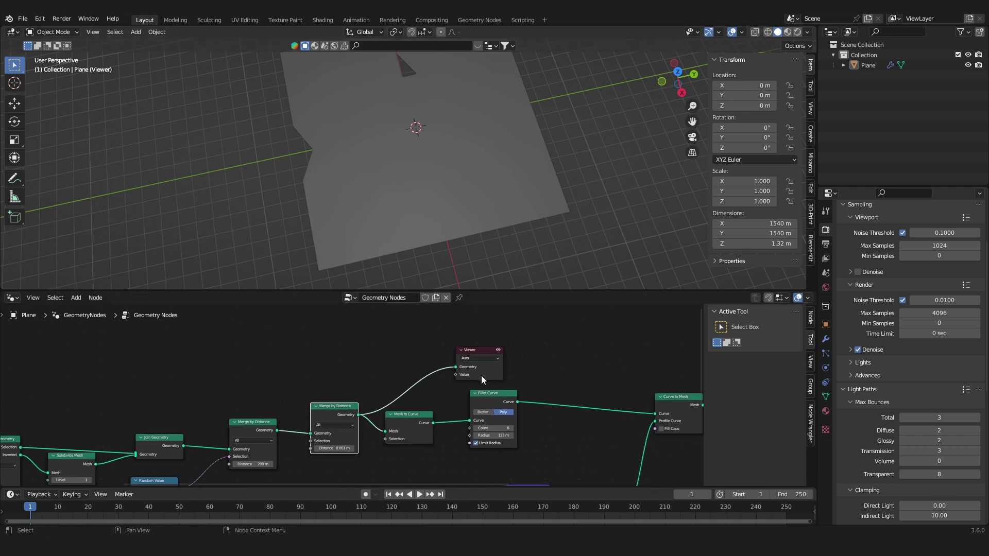
drag(481, 375, 576, 335)
scroll(341, 430, up, 3)
click(321, 409)
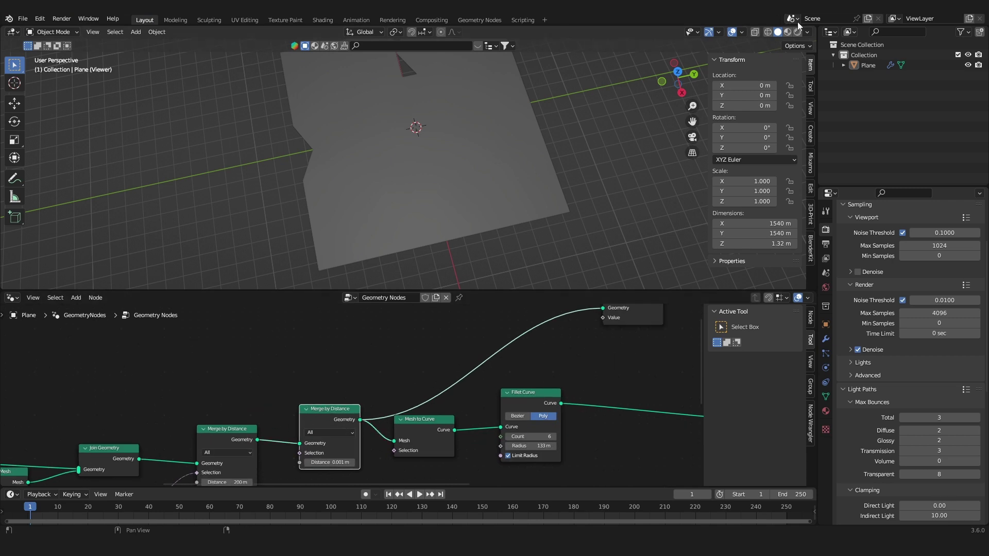
middle_drag(455, 356, 434, 371)
key(shift+a)
click(419, 312)
text(extr)
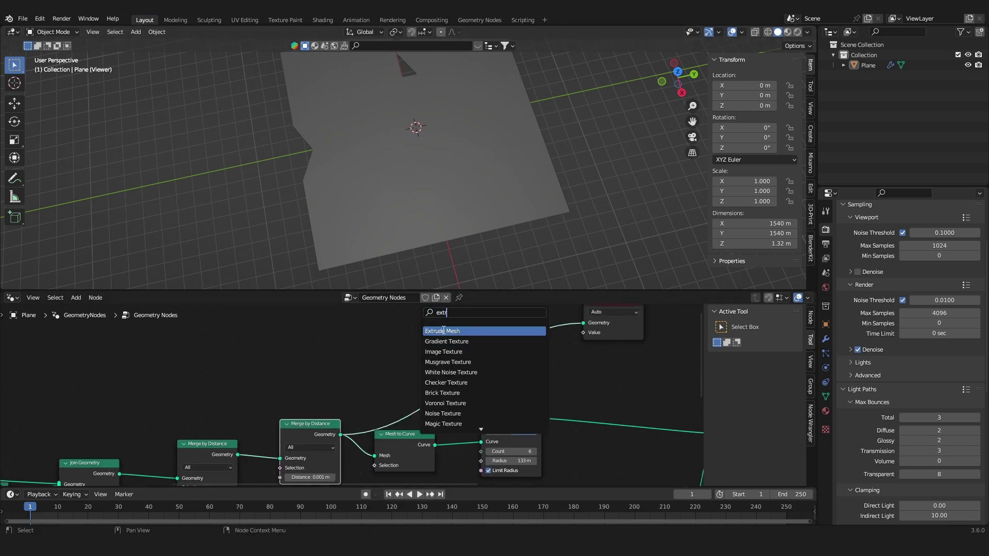
click(443, 330)
click(470, 324)
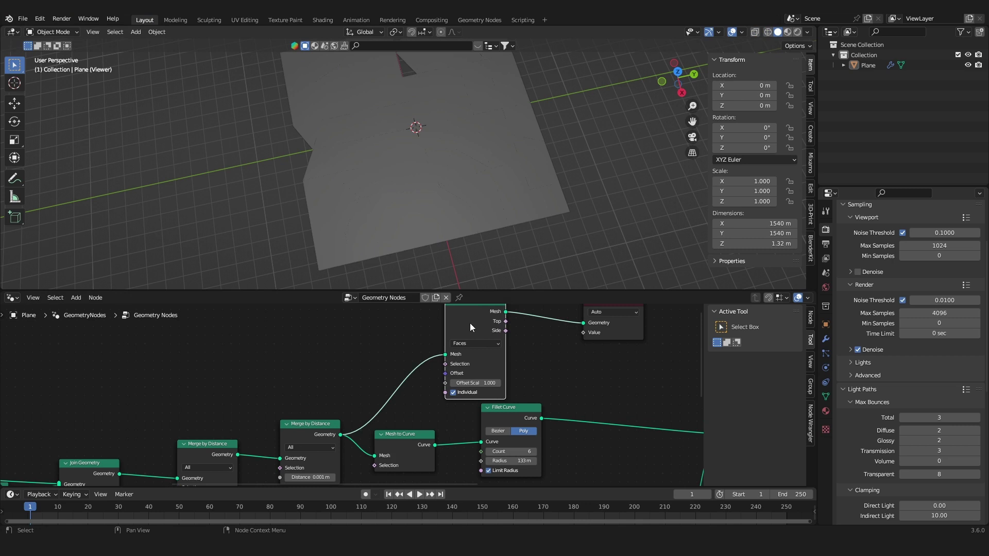
Step: Try an Offset Scale of 235.7 on the new Extrude Mesh node and inspect the raised blocks
scroll(479, 340, down, 2)
middle_drag(484, 348, 442, 377)
scroll(415, 370, up, 2)
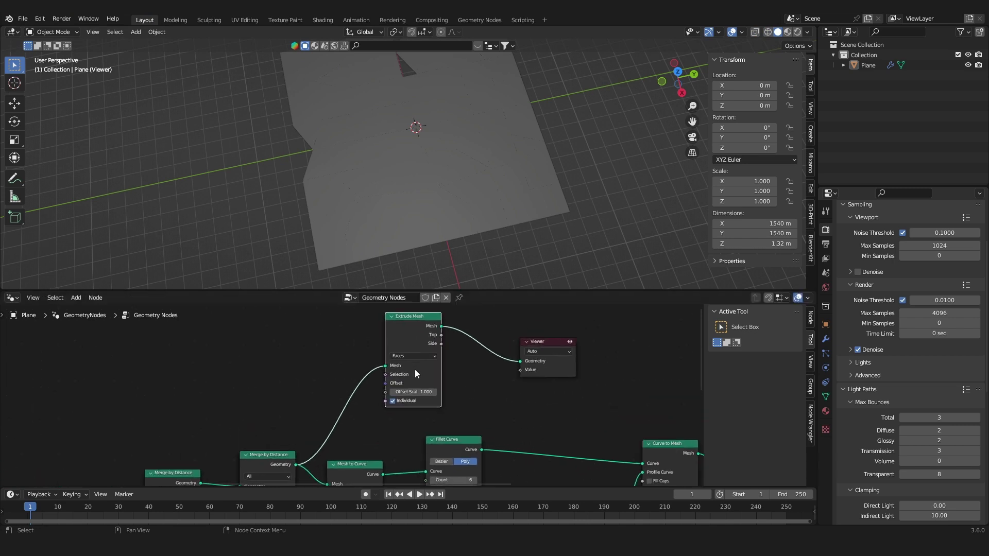
drag(431, 391, 492, 391)
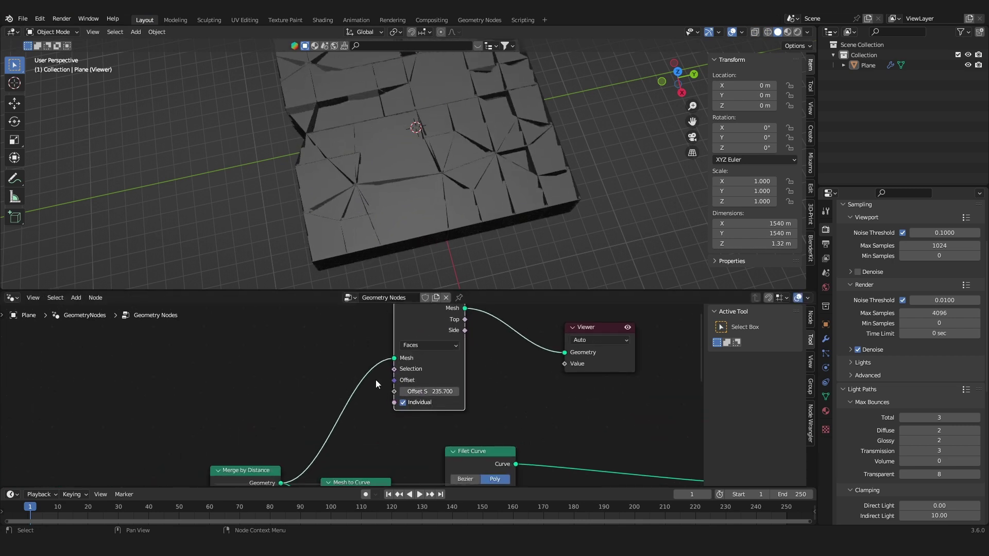
middle_drag(423, 214, 441, 186)
scroll(442, 186, up, 2)
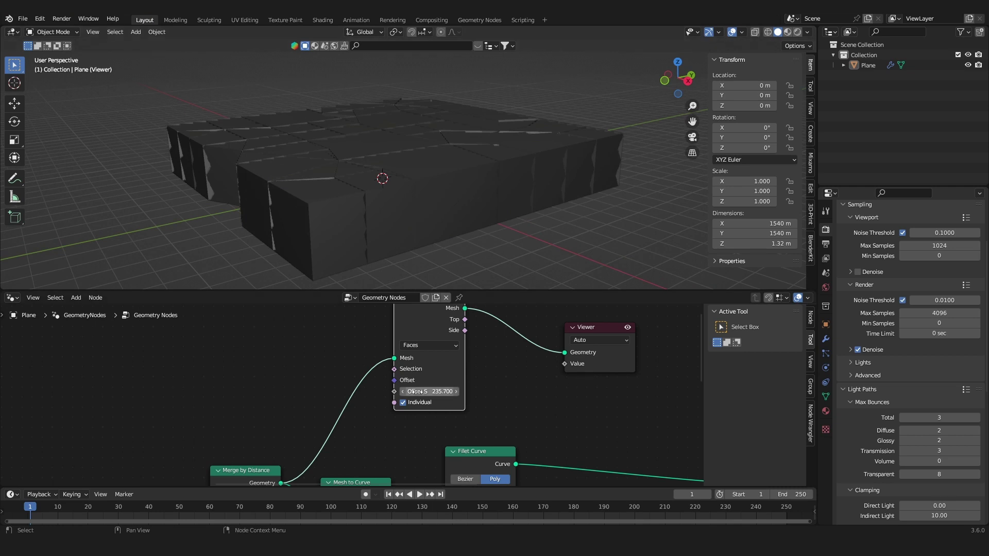
drag(418, 396, 445, 395)
right_click(418, 396)
Step: Set the new Extrude Mesh node's Offset Scale to 0
click(446, 393)
key(Return)
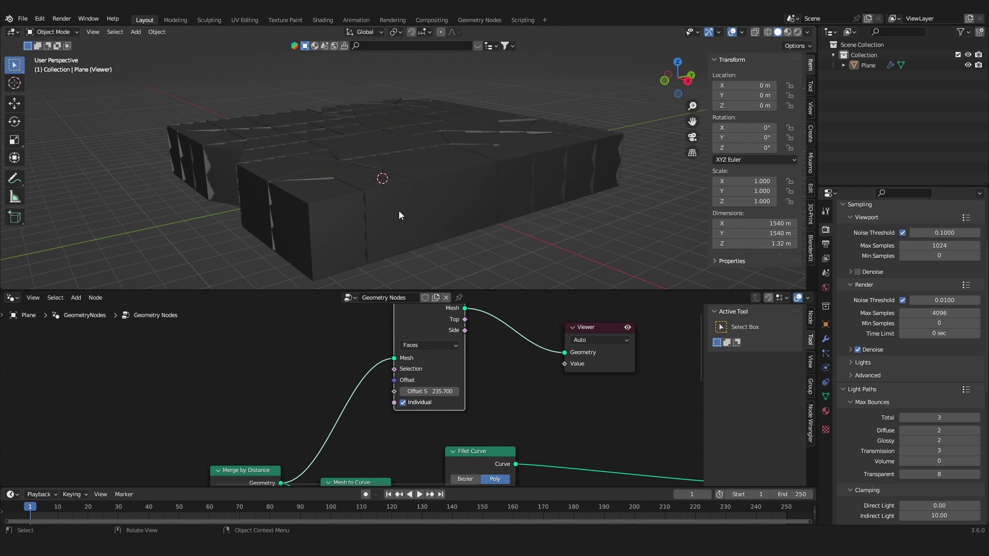
click(446, 391)
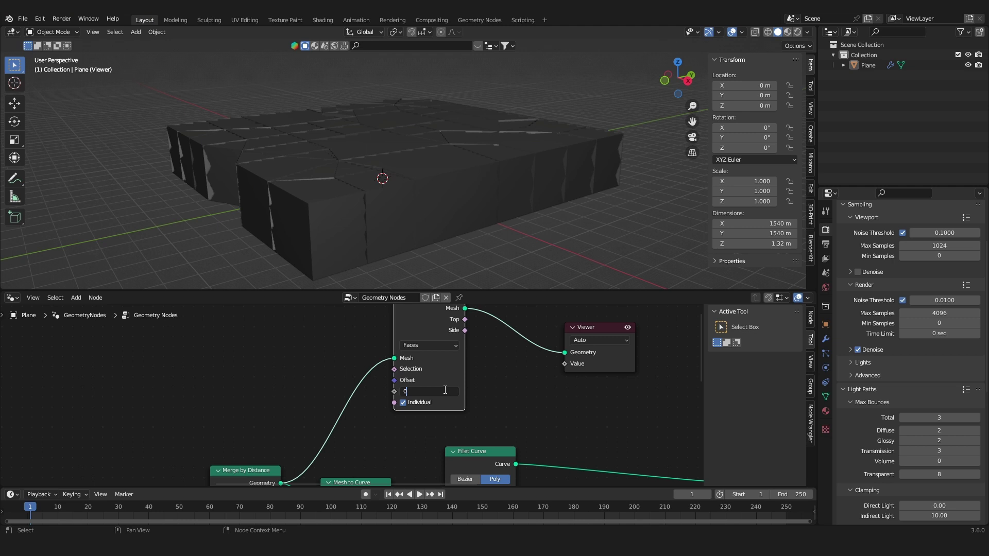
key(Return)
Step: Move the Viewer aside and insert a Scale Elements node between the new Extrude Mesh and the Viewer
middle_drag(464, 361, 445, 397)
scroll(495, 380, down, 3)
middle_drag(535, 396, 454, 400)
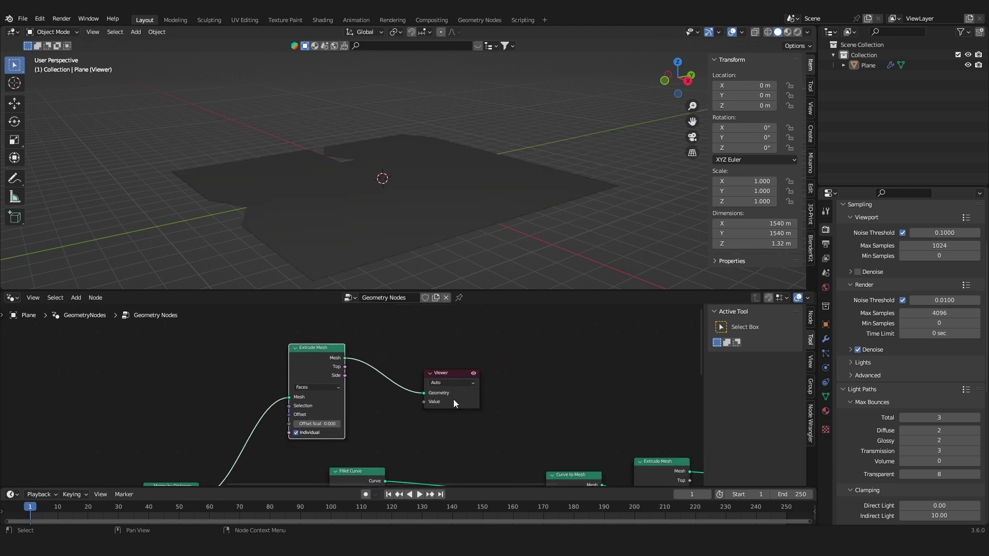
drag(453, 399, 559, 367)
key(shift+a)
click(413, 325)
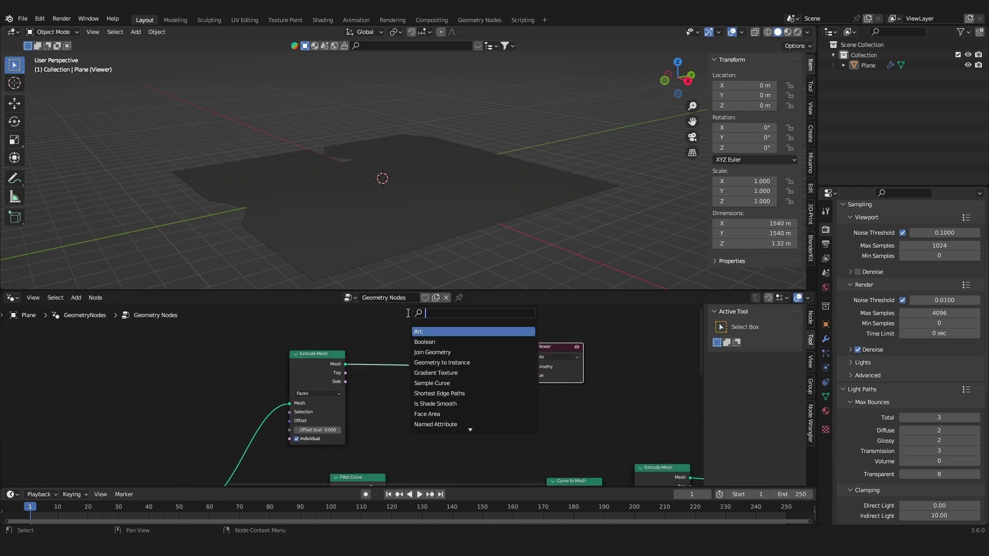
text(scal)
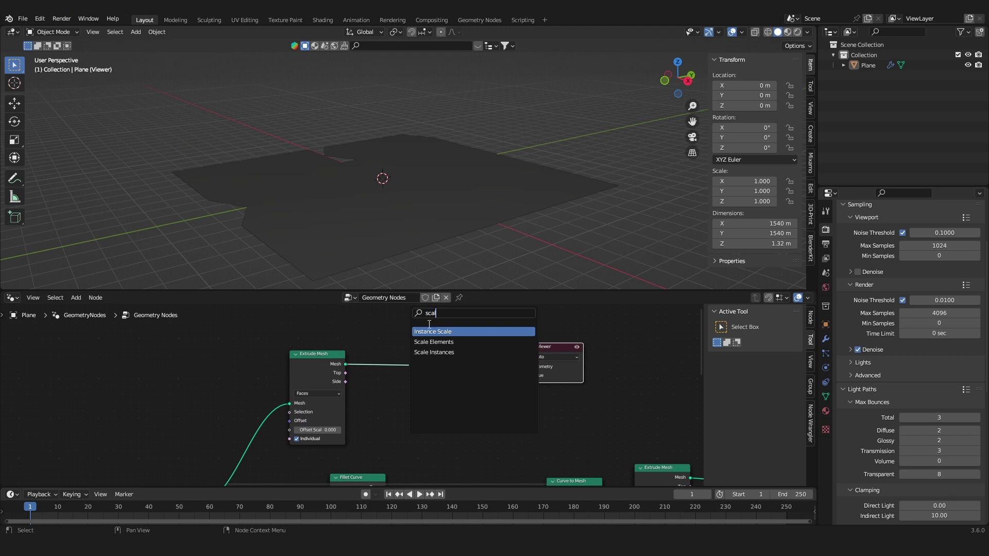
click(435, 342)
click(400, 394)
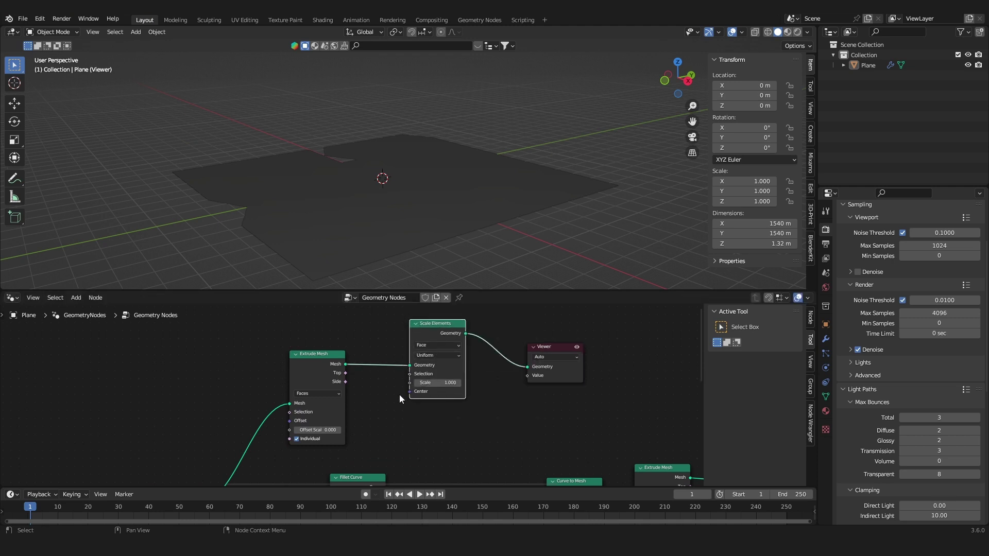
Step: Connect the Extrude Mesh node's Top output to the Selection input of Scale Elements
scroll(400, 395, up, 1)
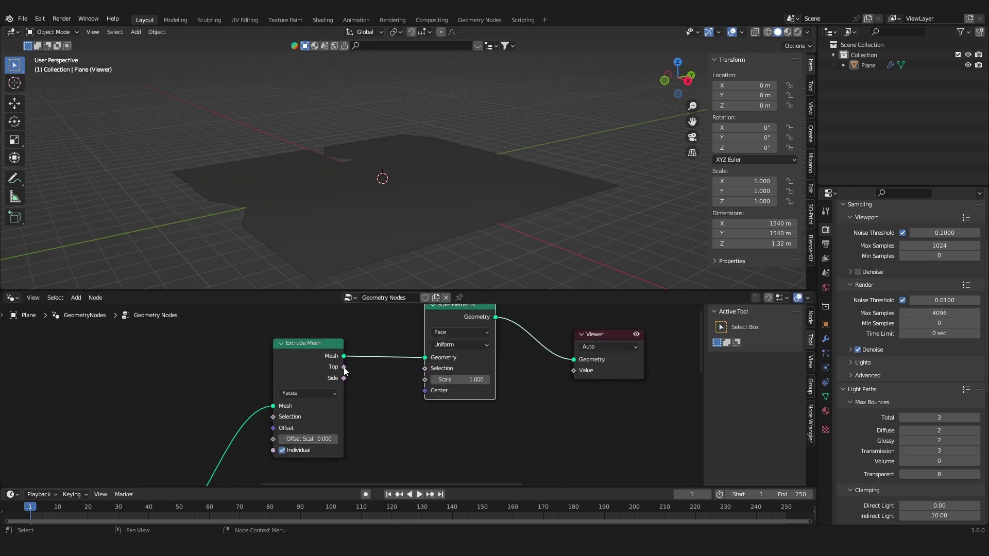
drag(344, 367, 347, 395)
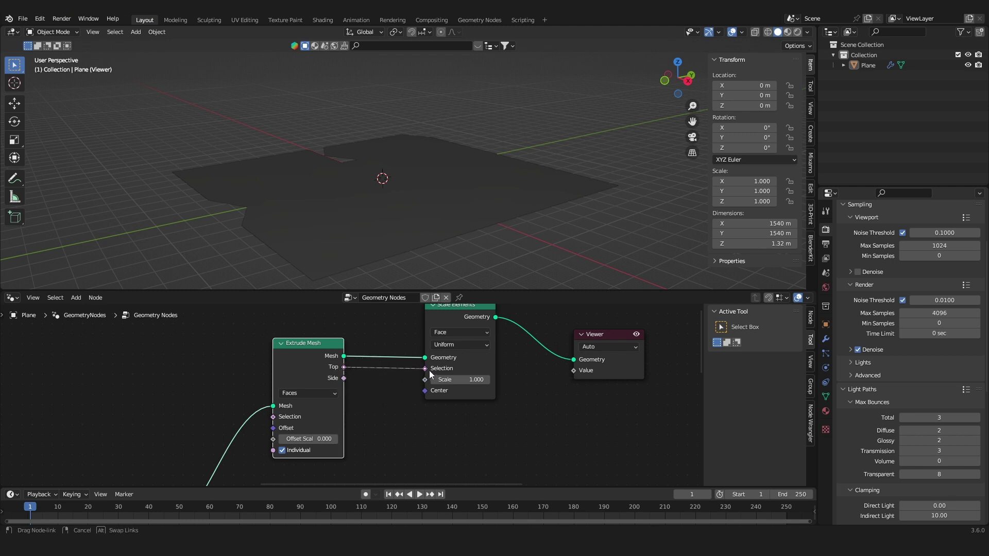
drag(428, 370, 428, 370)
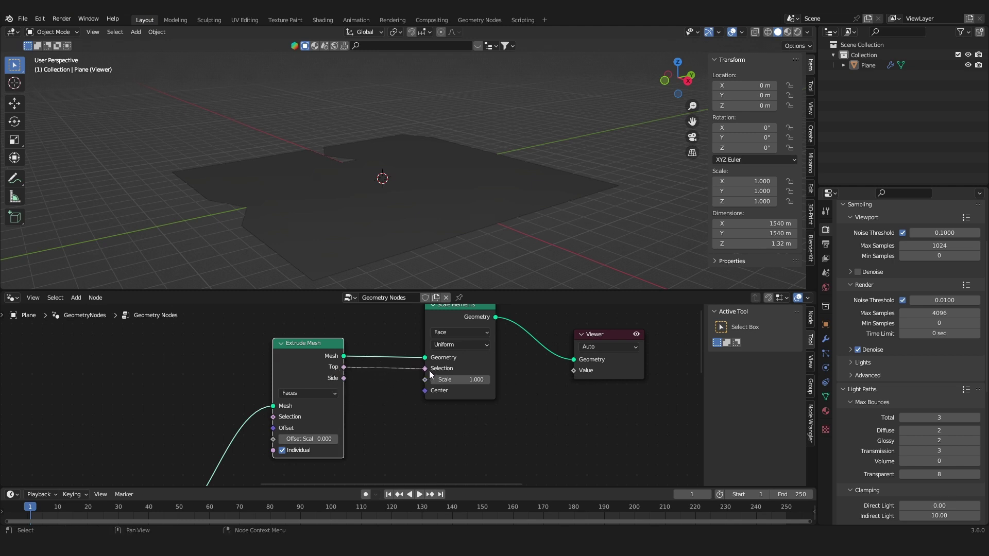
Step: Switch the viewport to wireframe shading and set the Scale Elements node's Scale to 0.7
click(768, 32)
middle_drag(484, 163, 475, 375)
shift+drag(459, 397, 429, 397)
scroll(478, 395, down, 3)
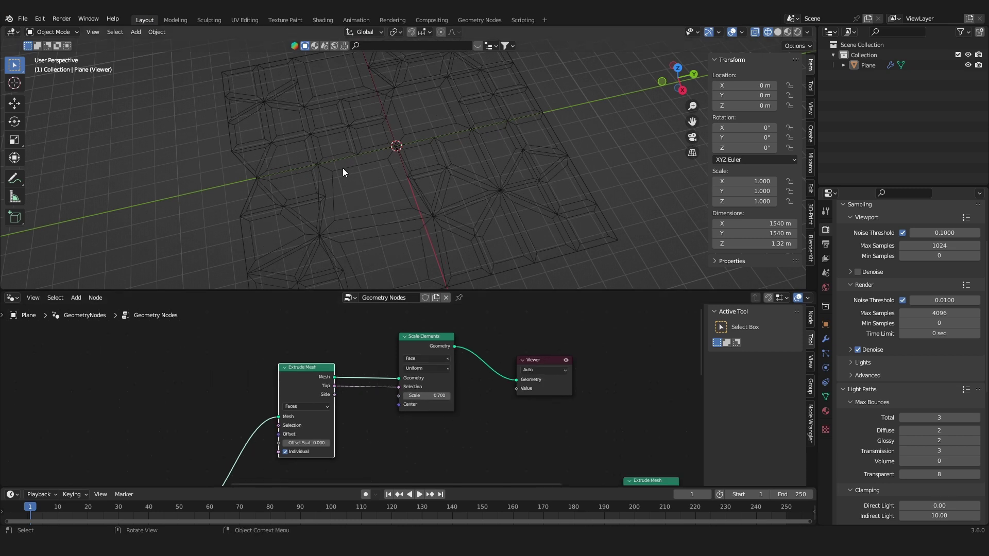
Step: Duplicate the zero-offset Extrude Mesh node and insert the copy between Scale Elements and the Viewer
middle_drag(461, 359, 415, 360)
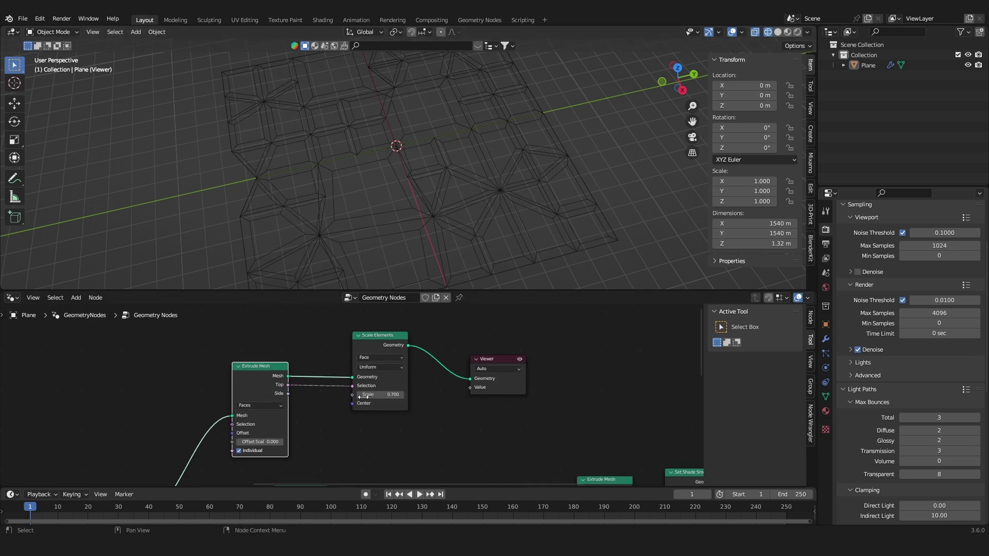
scroll(344, 388, down, 2)
key(shift+d)
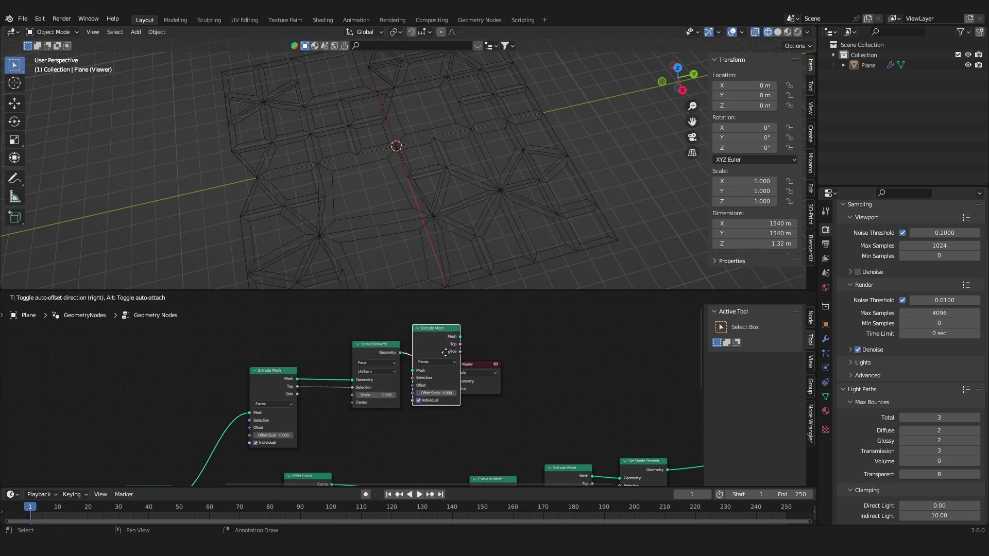
click(459, 353)
scroll(484, 349, up, 1)
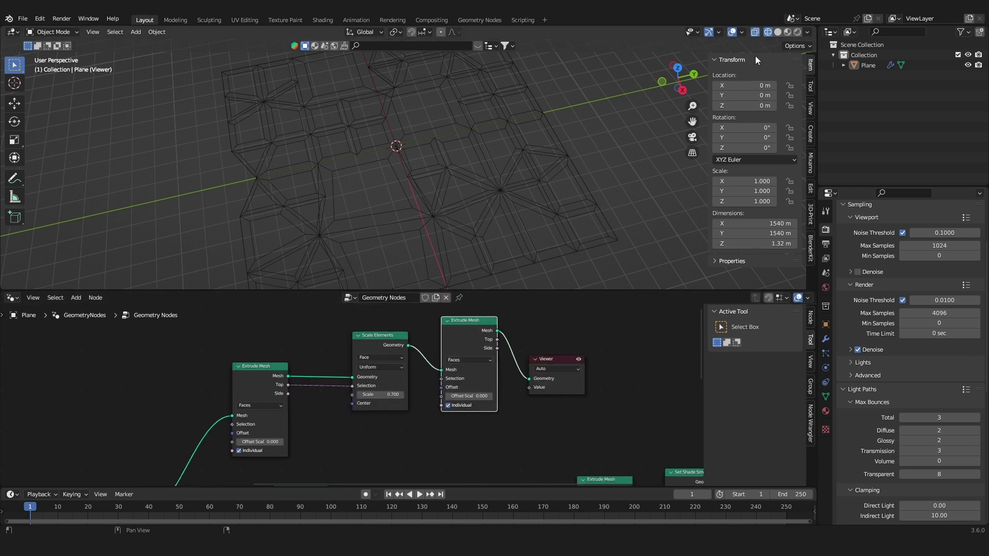
Step: Return the viewport to solid shading and set the duplicated Extrude Mesh node's Offset Scale to 83.7
click(778, 32)
scroll(510, 428, up, 1)
drag(500, 397, 546, 397)
scroll(298, 372, up, 1)
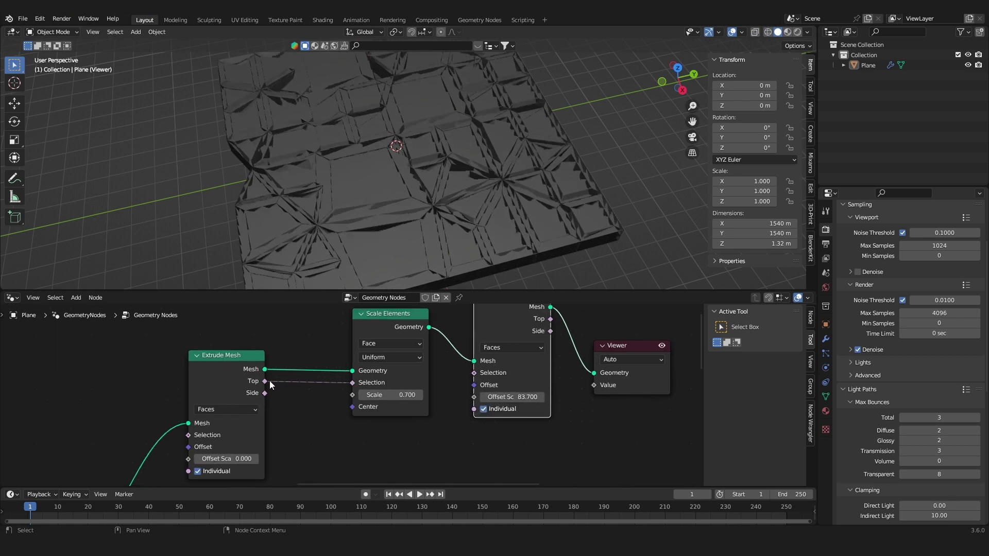
Step: Connect the first block Extrude Mesh's Top output to the duplicate's Selection and set the duplicate's Offset Scale to 332.7
drag(266, 384, 478, 360)
middle_drag(480, 205, 434, 215)
scroll(433, 214, up, 2)
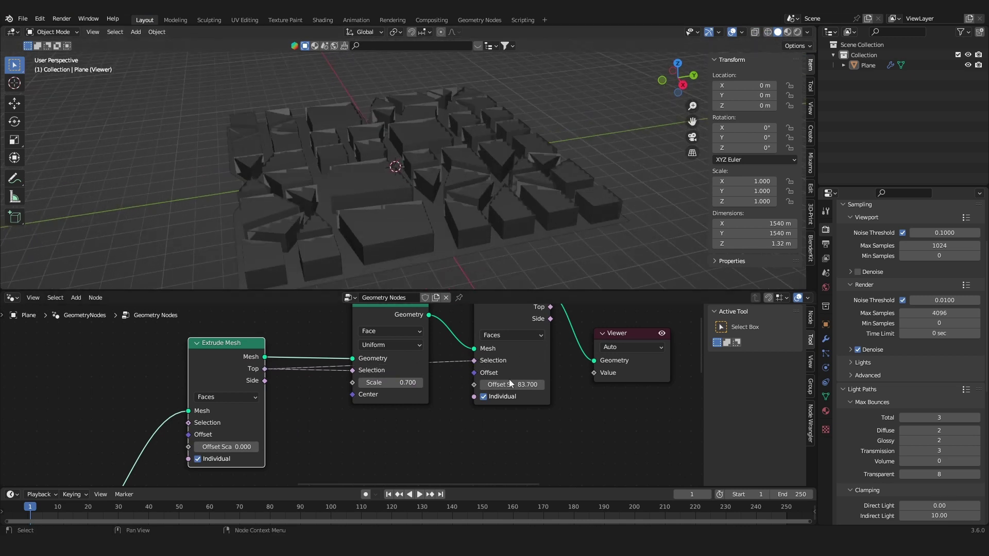
drag(509, 380, 576, 381)
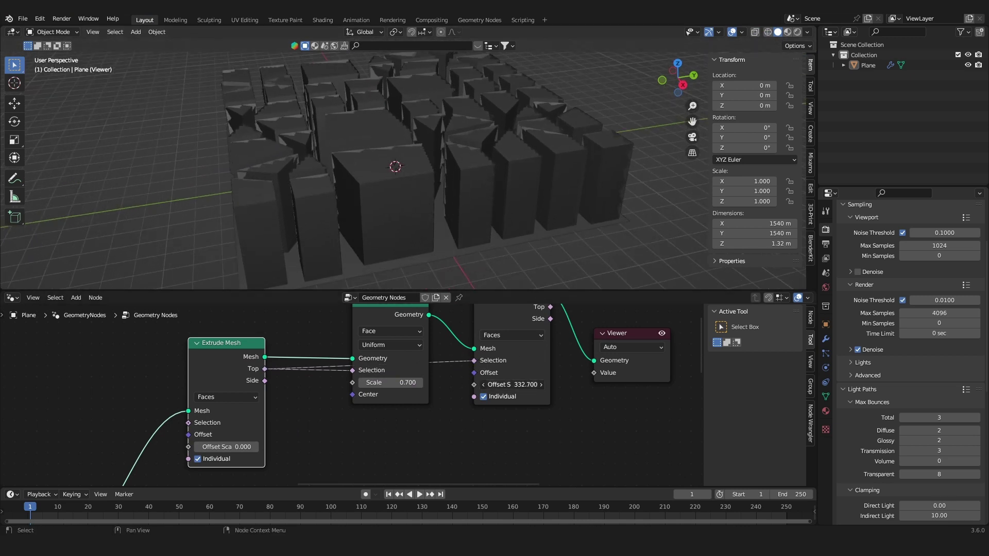
middle_drag(372, 154, 372, 175)
Step: Move the duplicated Extrude Mesh and Viewer nodes away from Scale Elements to make room between them
scroll(526, 329, down, 4)
middle_drag(548, 331, 402, 366)
drag(568, 352, 386, 381)
drag(352, 352, 448, 340)
click(385, 326)
Step: Add a Random Value node below the link between Scale Elements and the duplicated Extrude Mesh
key(shift+a)
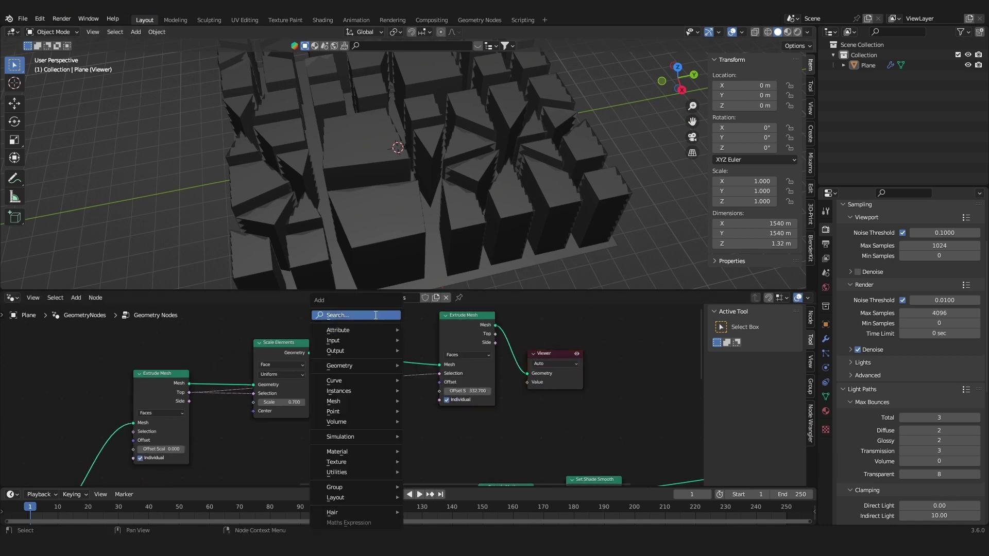
text(rand)
key(Return)
click(354, 426)
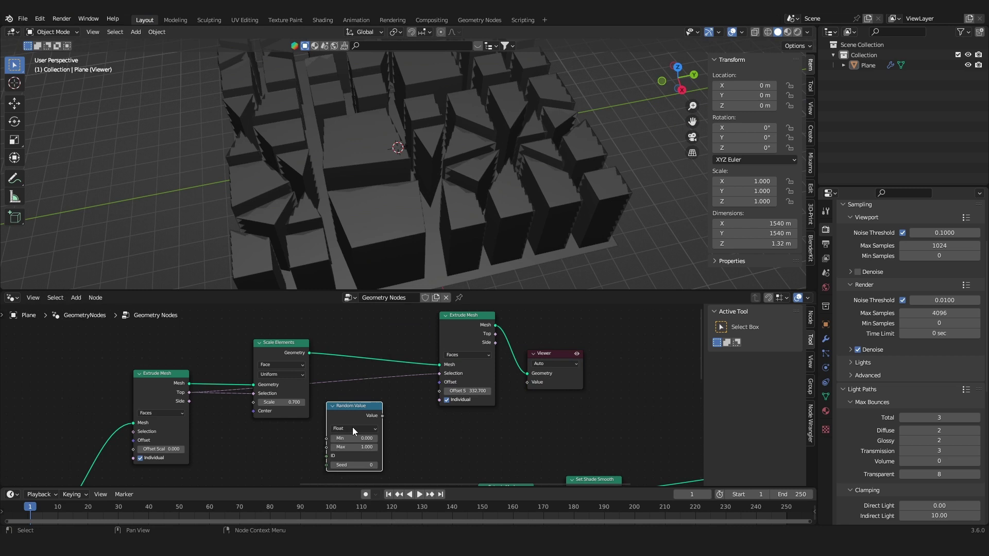
Step: Connect the Random Value output to the duplicated Extrude Mesh's Offset Scale and set the random Max to 437.2
scroll(354, 425, up, 3)
middle_drag(414, 378, 426, 348)
drag(401, 382, 473, 350)
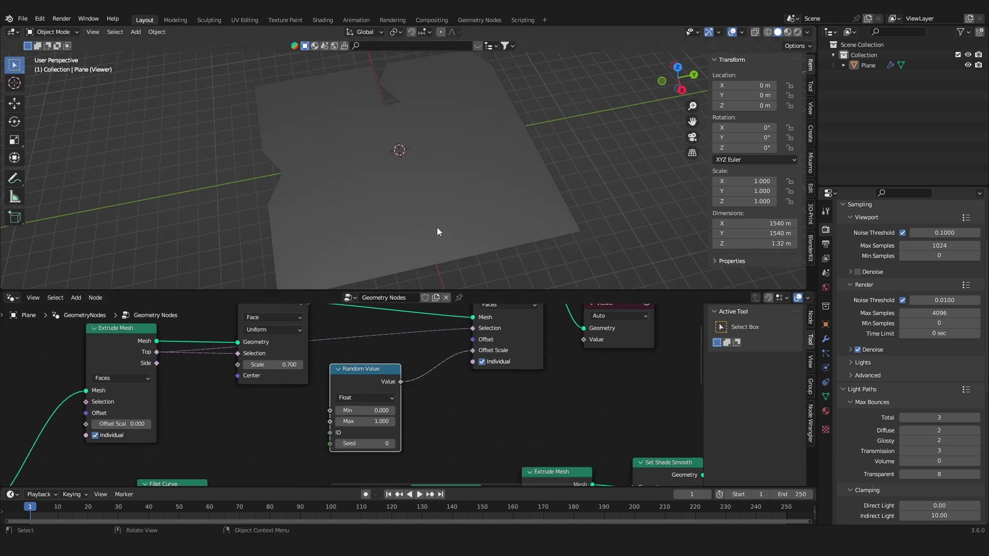
drag(363, 422, 453, 422)
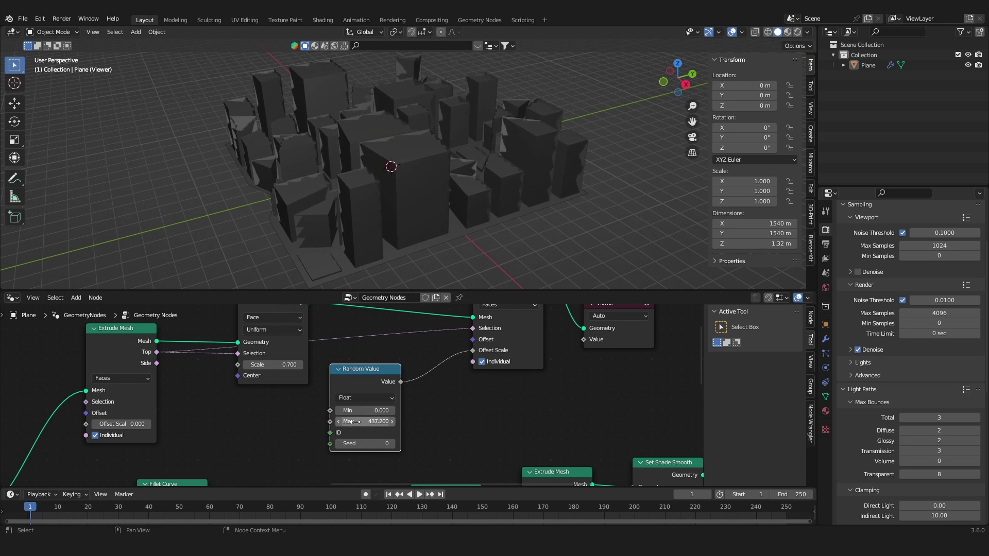
Step: Set the Random Value node's Min to 176.12 for the building heights
drag(360, 410, 400, 410)
middle_drag(447, 147, 420, 190)
scroll(494, 407, down, 5)
middle_drag(479, 387, 368, 387)
drag(313, 385, 316, 382)
middle_drag(415, 375, 368, 381)
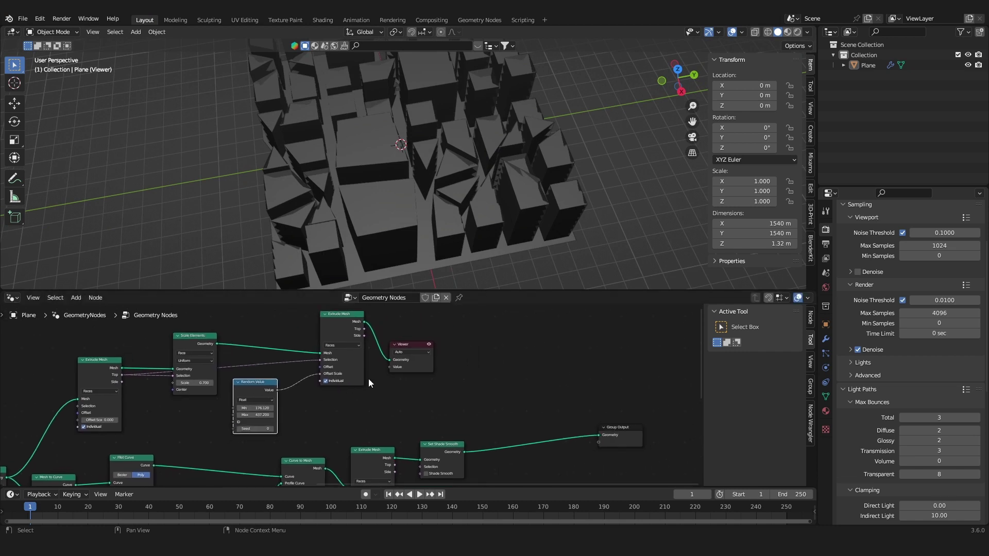
Step: Move the Viewer away and insert a Separate Geometry node between it and the duplicated Extrude Mesh
drag(419, 366, 532, 372)
click(449, 343)
key(shift+a)
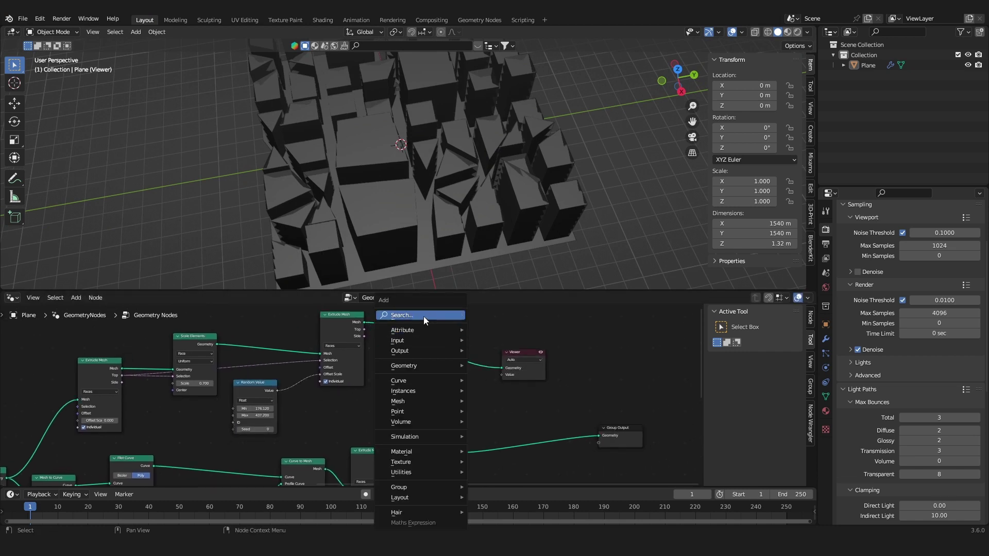
click(423, 316)
text(sep)
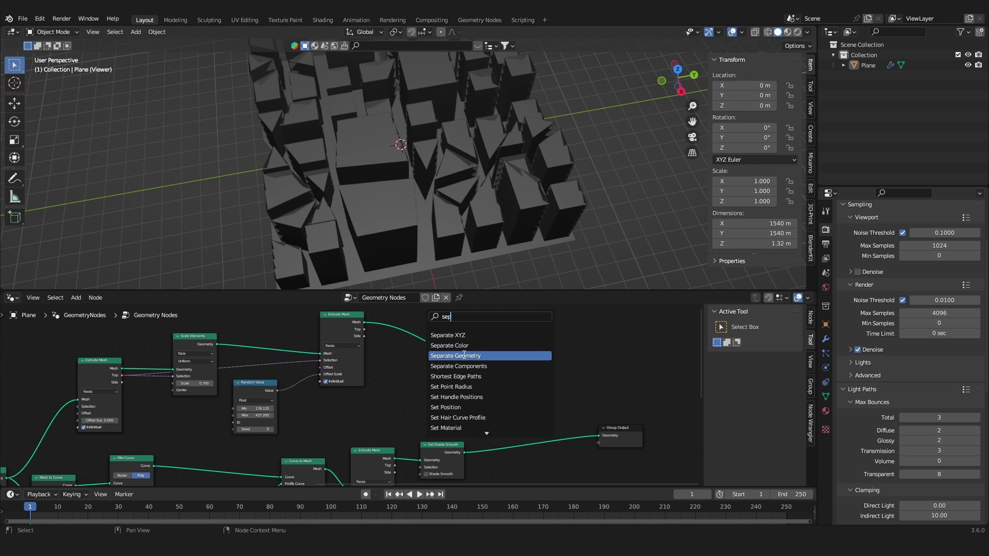
click(461, 356)
click(433, 367)
Step: Set Separate Geometry to the Face domain and connect the first block Extrude Mesh's Top output to its Selection
scroll(435, 364, up, 5)
click(446, 328)
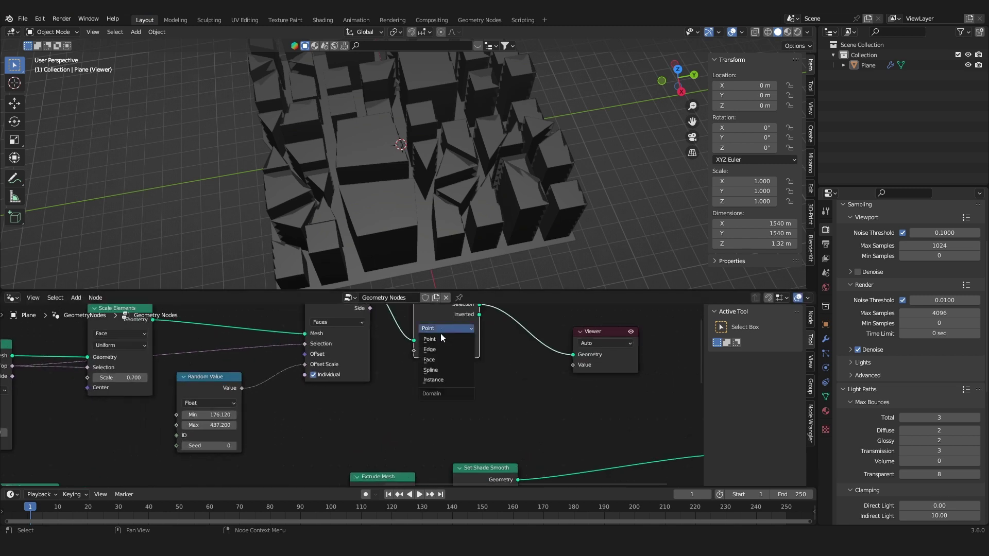
click(433, 357)
scroll(434, 357, down, 1)
middle_drag(102, 365, 178, 368)
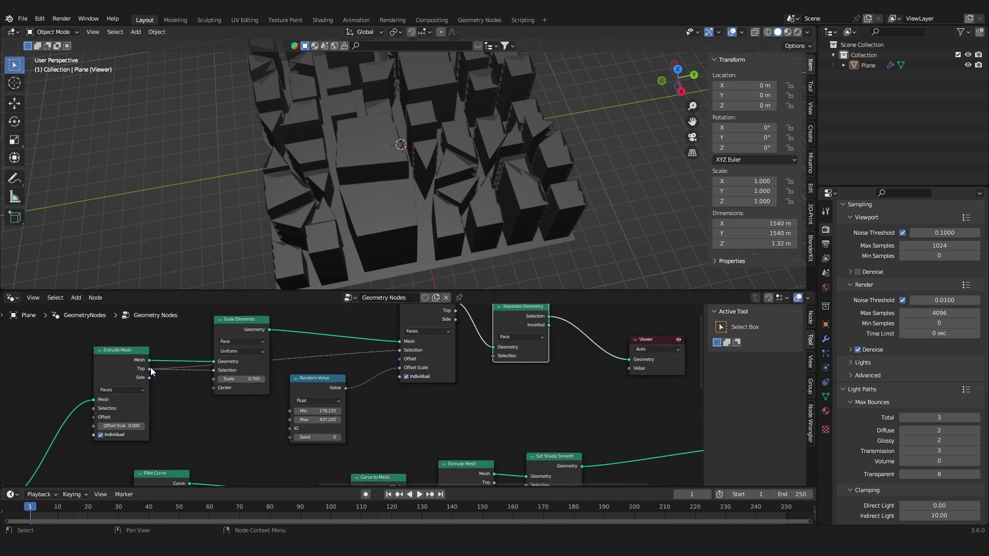
drag(149, 369, 493, 355)
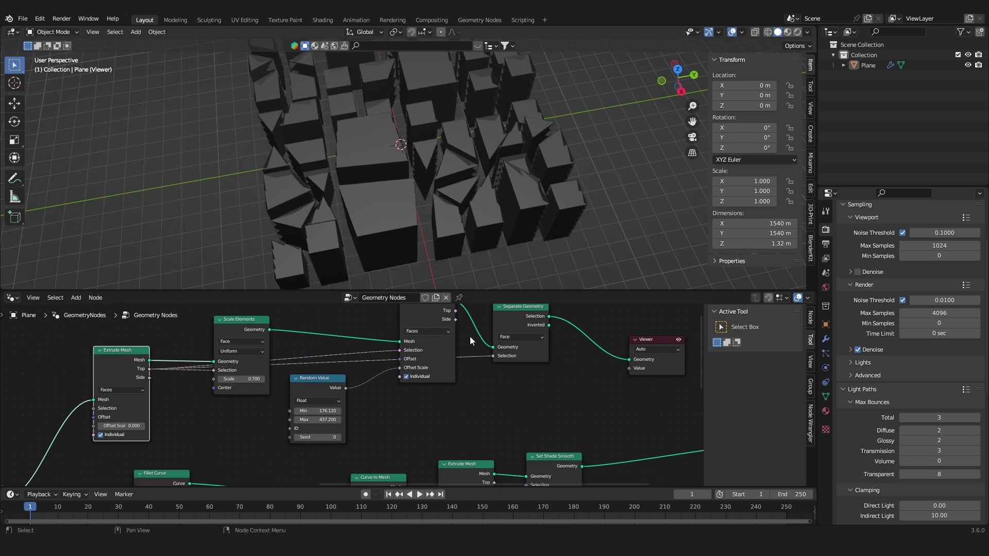
middle_drag(449, 202, 404, 172)
scroll(512, 414, down, 2)
middle_drag(512, 414, 446, 407)
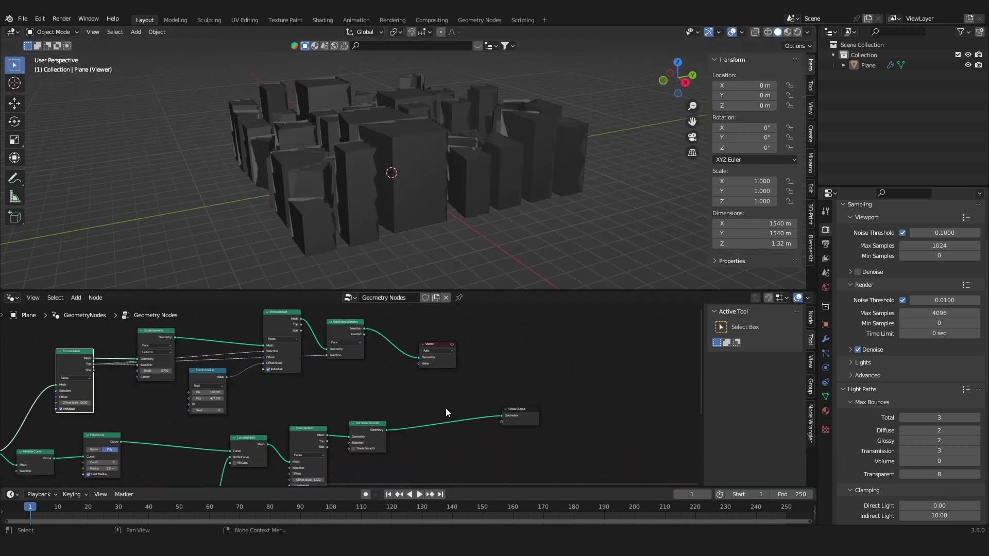
Step: Preview the Set Shade Smooth output of the road branch in the Viewer and delete the Viewer node
ctrl+shift+click(364, 432)
scroll(396, 347, up, 1)
drag(396, 347, 508, 353)
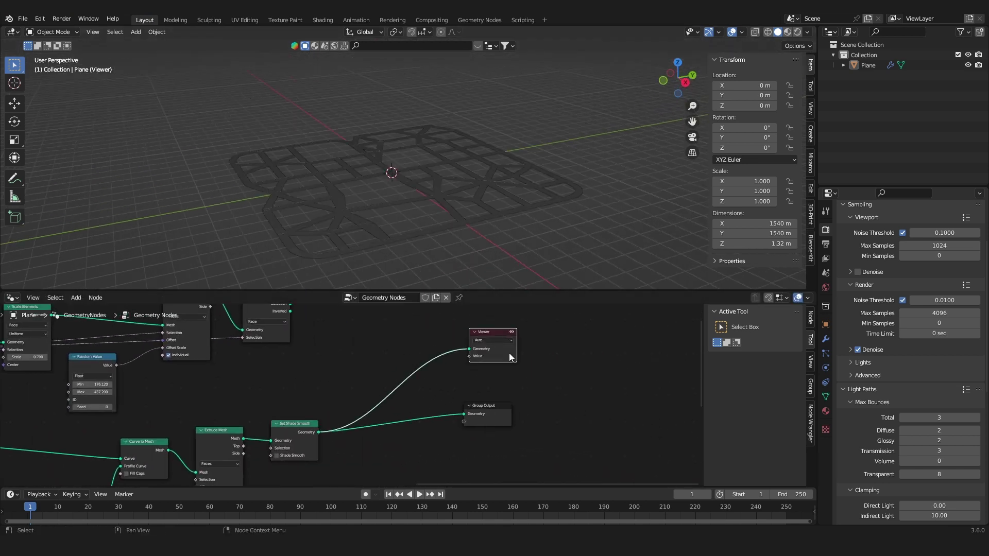
key(x)
Step: Insert a Join Geometry node between Set Shade Smooth and Group Output
key(shift+a)
click(391, 328)
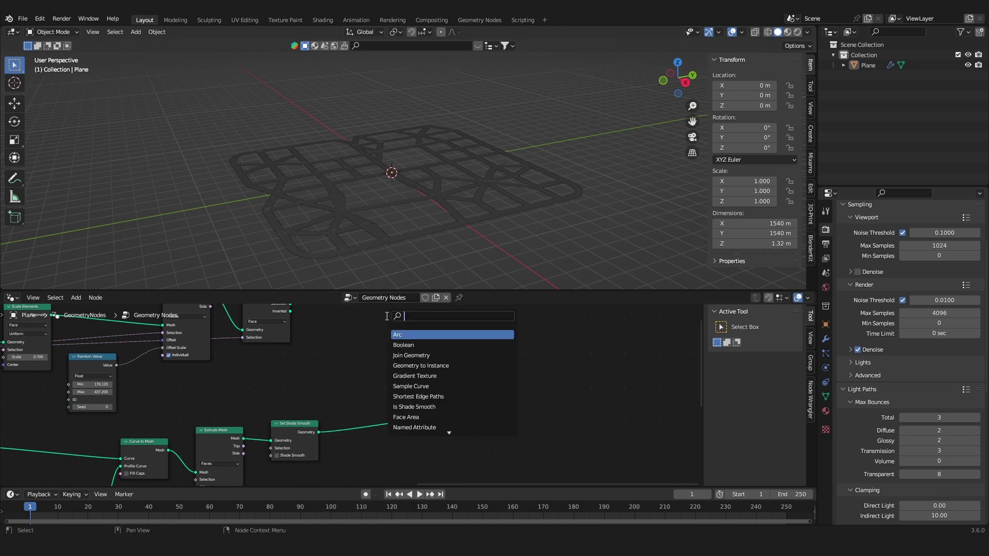
text(join)
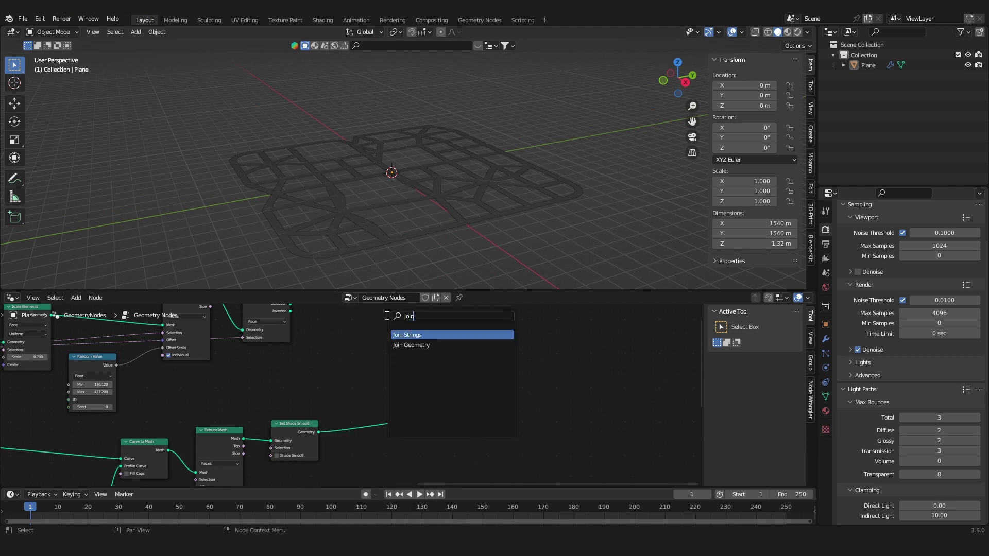
key(Down)
key(Return)
click(380, 396)
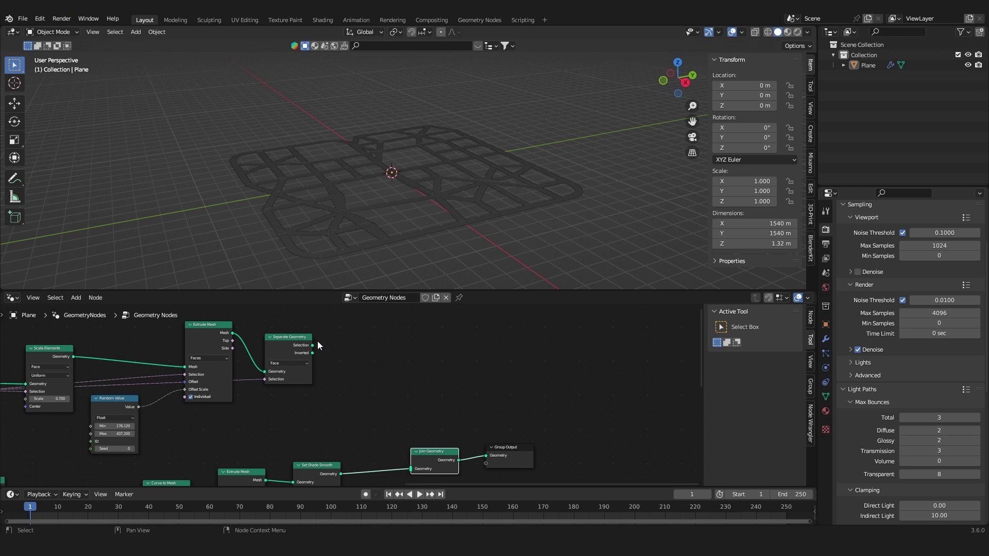
Step: Connect Separate Geometry's Selection output to Join Geometry to combine the buildings with the roads
drag(313, 346, 411, 444)
middle_drag(438, 273, 484, 232)
scroll(174, 378, down, 2)
middle_drag(404, 154, 351, 203)
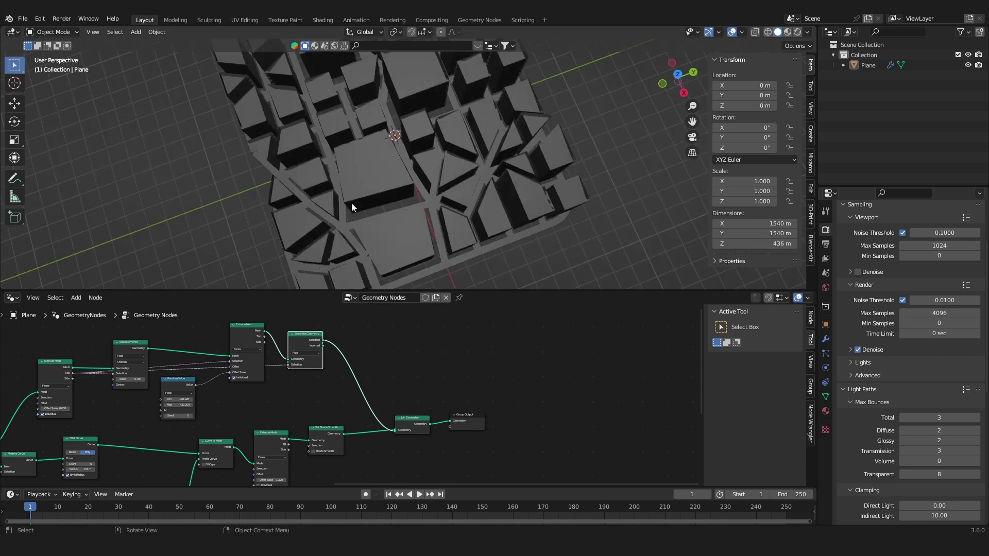
Step: Move the whole group of building nodes farther away from the road nodes
middle_drag(189, 338, 430, 369)
drag(243, 325, 571, 397)
middle_drag(570, 398, 536, 417)
key(g)
click(517, 351)
scroll(355, 401, up, 3)
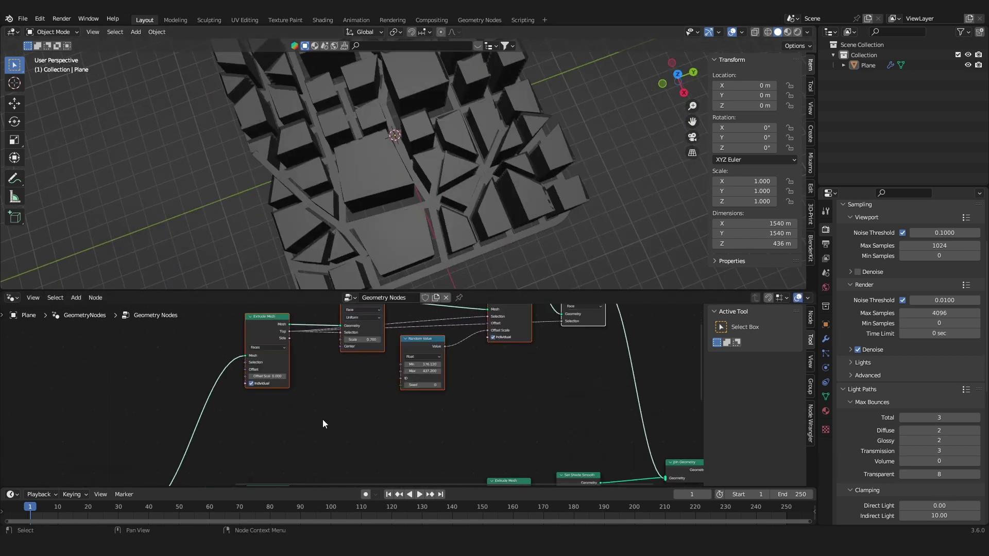
Step: Insert a Subdivide Mesh node ahead of the first block Extrude Mesh and set its Level to 2
middle_drag(197, 360, 376, 360)
key(shift+a)
text(su)
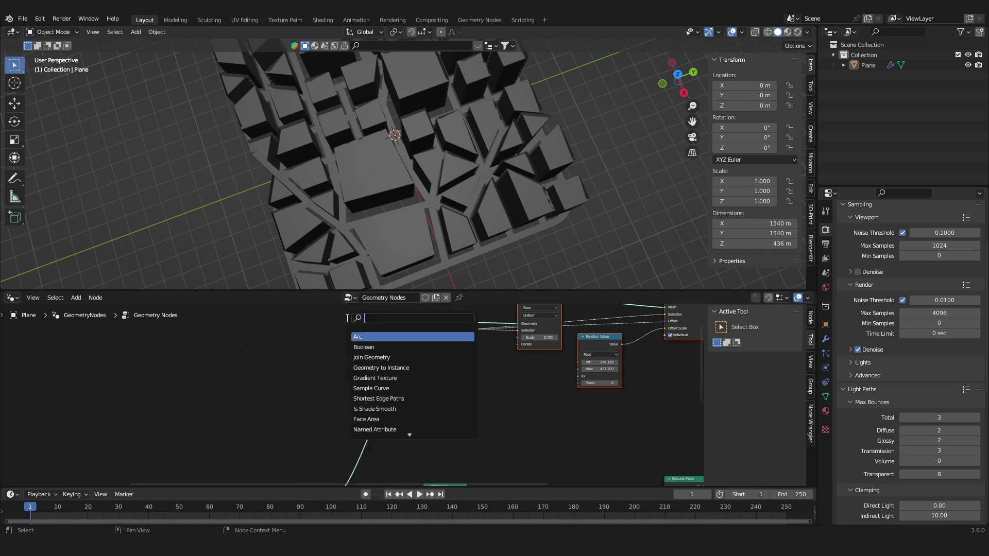
text(b)
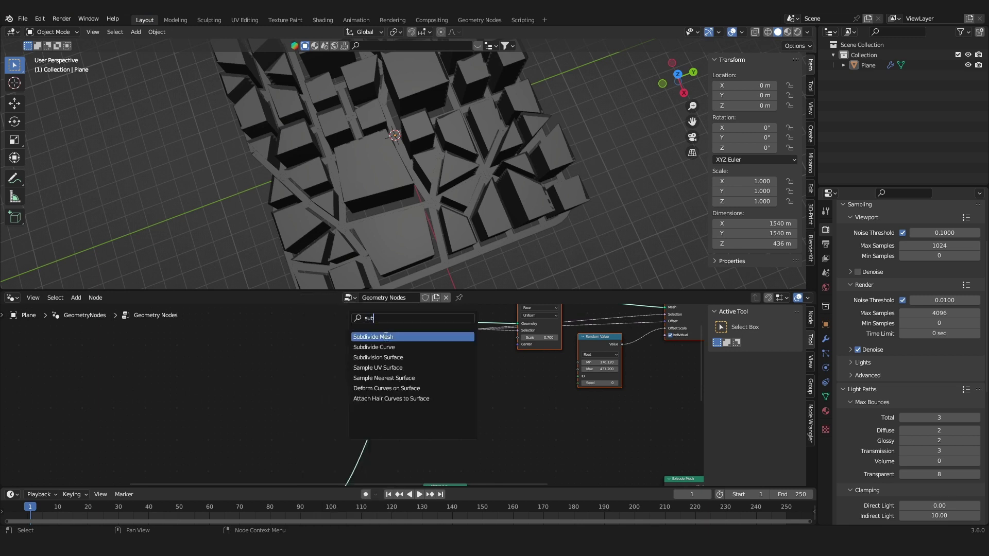
click(383, 337)
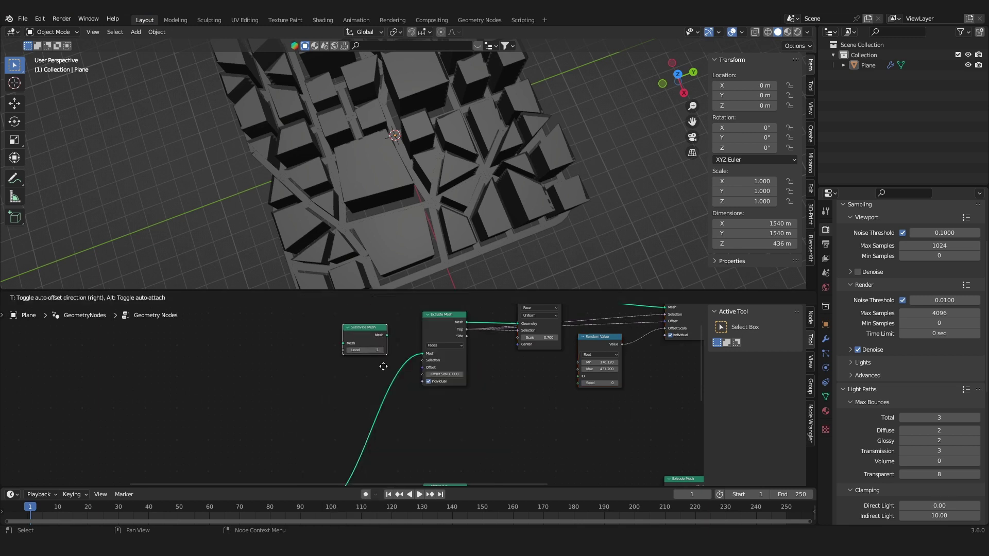
click(409, 406)
middle_drag(433, 231, 411, 316)
click(394, 407)
scroll(382, 388, up, 1)
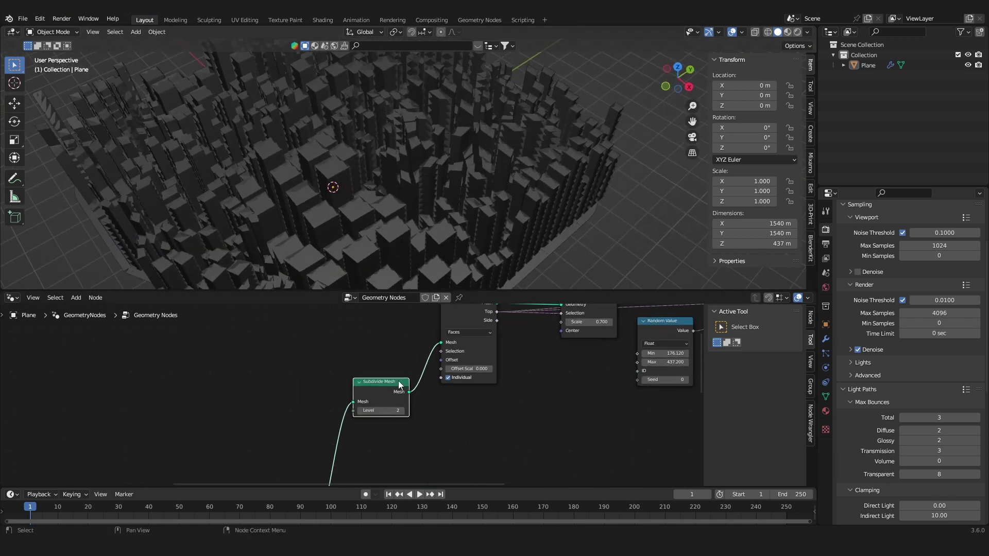
scroll(400, 386, down, 2)
middle_drag(397, 286, 384, 308)
shift+middle_drag(371, 237, 399, 211)
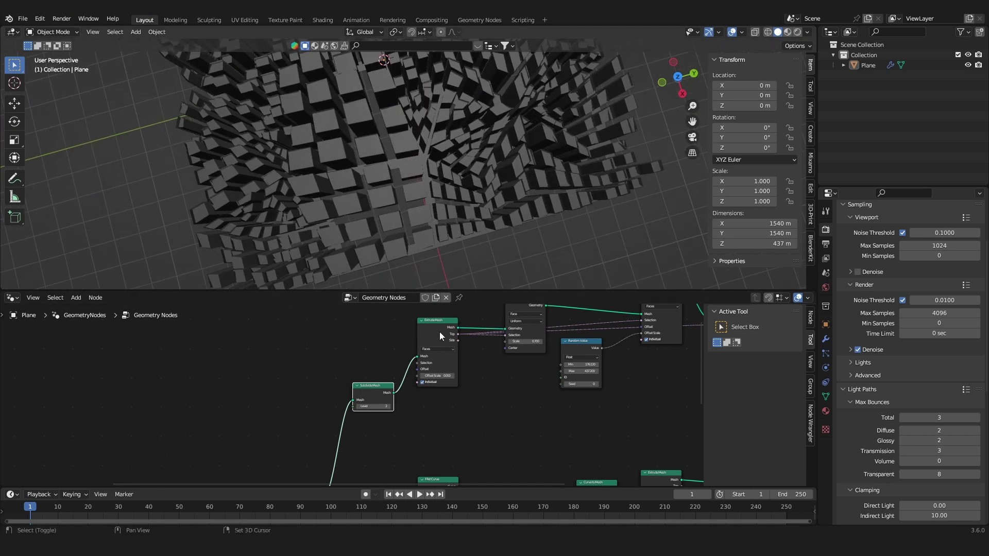
Step: Try a duplicate Subdivide Mesh between Scale Elements and the second Extrude Mesh, dissolving the original Subdivide Mesh
middle_drag(443, 363, 359, 400)
scroll(401, 398, up, 1)
middle_drag(382, 279, 381, 264)
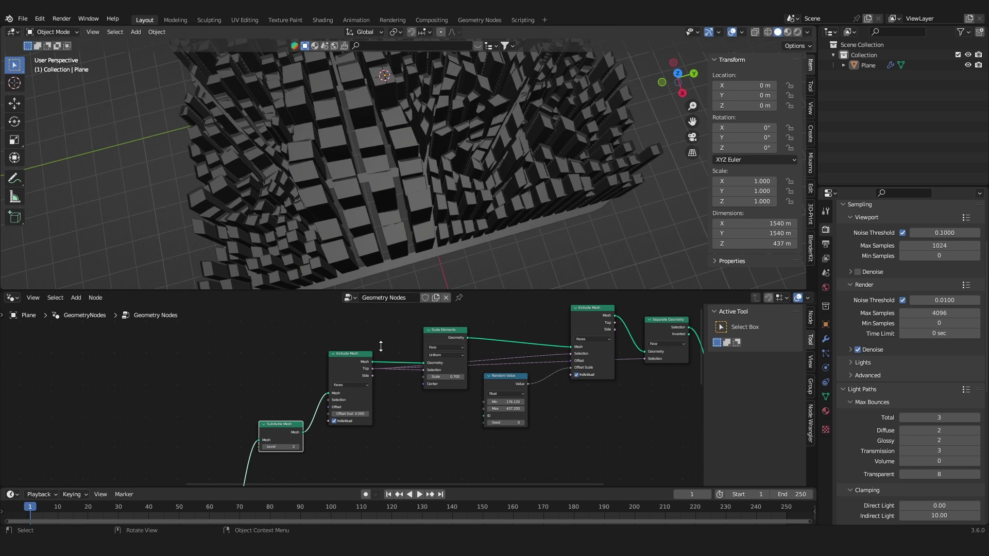
key(shift+d)
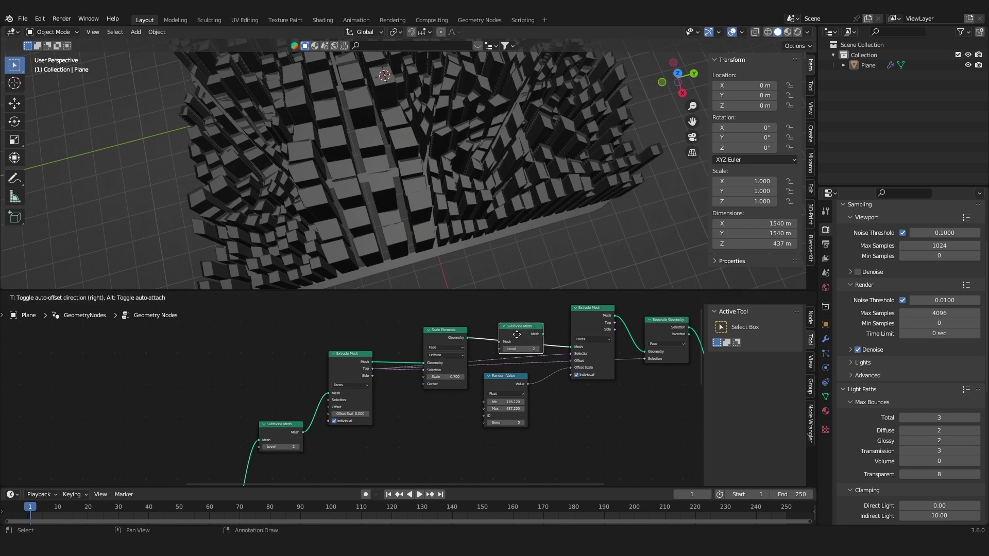
click(517, 332)
click(282, 428)
key(ctrl+x)
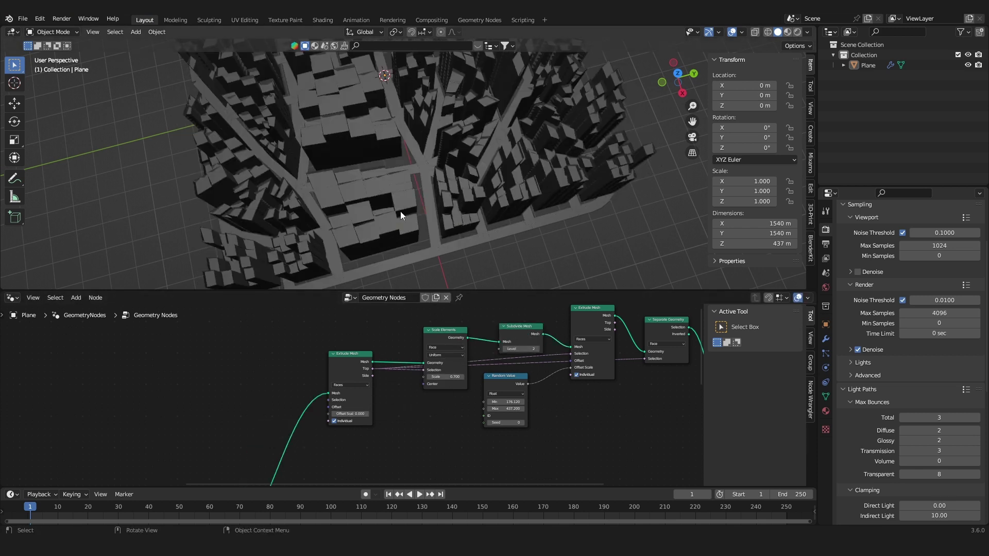
middle_drag(400, 212, 466, 224)
scroll(440, 188, up, 5)
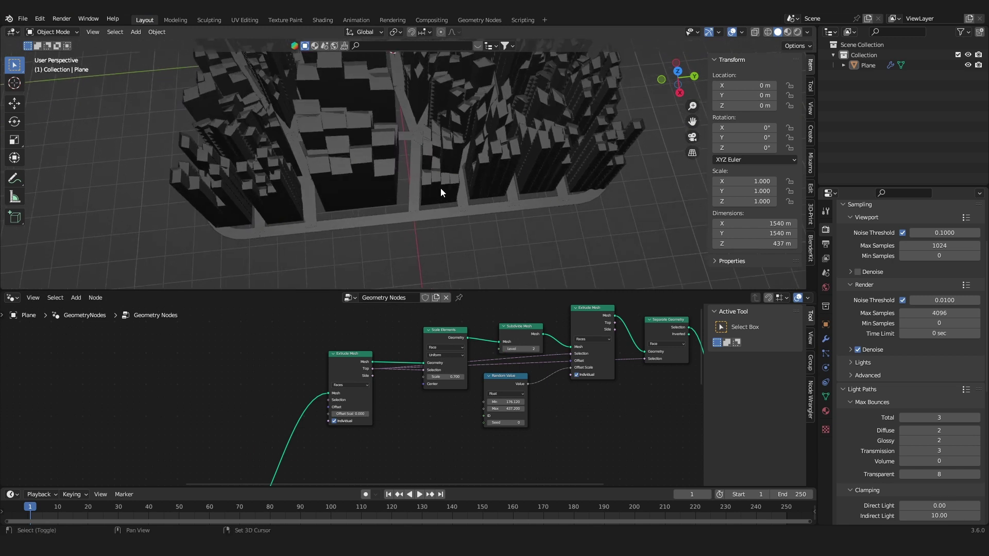
middle_drag(380, 166, 415, 163)
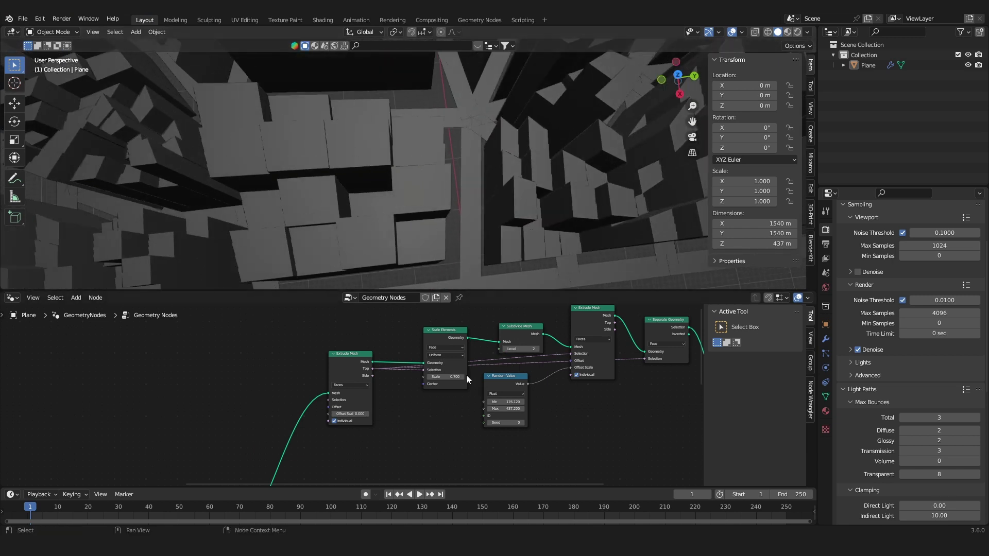
Step: Duplicate Subdivide Mesh back into the link before the first block Extrude Mesh and dissolve the one after Scale Elements
click(530, 335)
key(shift+d)
click(289, 445)
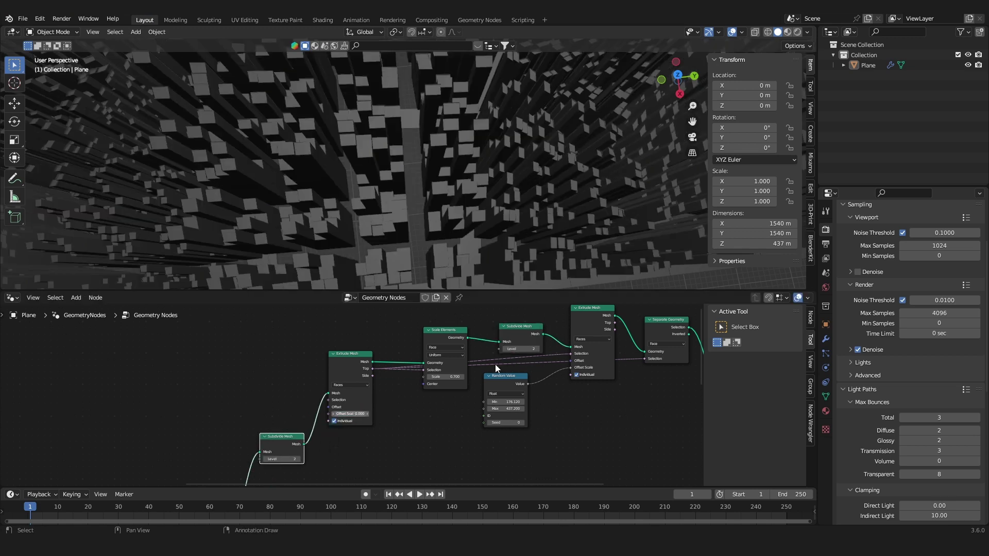
click(529, 329)
key(ctrl+x)
Step: Set the Subdivide Mesh node's Level to 1
middle_drag(443, 227, 403, 217)
middle_drag(295, 463, 349, 414)
scroll(342, 412, up, 4)
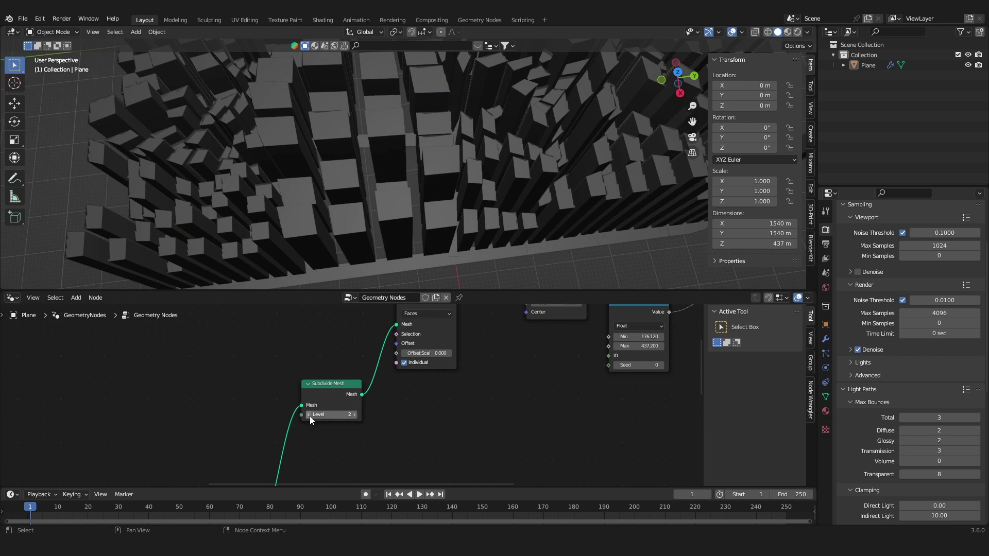
click(313, 415)
text(1)
key(Return)
Step: Examine the subdivided buildings and the roads between them from several angles and distances
scroll(427, 201, down, 5)
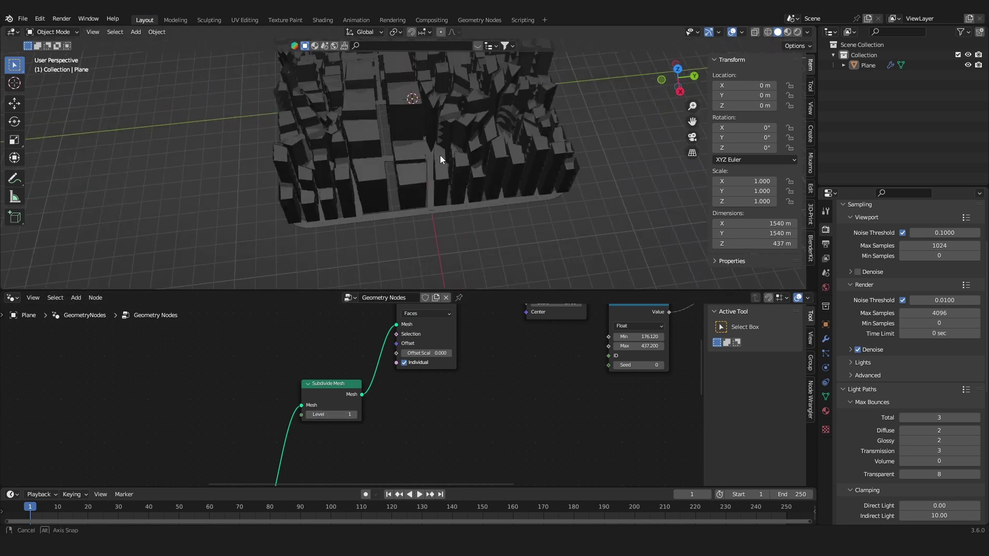
scroll(451, 233, up, 3)
shift+middle_drag(447, 128, 482, 120)
scroll(507, 187, down, 5)
scroll(496, 191, up, 5)
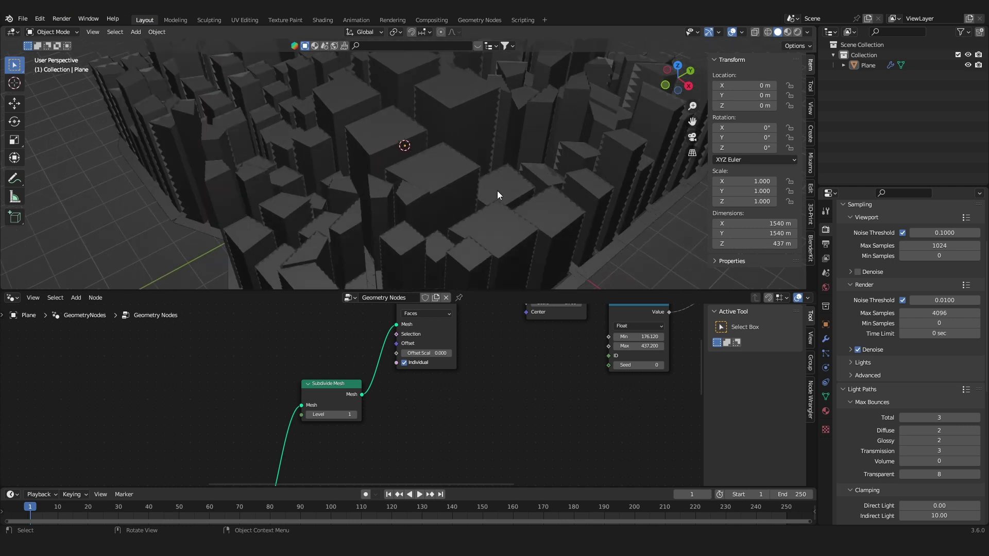
middle_drag(475, 215, 474, 232)
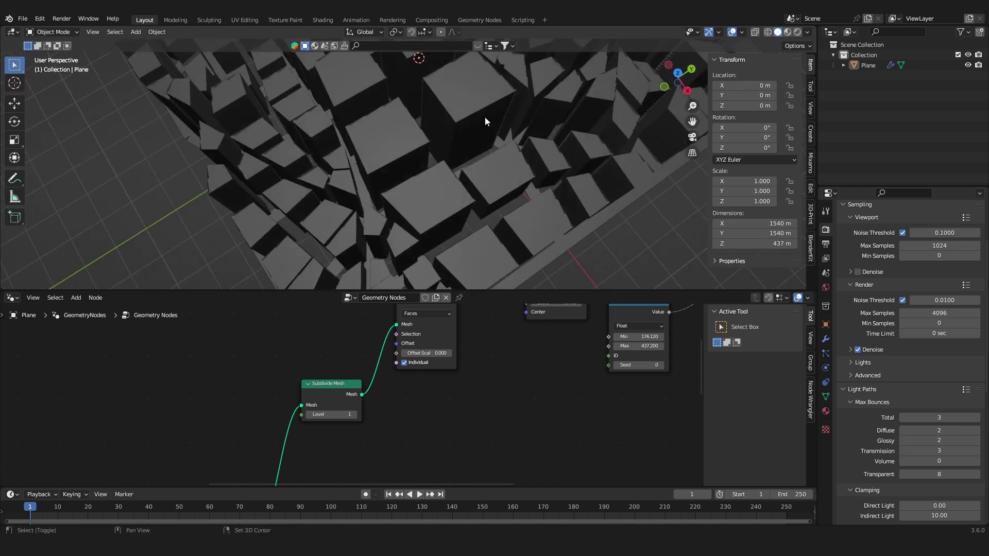
middle_drag(484, 117, 382, 133)
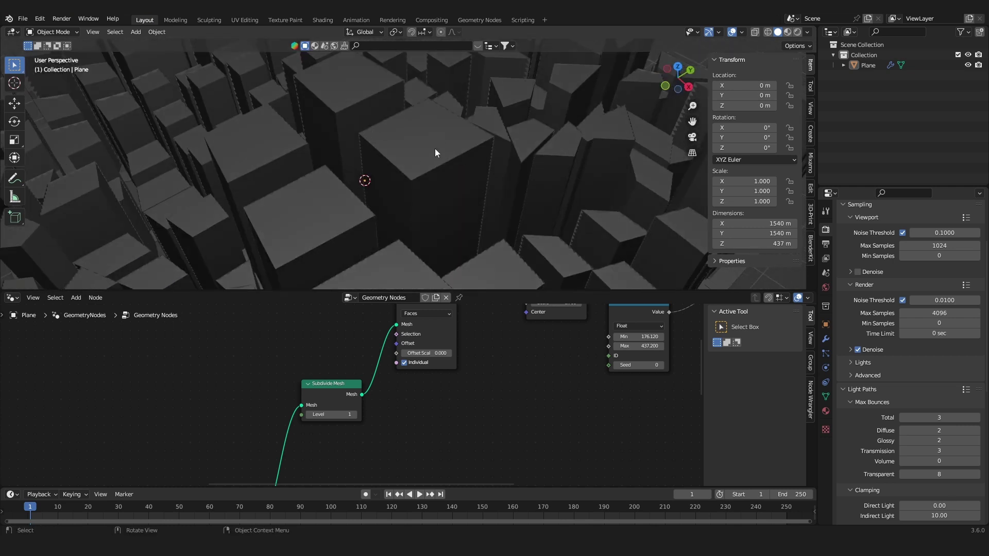
Step: Move the Join Geometry and Group Output nodes farther from Separate Geometry to make room
scroll(525, 380, down, 10)
middle_drag(525, 379, 330, 357)
scroll(550, 382, up, 4)
drag(519, 383, 421, 438)
key(g)
click(524, 424)
Step: Preview the Scale Elements output through a Viewer node and inspect its faces from above in wireframe shading
middle_drag(443, 328, 454, 379)
scroll(366, 381, up, 2)
middle_drag(247, 348, 306, 366)
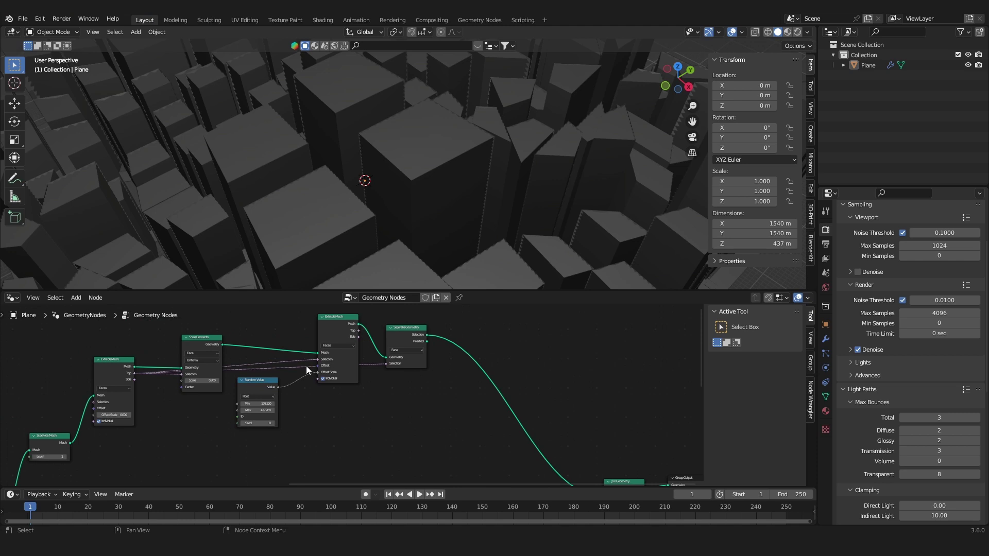
middle_drag(186, 402, 353, 416)
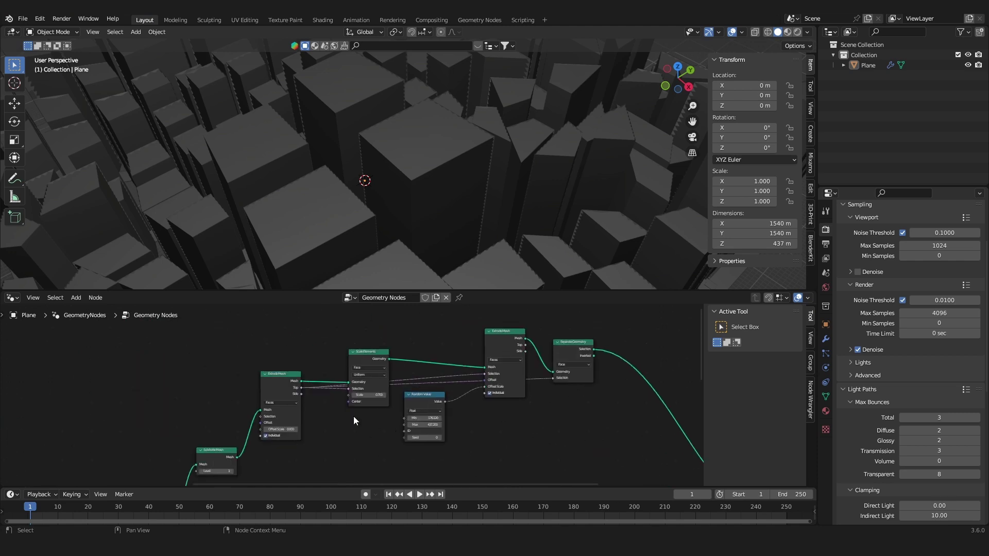
ctrl+shift+click(384, 354)
middle_drag(470, 143, 430, 269)
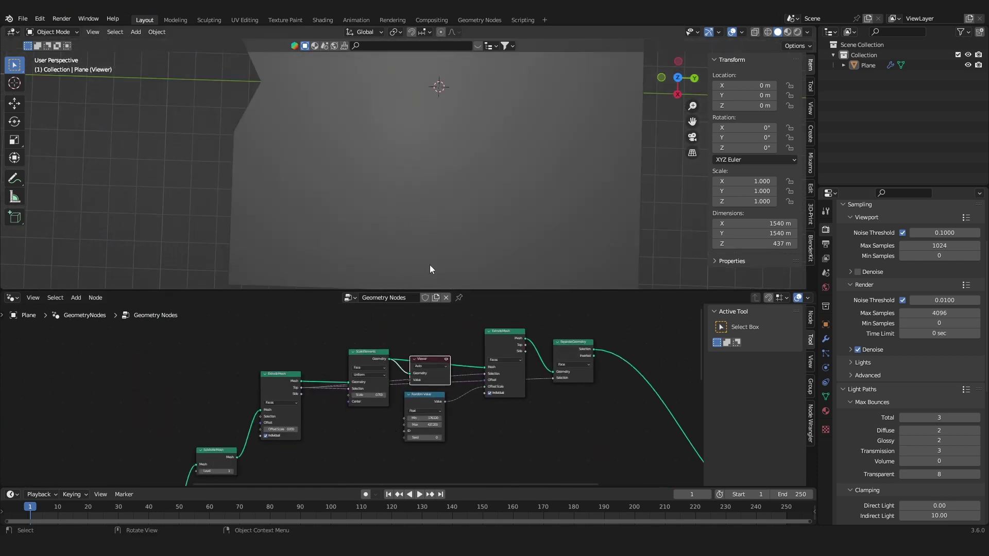
click(768, 32)
scroll(366, 380, up, 2)
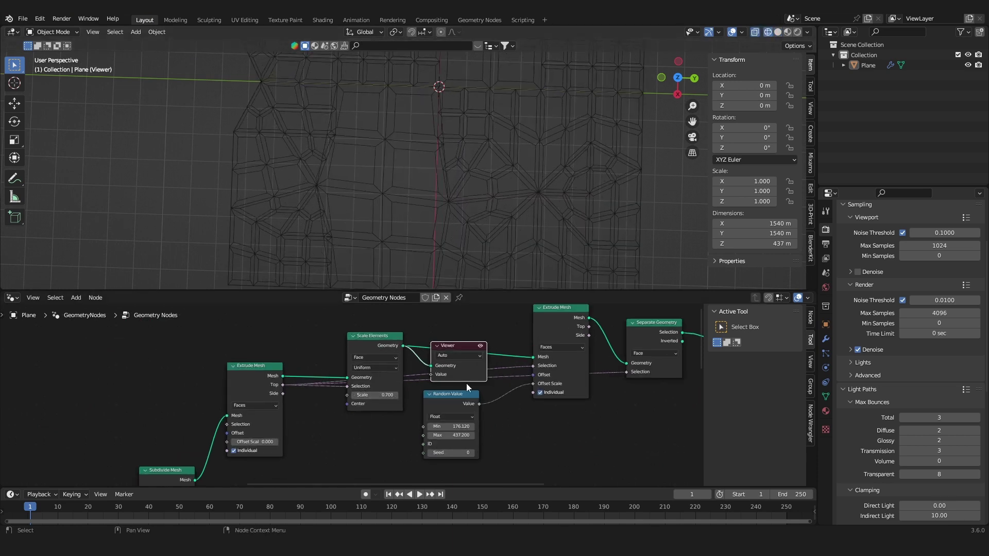
Step: Restore solid viewport shading and delete the Viewer node after Scale Elements
scroll(465, 383, down, 1)
click(778, 32)
scroll(463, 355, down, 2)
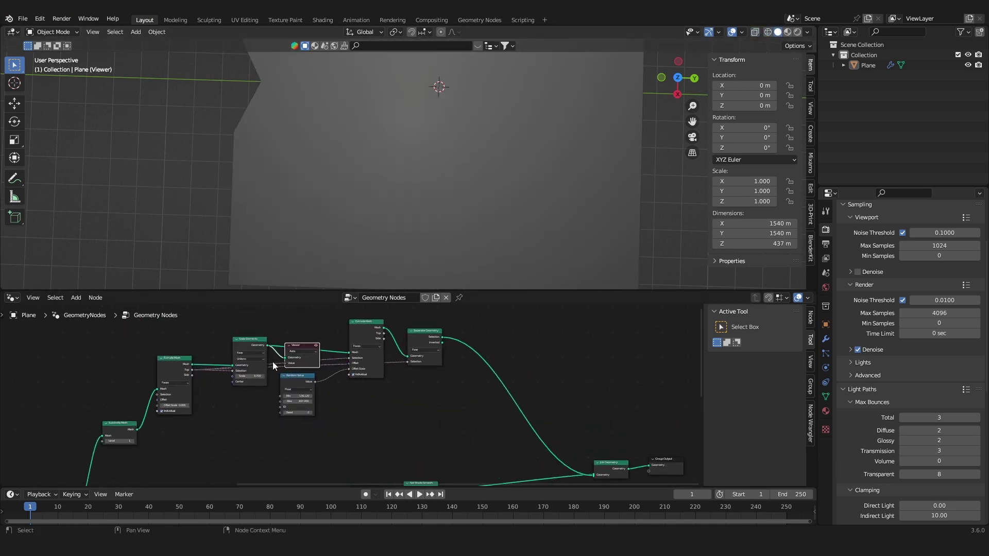
key(x)
Step: Duplicate the Extrude Mesh node that has zero offset and insert the copy between Separate Geometry and Join Geometry
scroll(309, 354, up, 2)
click(107, 355)
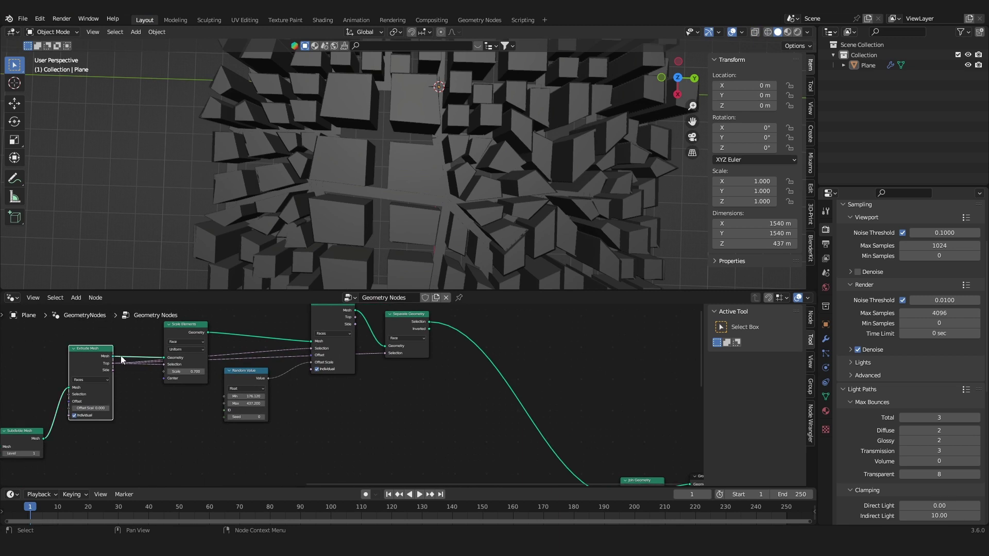
key(shift+d)
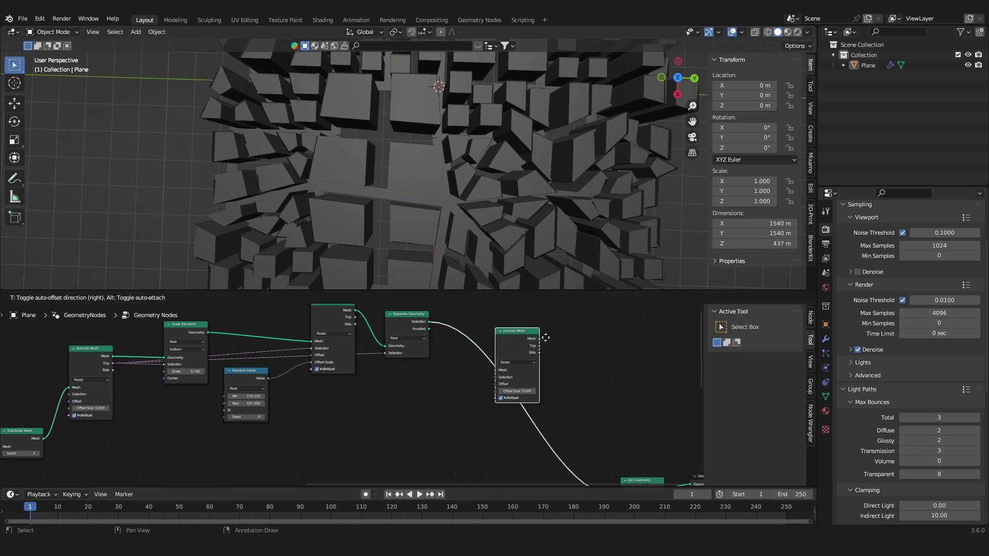
click(543, 338)
middle_drag(523, 373, 407, 368)
scroll(382, 352, up, 3)
middle_drag(352, 350, 382, 350)
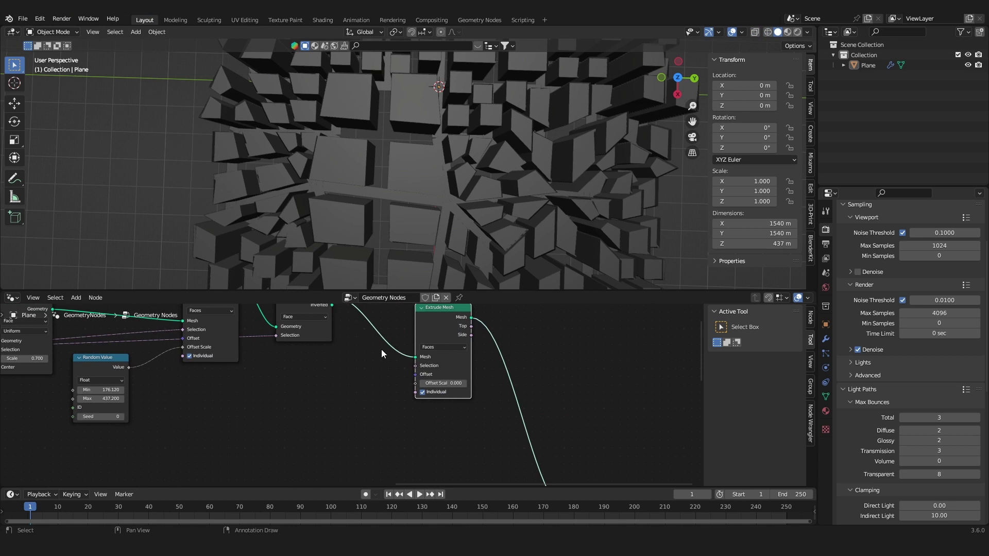
scroll(469, 350, up, 1)
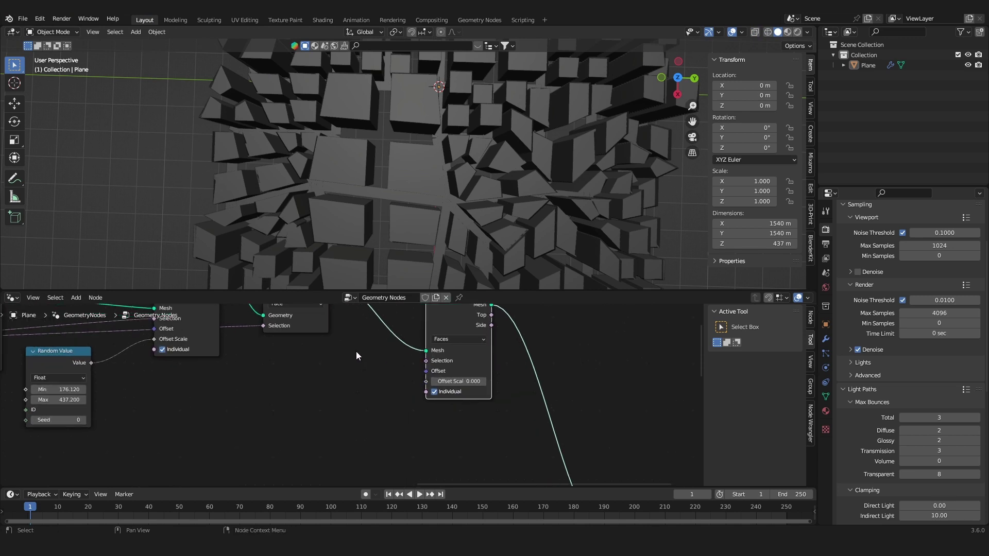
key(shift+a)
click(336, 313)
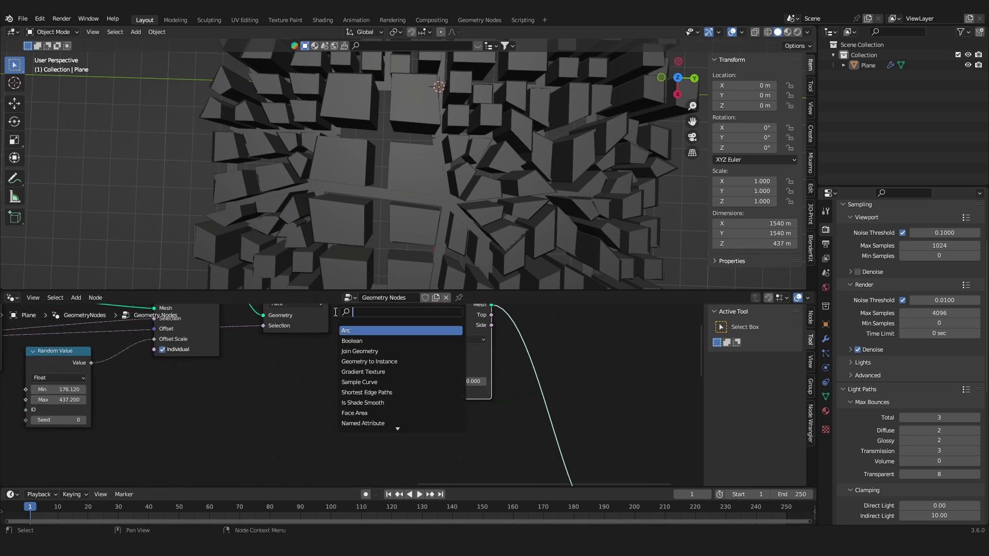
key(Escape)
Step: Add a Normal input node beside the duplicated Extrude Mesh node
middle_drag(391, 216, 404, 156)
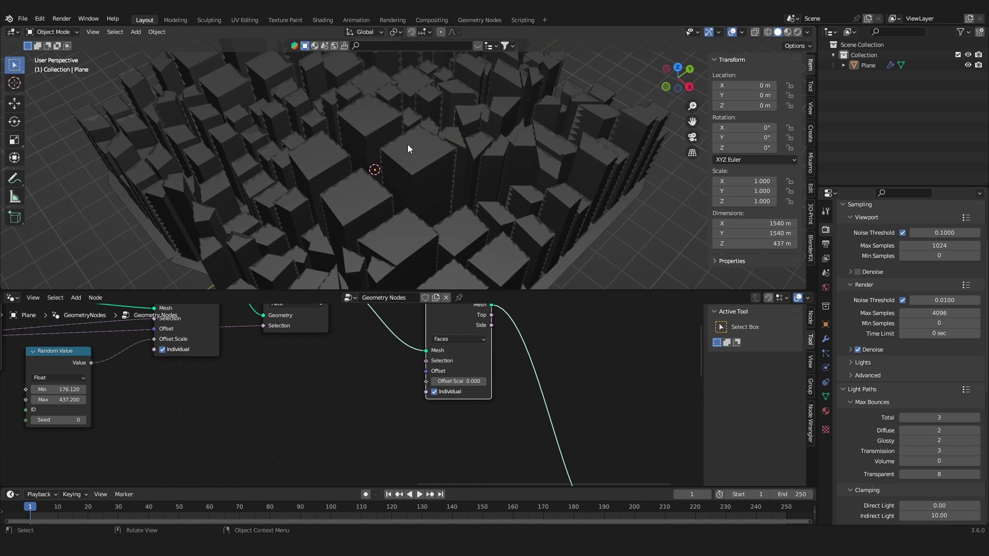
key(shift+a)
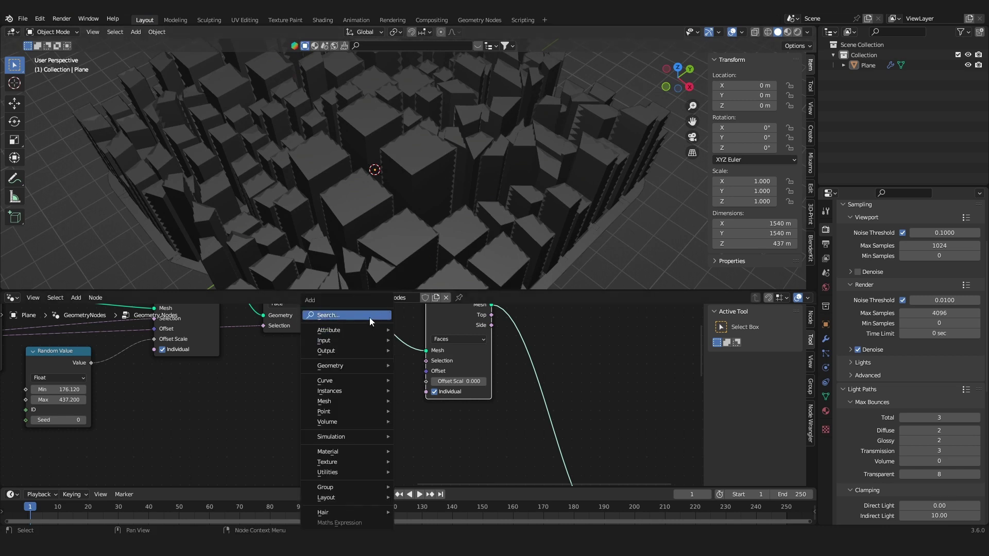
click(369, 317)
text(normal)
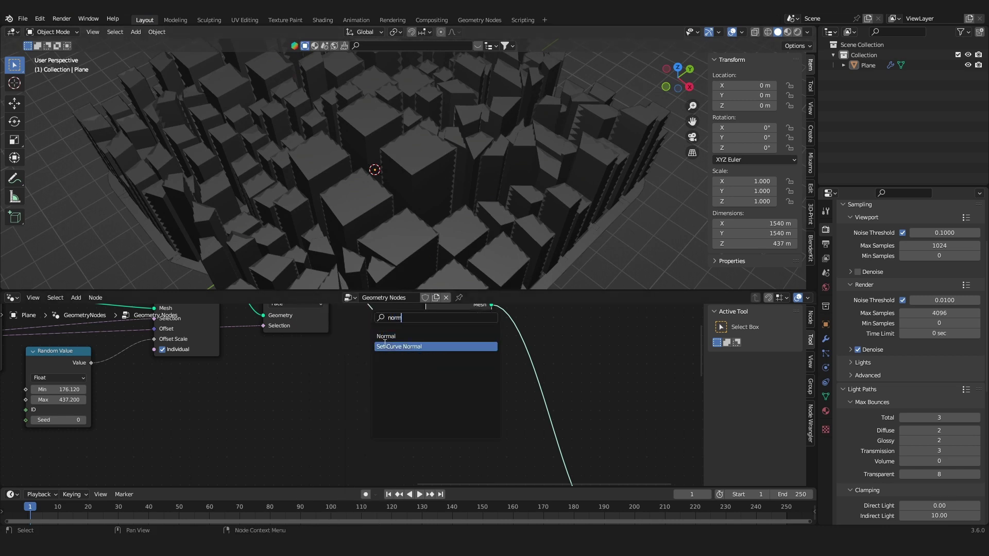
key(Return)
scroll(401, 409, down, 1)
middle_drag(413, 400, 406, 362)
Step: Attach a Viewer to the duplicated Extrude Mesh and move the Normal node away from it to make room
ctrl+shift+click(447, 343)
scroll(402, 365, down, 1)
scroll(368, 383, up, 3)
drag(360, 372, 249, 386)
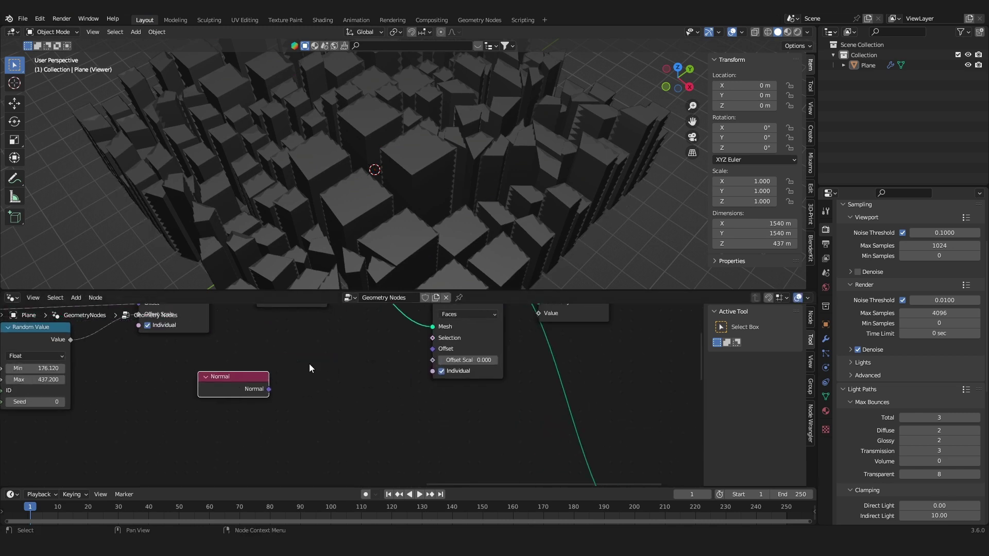
Step: Add a Separate XYZ node between Normal and the duplicated Extrude Mesh, and feed Normal into its Vector
key(shift+a)
click(345, 315)
text(xyz)
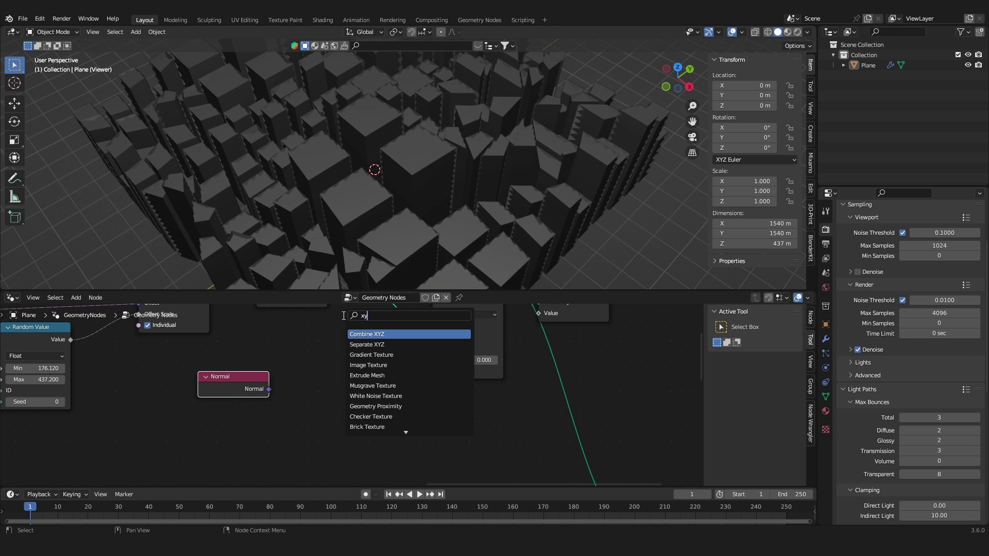
click(370, 344)
click(353, 371)
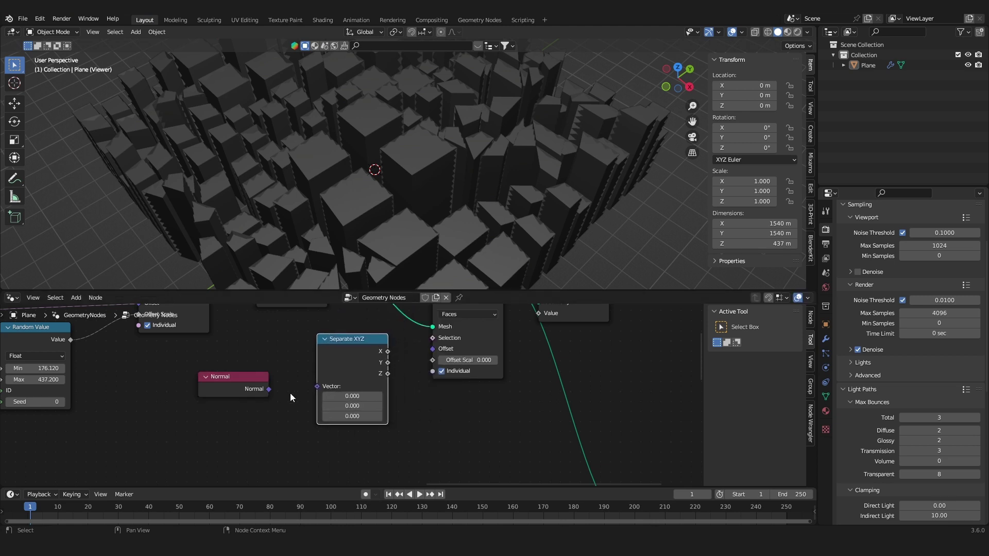
drag(269, 389, 317, 386)
Step: Preview the X and Z outputs of Separate XYZ through the Viewer and inspect which building faces they pick out
drag(387, 373, 432, 360)
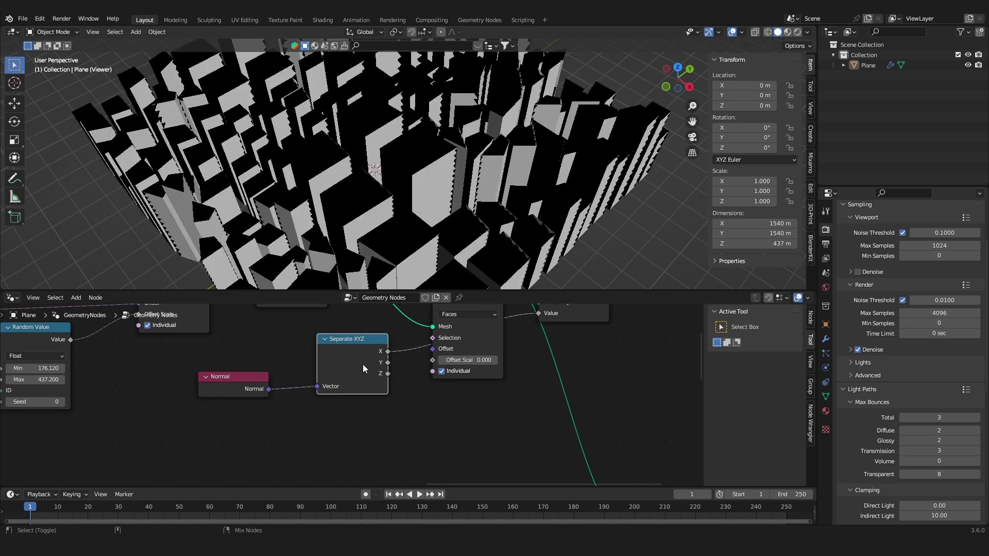
middle_drag(439, 231, 401, 237)
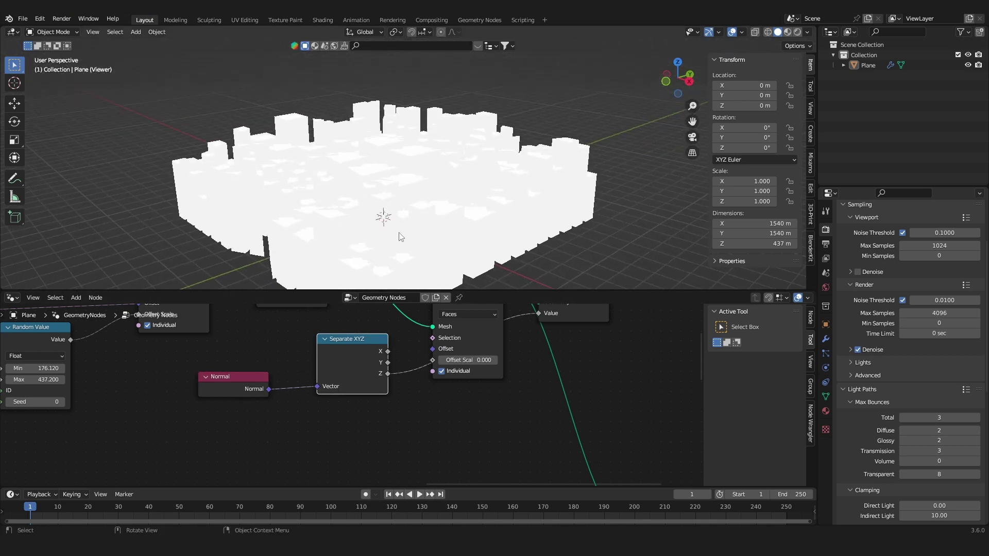
scroll(408, 184, up, 4)
scroll(360, 365, down, 1)
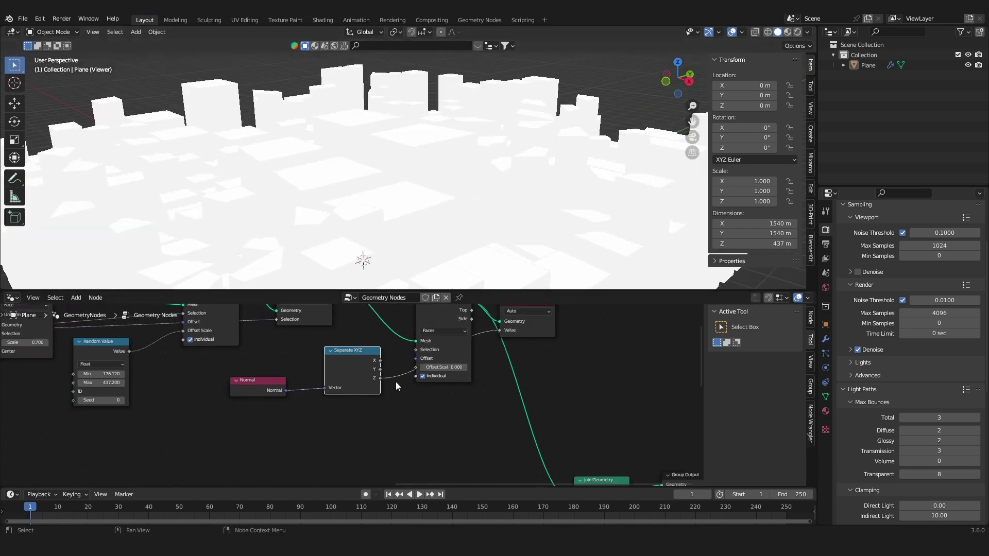
shift+scroll(510, 355, up, 1)
Step: Delete the Viewer node and connect the Z output of Separate XYZ to the duplicated Extrude Mesh's Selection
click(506, 342)
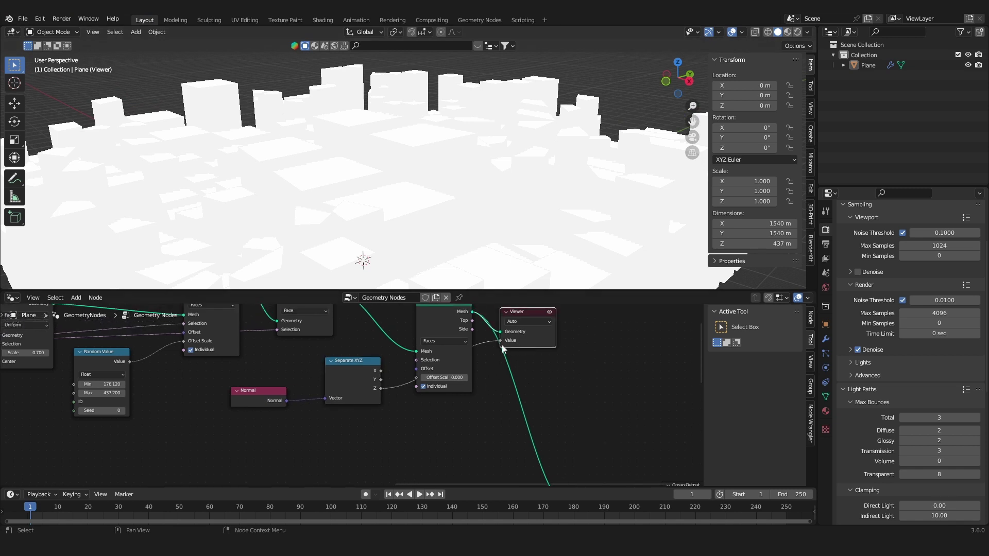
key(x)
drag(381, 388, 413, 362)
scroll(506, 396, down, 1)
Step: Duplicate the Scale Elements node and insert the copy directly after the duplicated Extrude Mesh
key(shift+a)
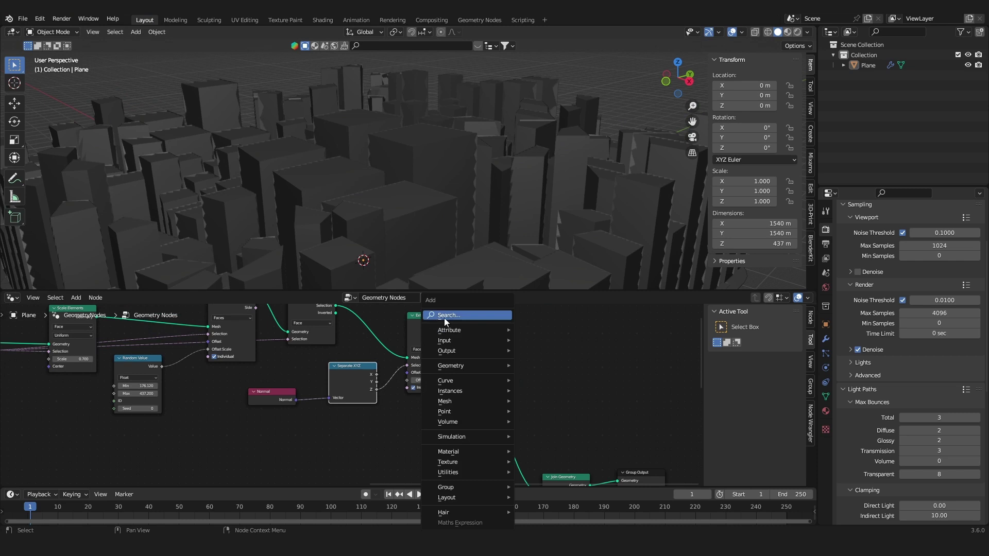
scroll(368, 351, down, 1)
scroll(367, 351, up, 1)
middle_drag(143, 361, 283, 355)
click(277, 330)
key(shift+d)
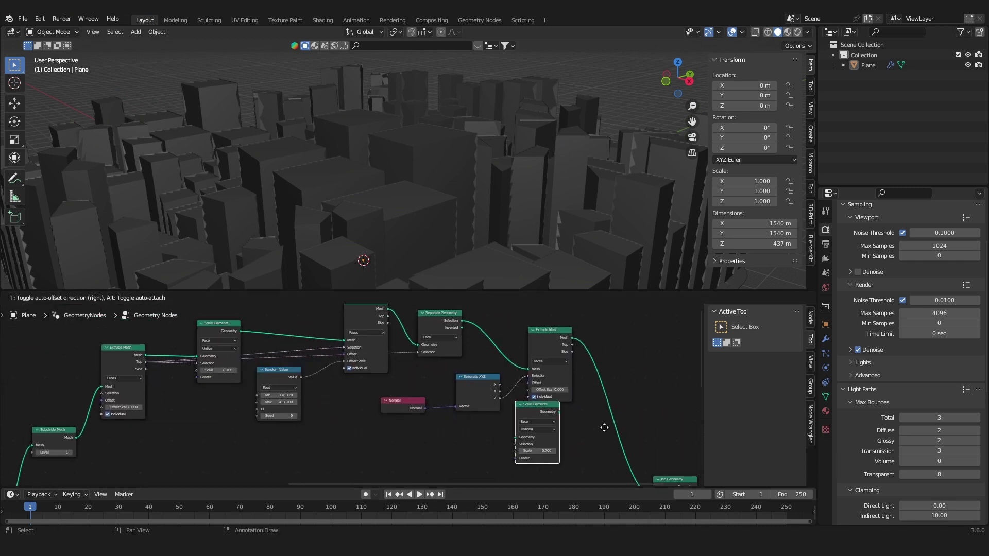
click(652, 383)
scroll(390, 357, up, 4)
middle_drag(575, 377, 382, 390)
scroll(390, 357, up, 2)
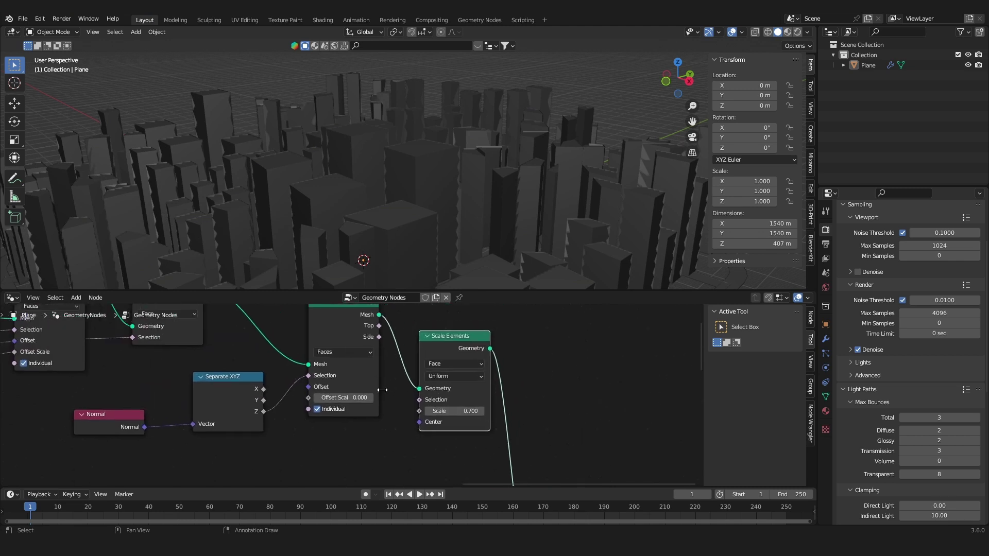
Step: Reposition the new Scale Elements node and connect the preceding Extrude Mesh's Top output to its Selection
drag(448, 351, 455, 330)
middle_drag(402, 359, 405, 393)
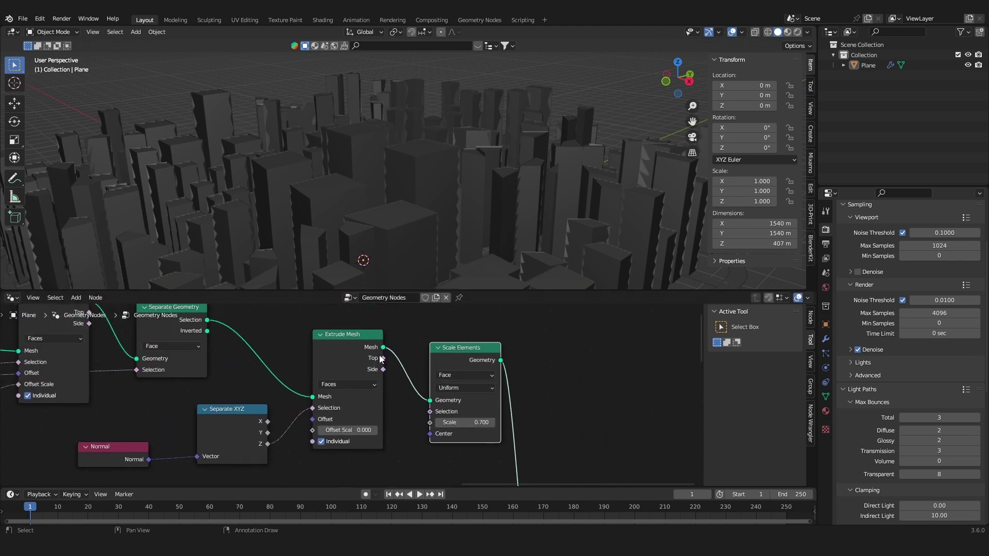
drag(381, 359, 387, 391)
drag(397, 427, 431, 411)
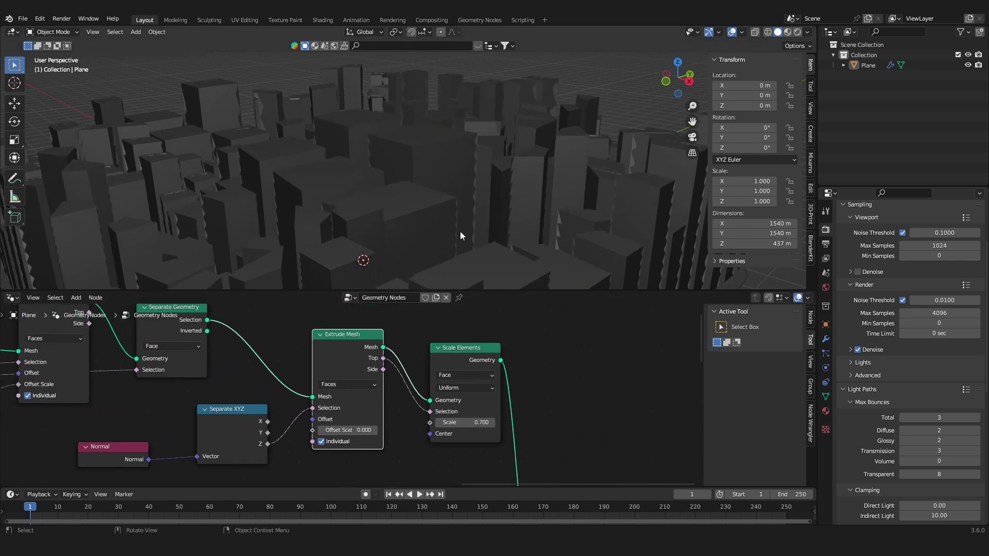
Step: Set the new Scale Elements scale to 0.800 while checking the roof insets in wireframe, and restore solid shading
middle_drag(460, 230, 505, 211)
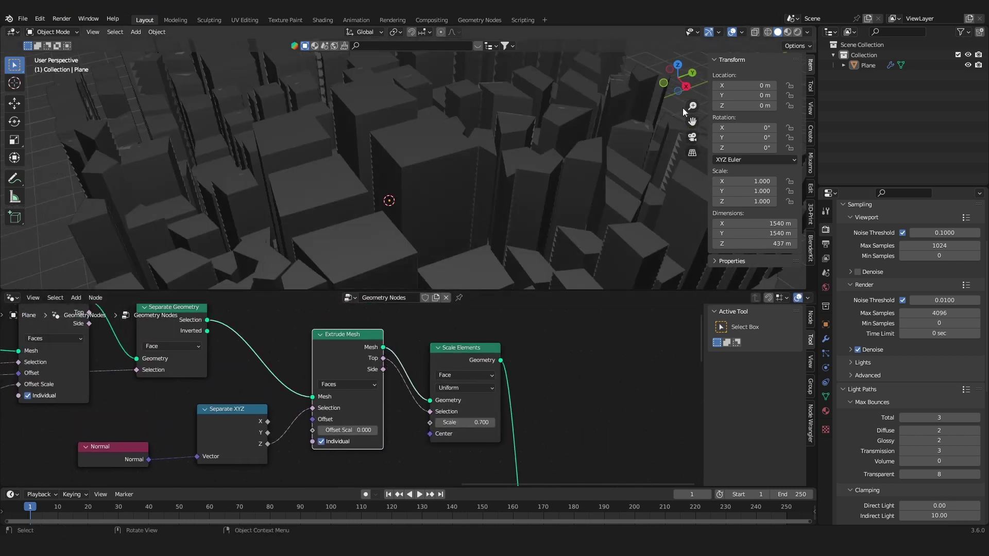
click(769, 30)
scroll(477, 190, up, 5)
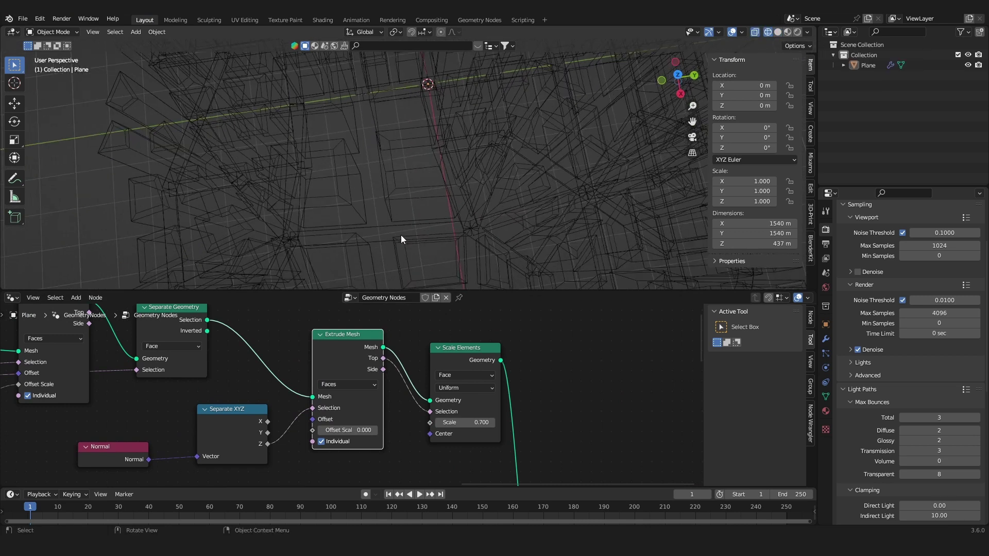
mouse_move(511, 193)
middle_down()
mouse_move(477, 159)
mouse_move(476, 184)
middle_up()
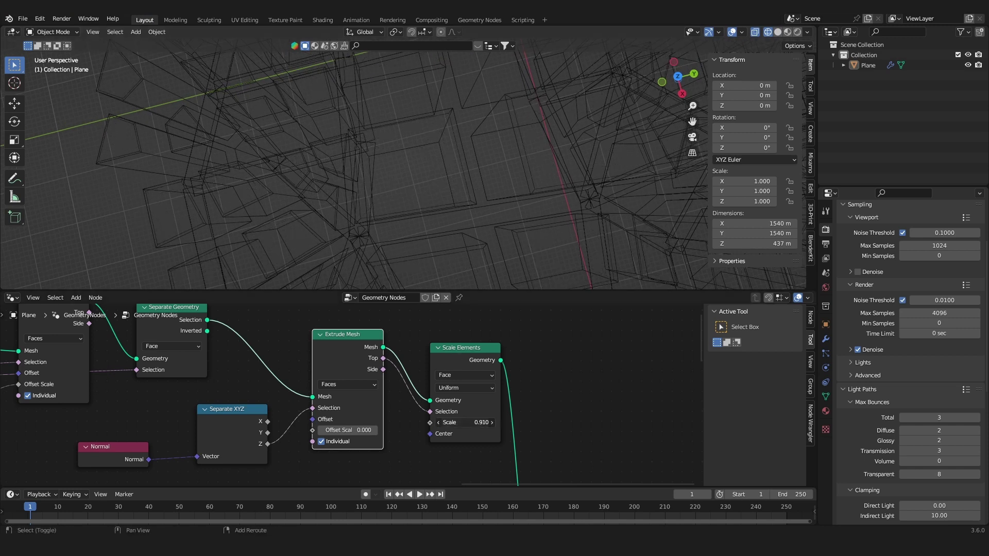
drag(463, 422, 484, 422)
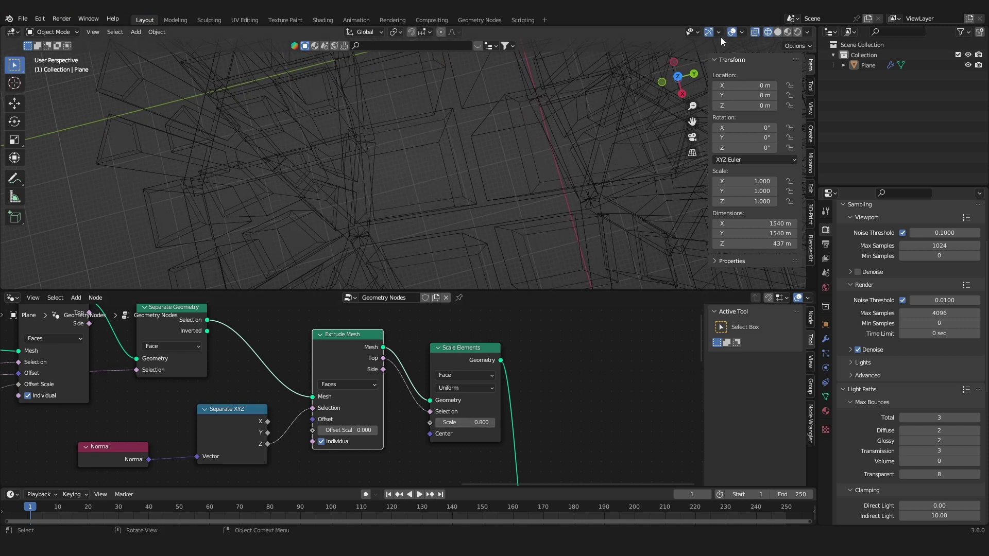
click(777, 34)
Step: Place another Extrude Mesh copy after the new Scale Elements and drive its Selection with the preceding Extrude Mesh's Top output
scroll(419, 369, down, 3)
middle_drag(360, 372, 300, 332)
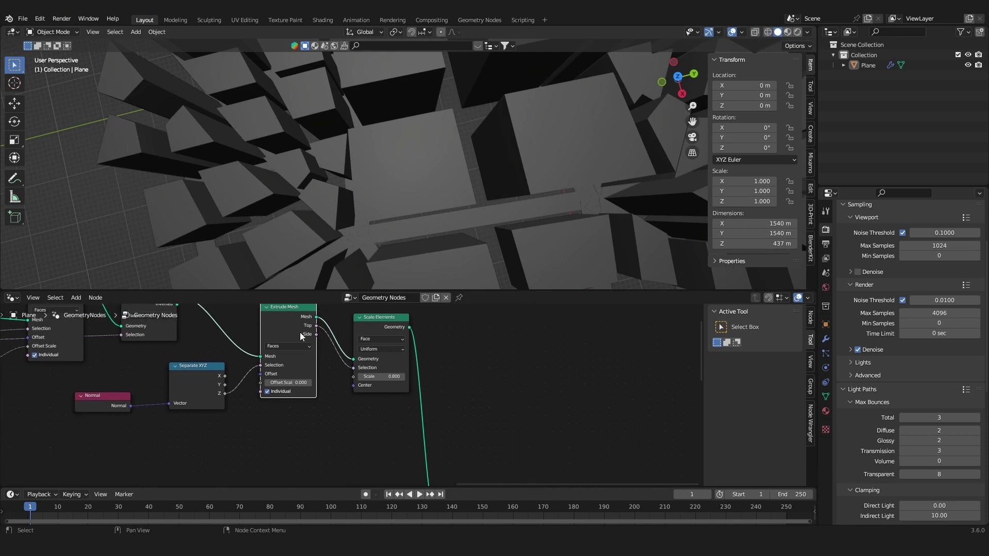
key(shift+d)
click(464, 382)
drag(449, 365, 443, 366)
scroll(371, 355, up, 3)
drag(308, 309, 466, 421)
Step: Try recessing the roofs with Offset Scale values of -10.060 and -13.220 on the last Extrude Mesh
middle_drag(481, 388, 452, 357)
scroll(454, 360, up, 1)
drag(483, 408, 443, 408)
middle_drag(478, 207, 488, 134)
scroll(493, 177, up, 5)
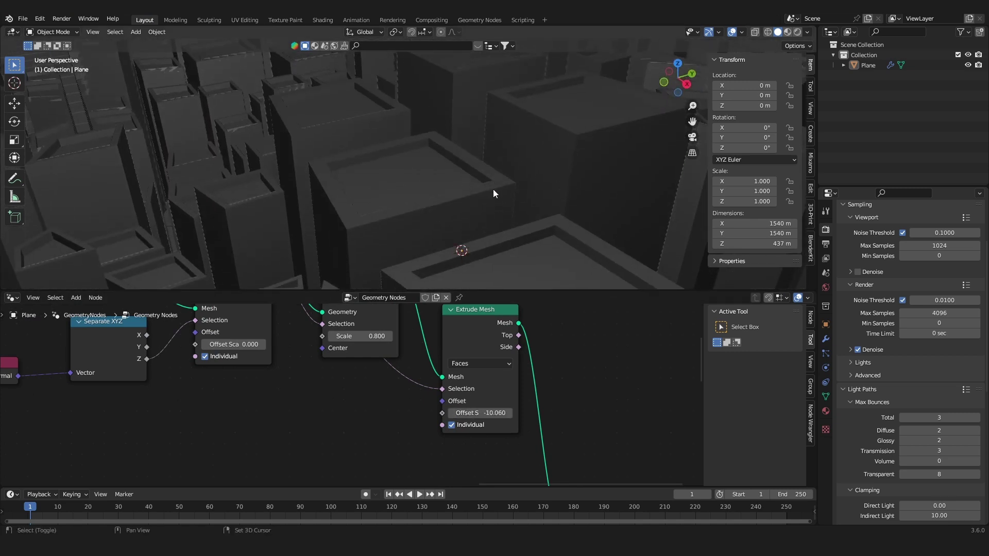
drag(482, 412, 451, 413)
scroll(434, 163, down, 7)
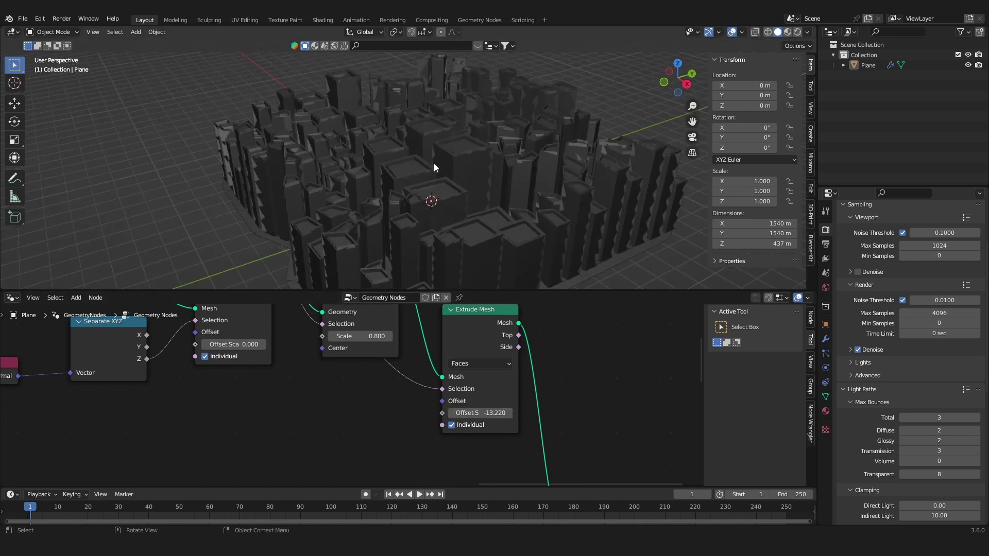
shift+middle_drag(467, 165, 448, 153)
scroll(445, 156, up, 4)
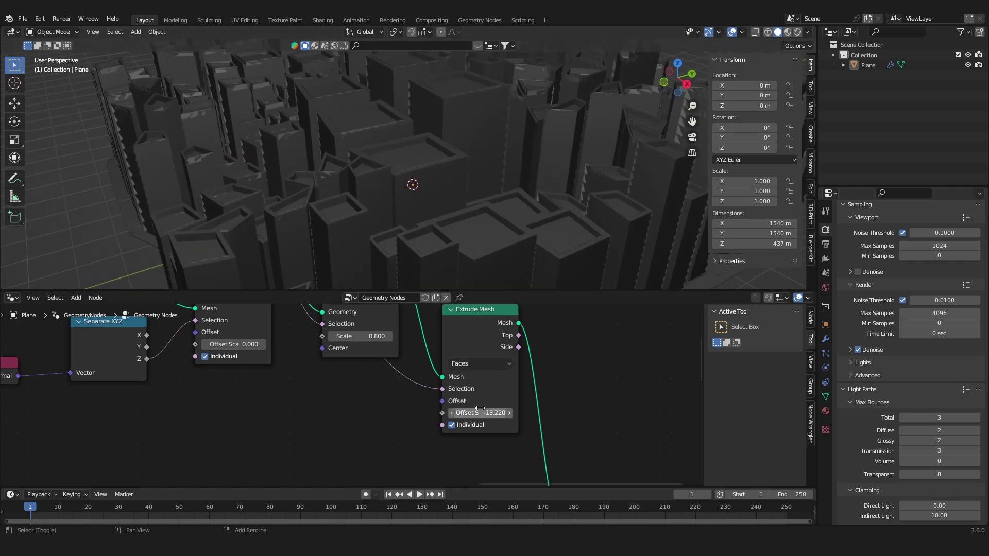
Step: Set the last Extrude Mesh's Offset Scale to -8.070 and save the file
drag(481, 412, 510, 413)
scroll(450, 162, down, 4)
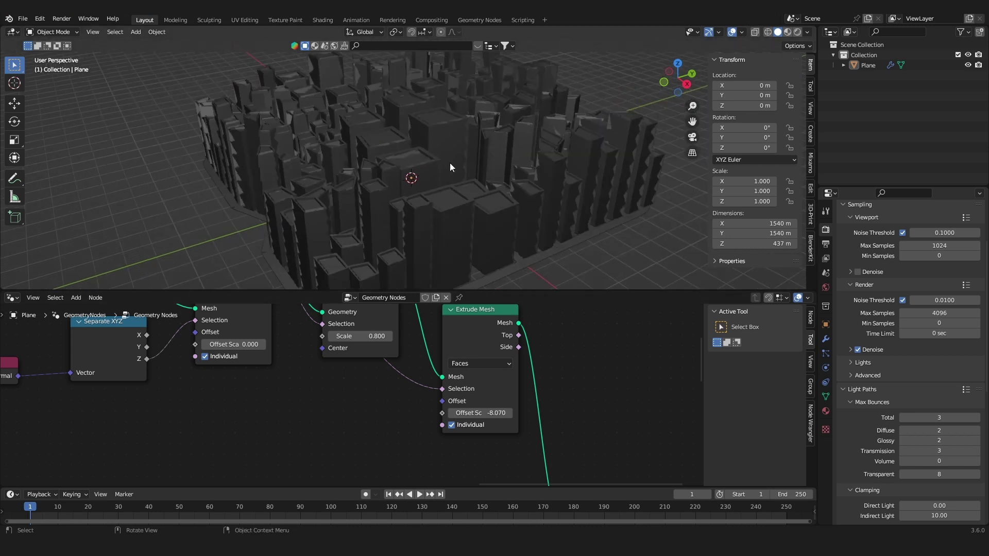
middle_drag(450, 163, 464, 171)
key(ctrl+s)
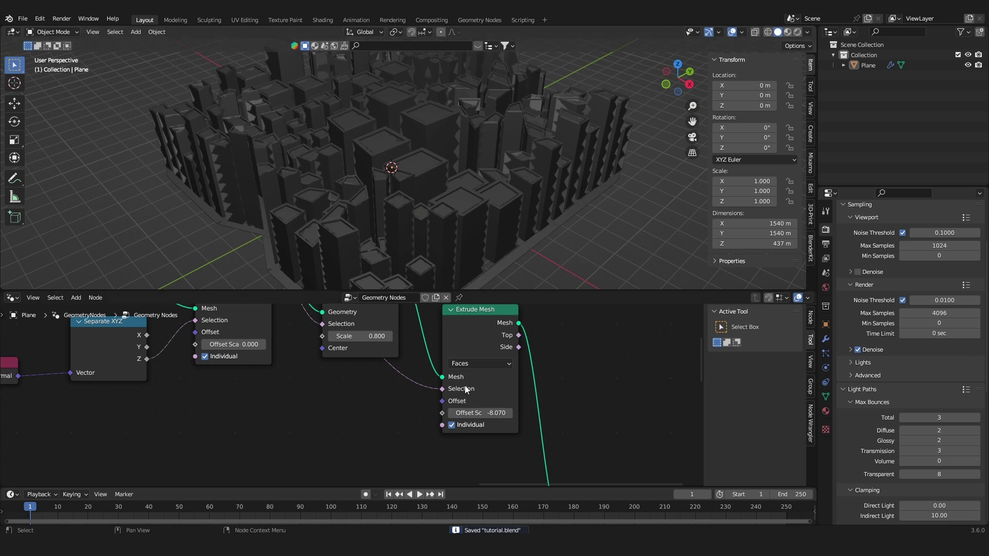
Step: Move the Join Geometry and Group Output nodes farther from the last Extrude Mesh to make room
scroll(465, 386, down, 5)
middle_drag(543, 423, 478, 382)
scroll(516, 409, up, 2)
drag(470, 390, 631, 410)
key(Escape)
key(g)
click(586, 396)
click(587, 397)
Step: Insert a Set Material node between the last Extrude Mesh and Join Geometry
key(shift+a)
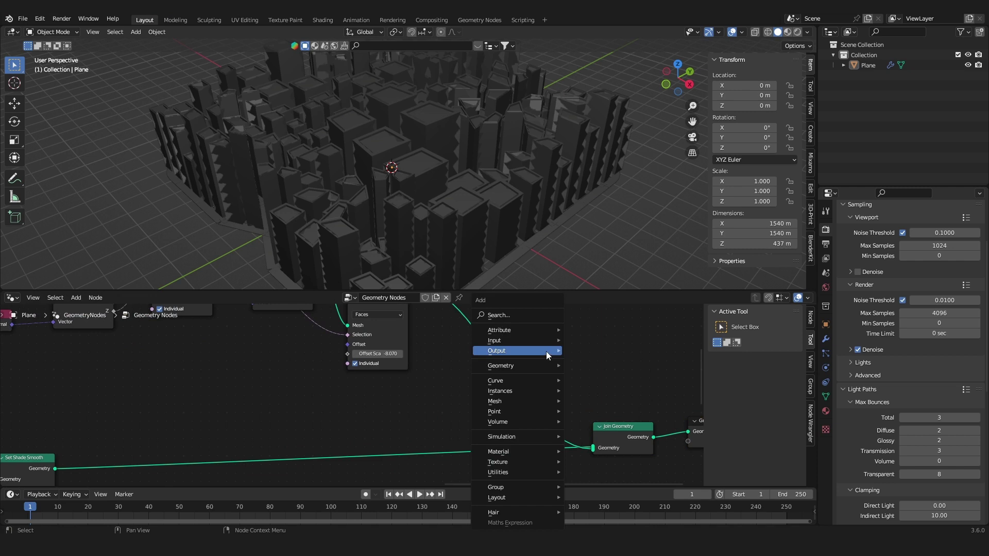
click(522, 310)
text(set mat)
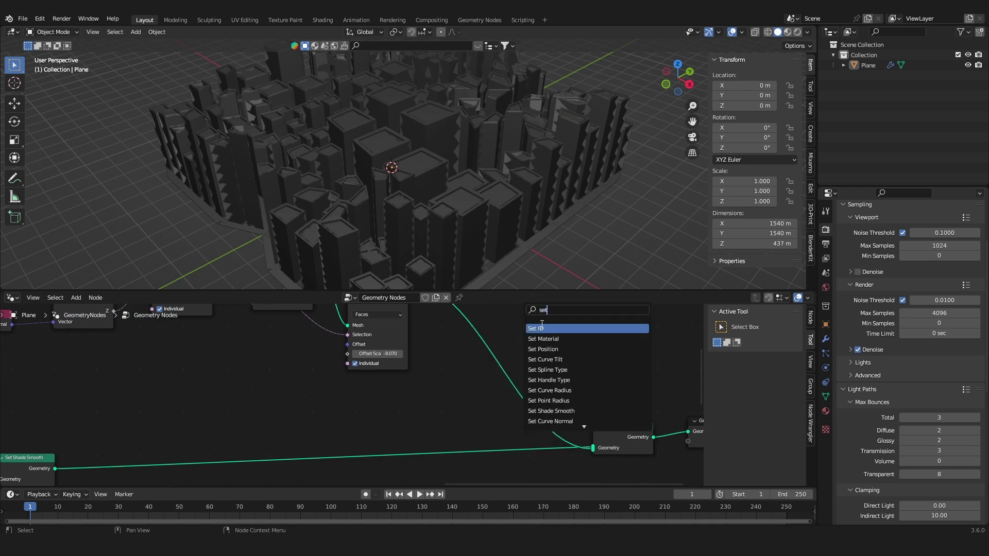
key(Return)
click(513, 372)
Step: Create a new material on the plane and assign it in the Set Material node
click(826, 411)
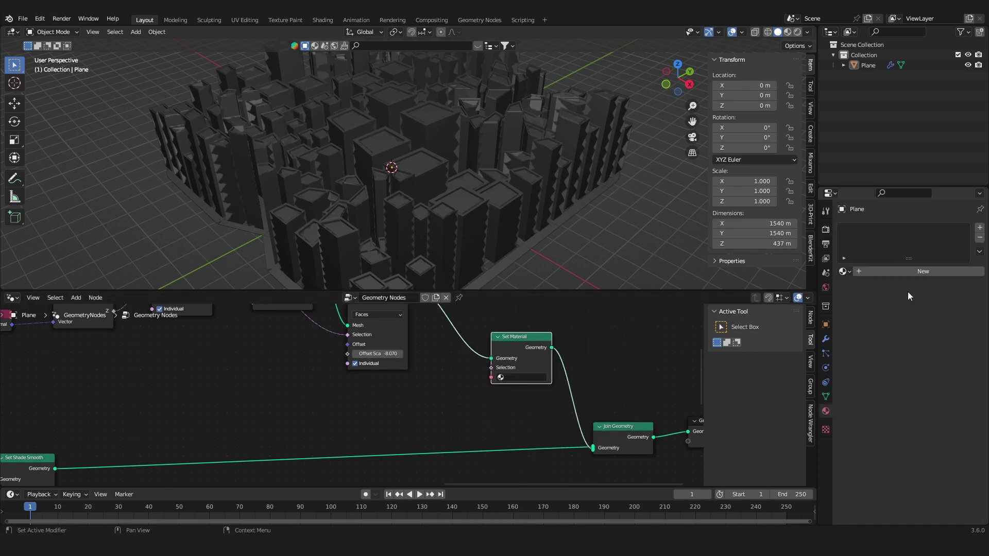
click(907, 274)
scroll(670, 401, up, 1)
click(554, 373)
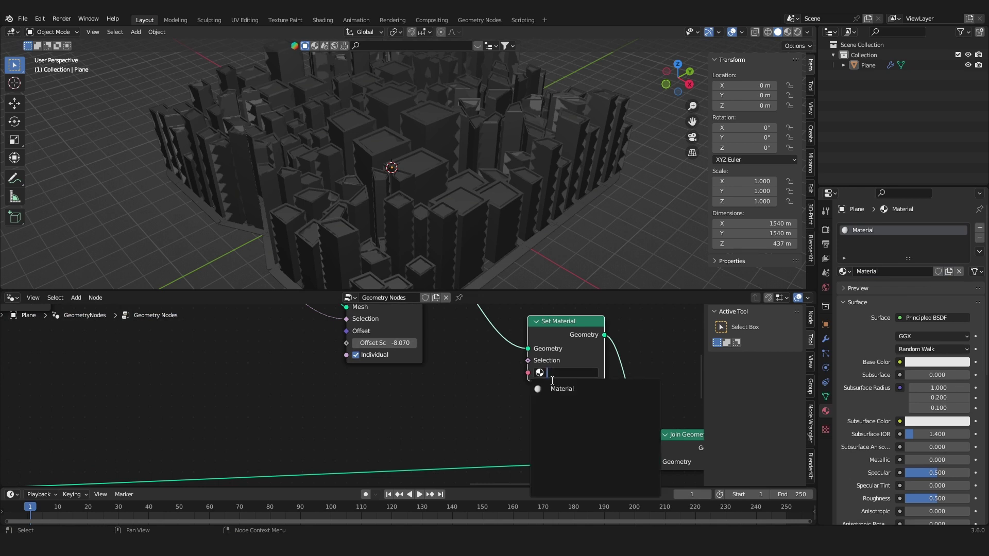
click(554, 390)
Step: Switch the node editor to the Shader Editor, frame the material's nodes and set the viewport to rendered shading
click(11, 298)
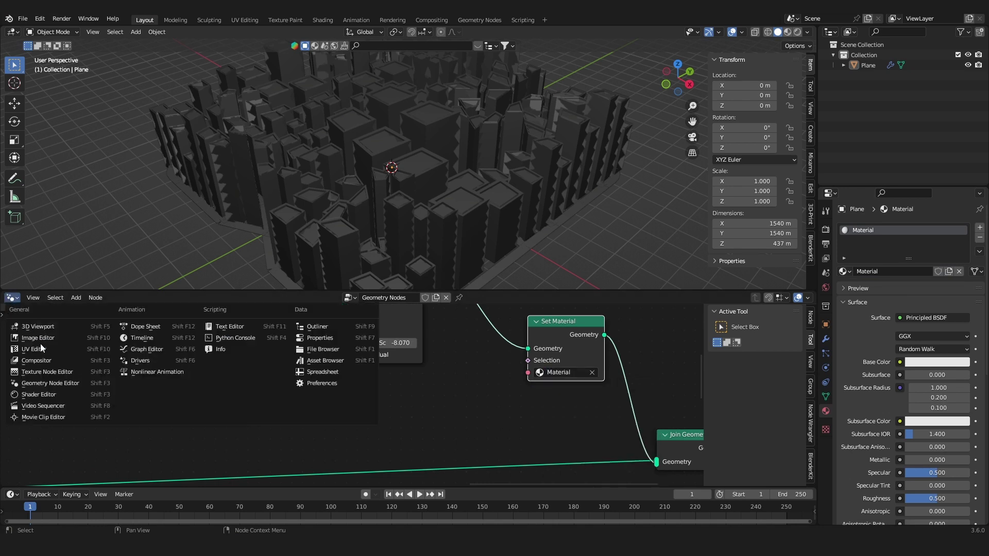
click(43, 396)
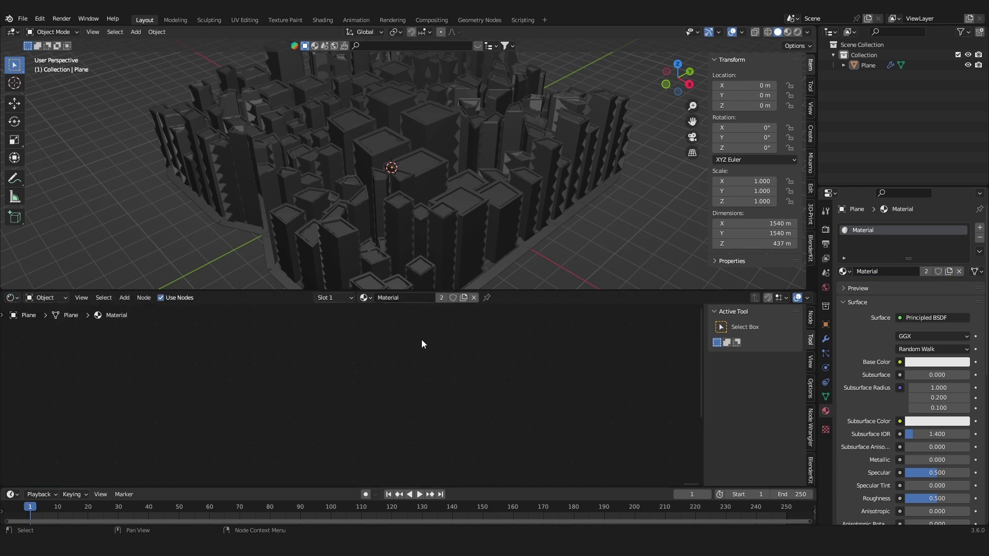
key(Home)
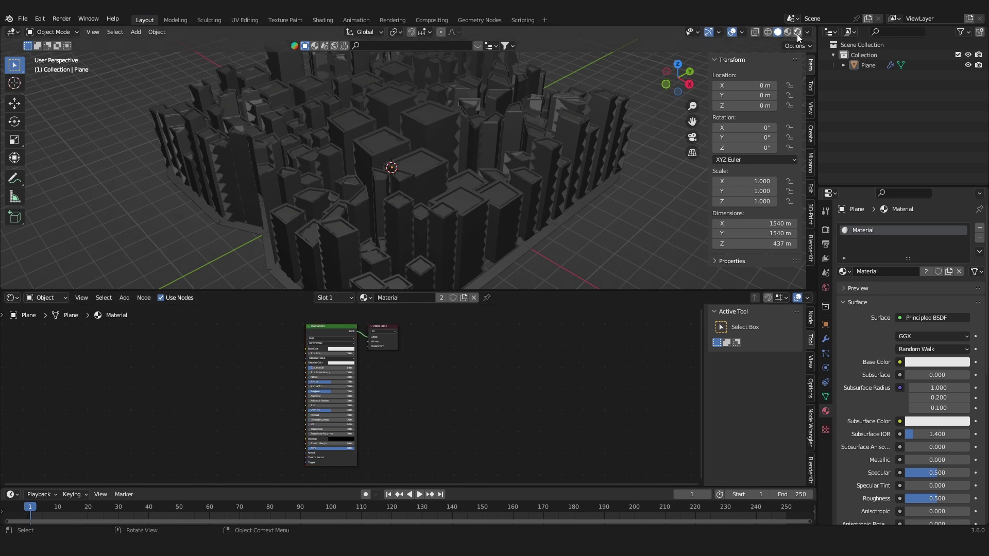
click(798, 32)
Step: Use a Sky Texture as the world background color and lower its Sun Elevation to 4.1°
click(825, 288)
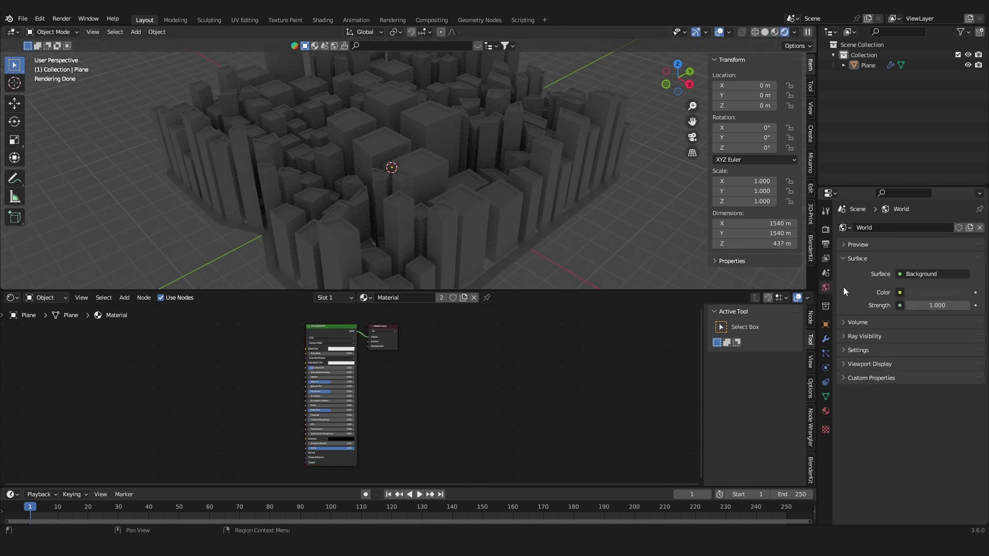
click(899, 292)
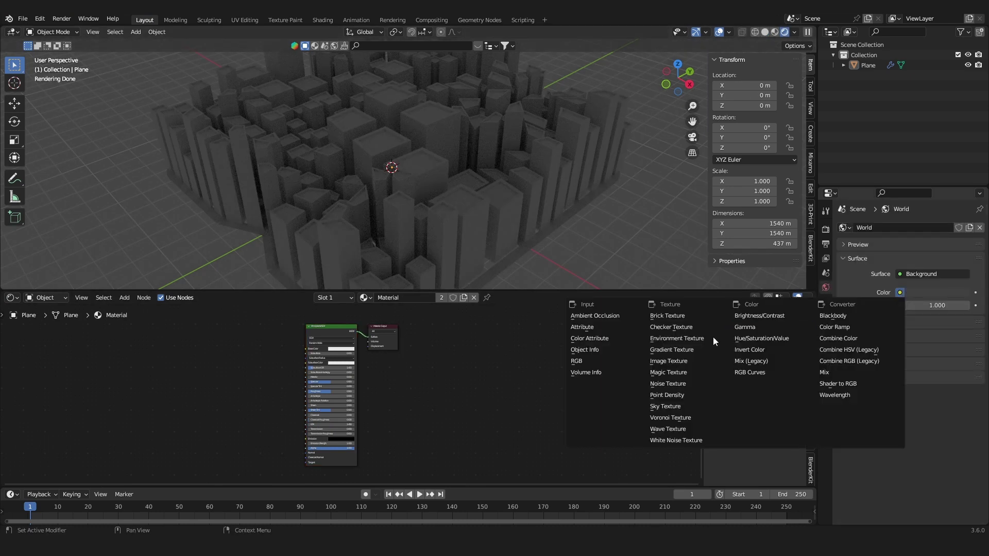
click(670, 407)
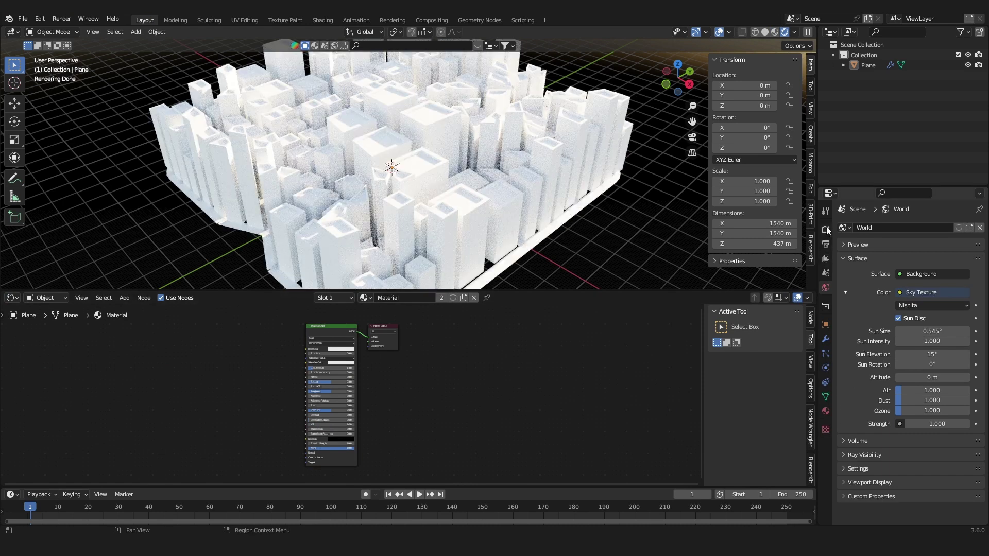
drag(932, 354, 894, 353)
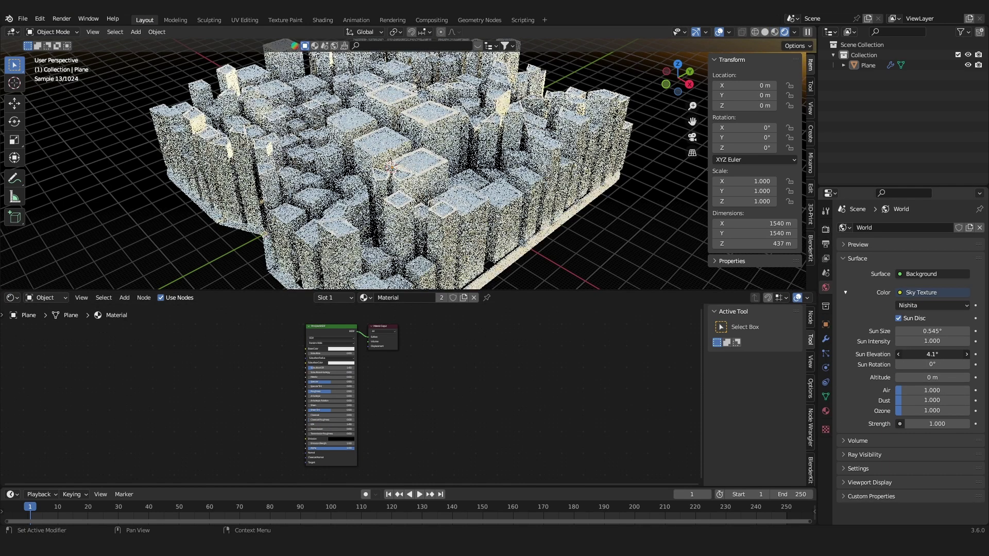
Step: Enable viewport denoising in the render sampling settings and view the buildings up close
click(826, 228)
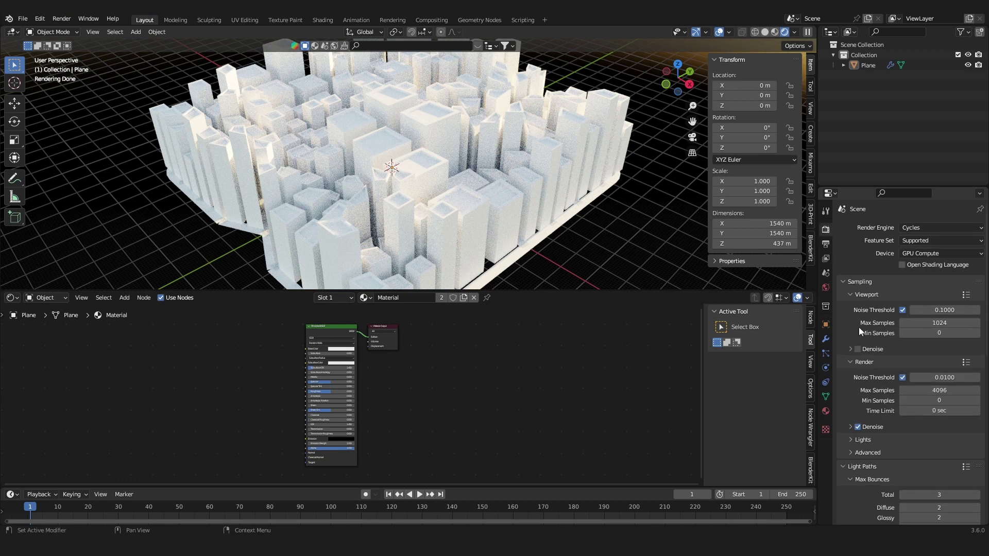
click(857, 350)
click(855, 281)
scroll(535, 178, down, 3)
middle_drag(533, 170, 433, 141)
shift+middle_drag(558, 198, 536, 183)
scroll(491, 165, up, 4)
scroll(431, 370, down, 1)
scroll(417, 386, up, 2)
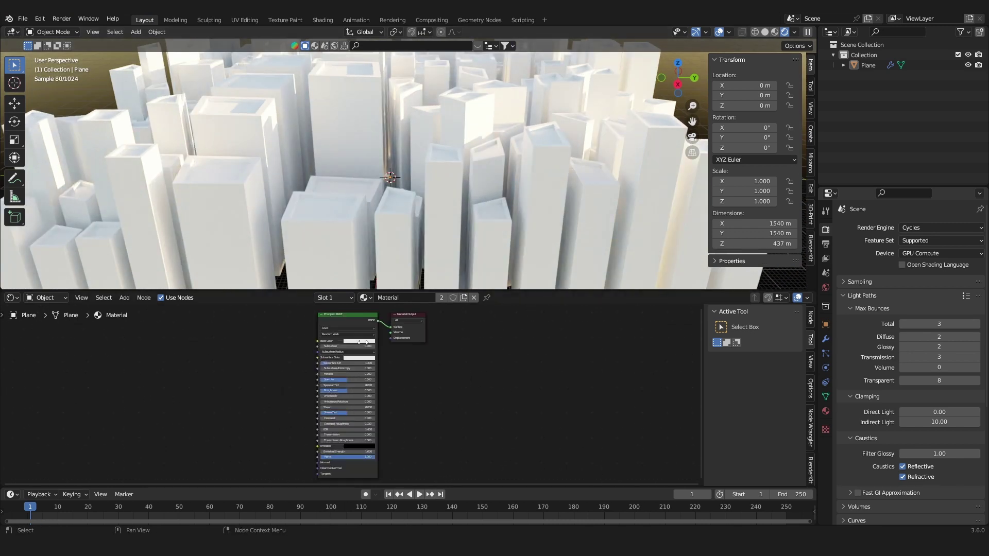
Step: Switch to the file explorer and open the Textures folder inside creating CyberScape
middle_drag(309, 336, 415, 364)
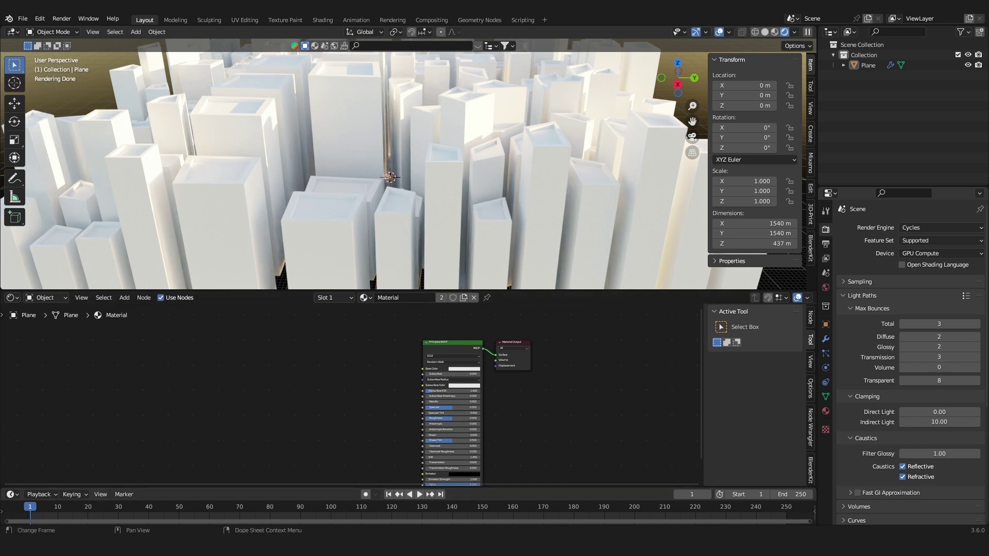
click(273, 545)
click(262, 34)
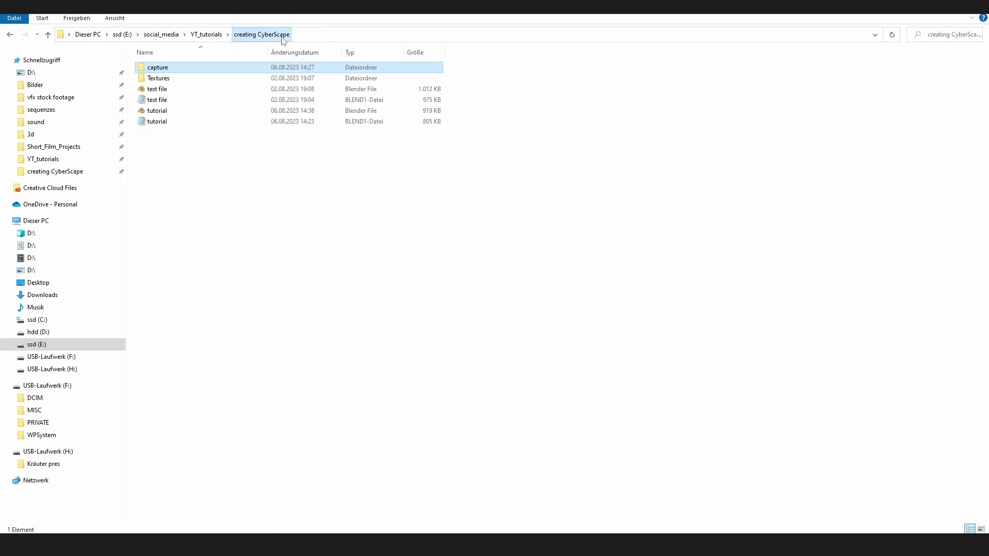
double_click(161, 78)
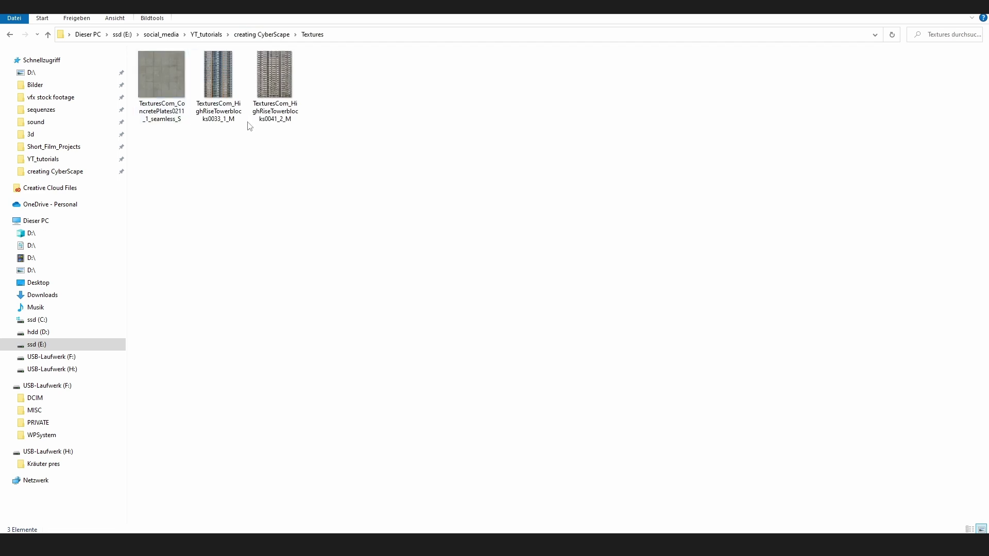
Step: Preview the two high-rise tower block texture images in the Textures folder
click(216, 85)
key(space)
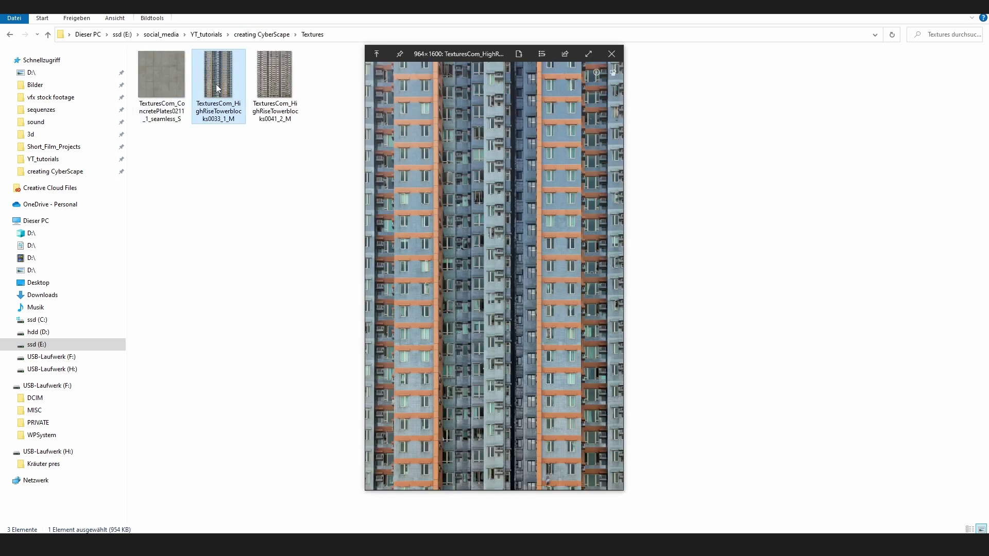
key(Right)
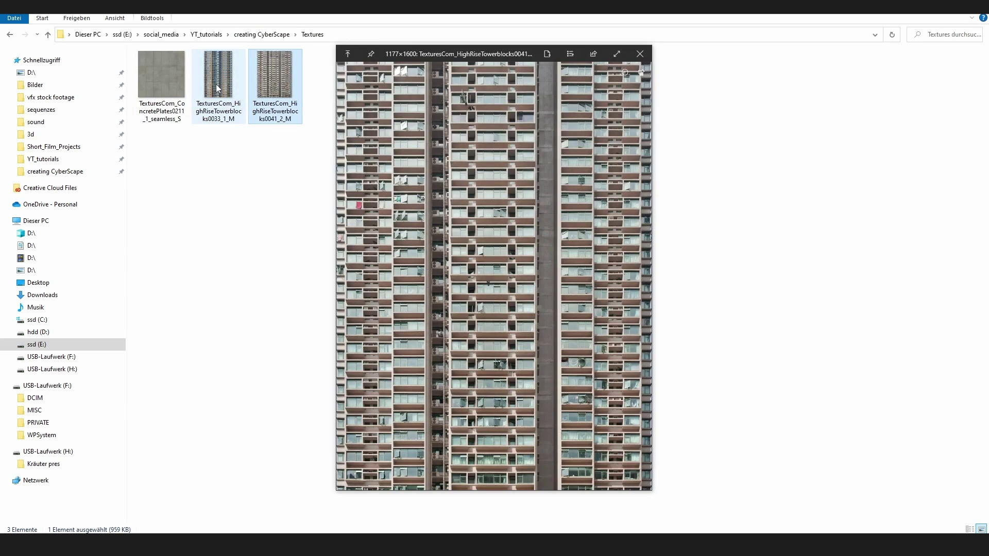
key(Left)
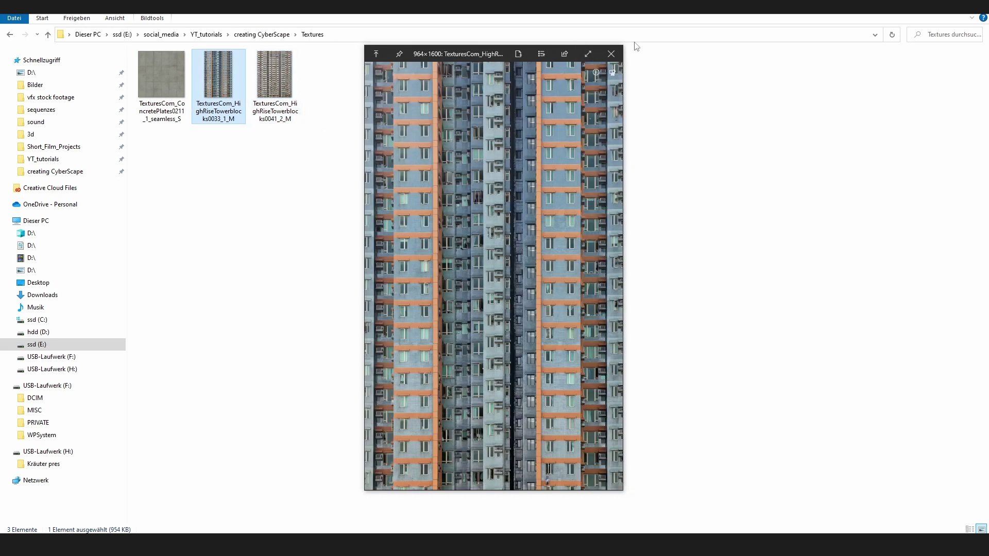
click(612, 53)
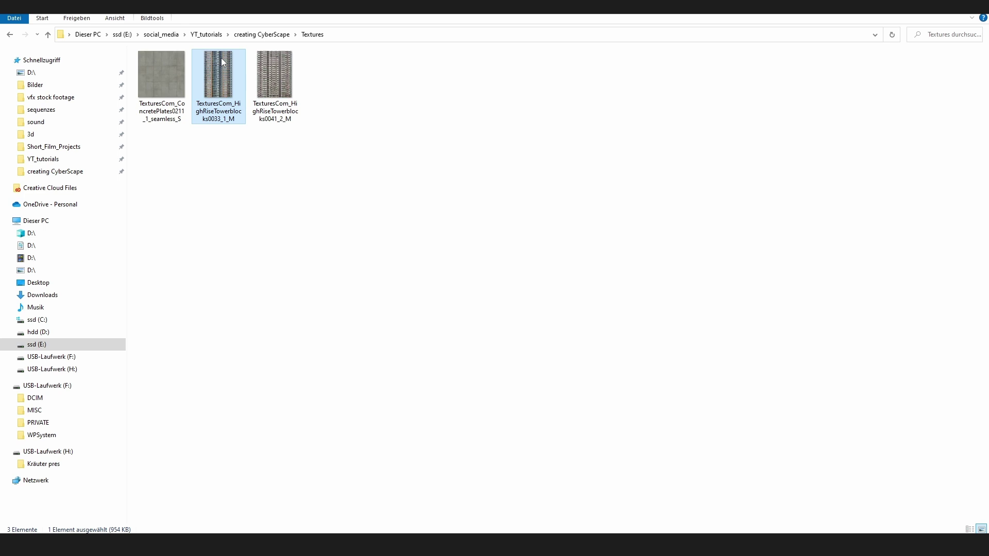
Step: Bring TexturesCom_HighRiseTowerblocks0033_1_M into the Shader Editor as an image texture and preview it on the city
drag(222, 61, 286, 369)
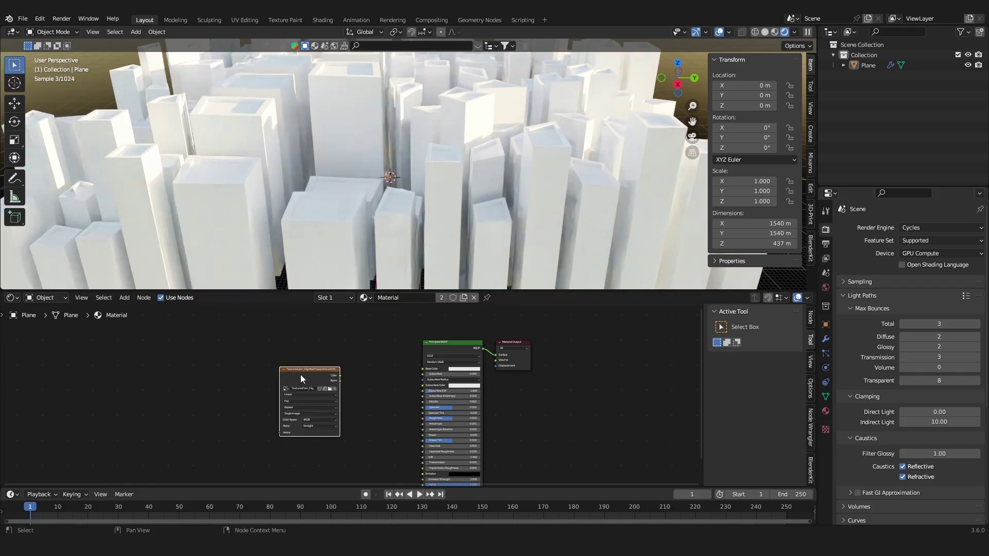
ctrl+shift+click(321, 381)
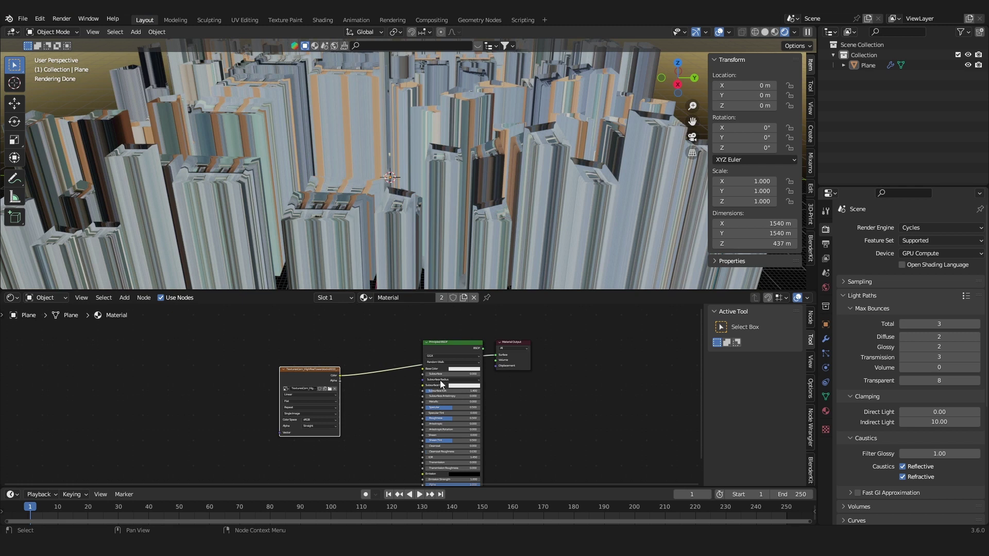
middle_drag(350, 371, 430, 371)
scroll(425, 373, up, 5)
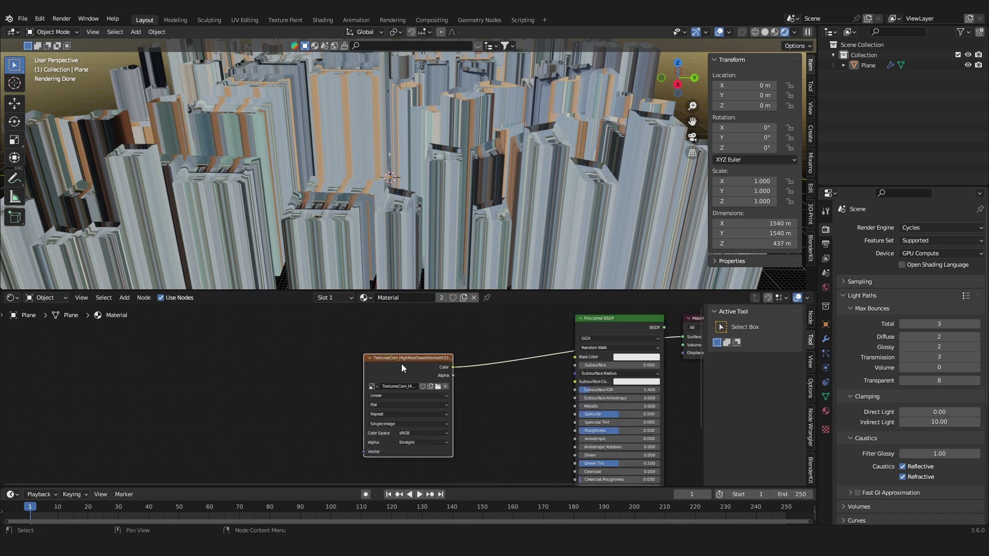
Step: Add Texture Coordinate and Mapping nodes to the image texture and feed the Mapping vector from the Object output
scroll(401, 366, down, 5)
scroll(368, 371, up, 2)
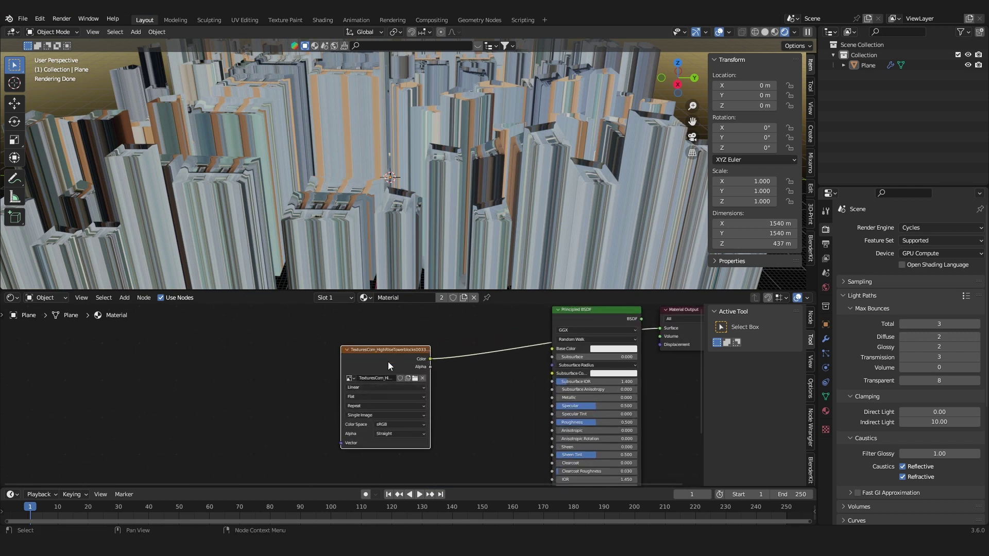
key(ctrl+t)
scroll(387, 357, up, 3)
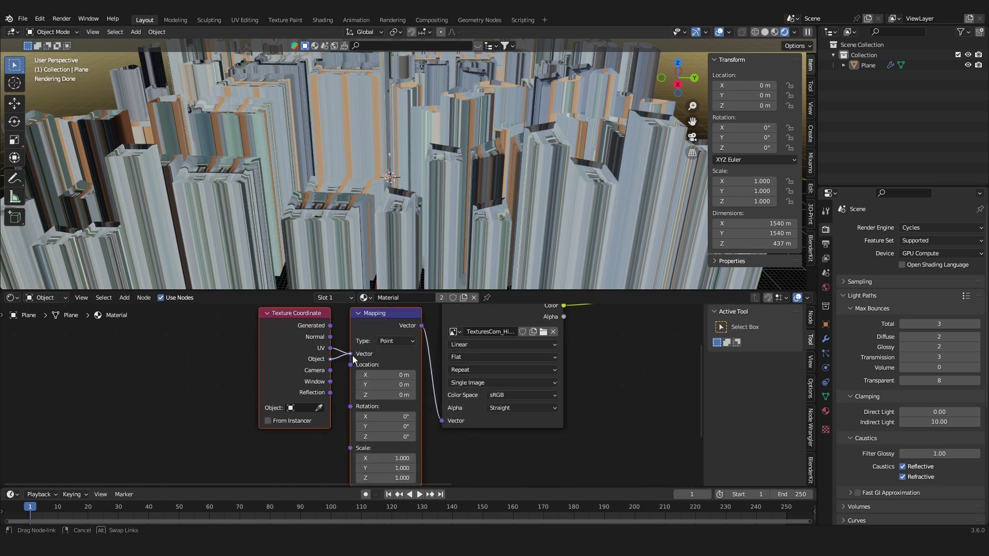
drag(353, 357, 350, 354)
Step: Set the image texture's projection to Box and the Mapping node's type to Texture
click(469, 358)
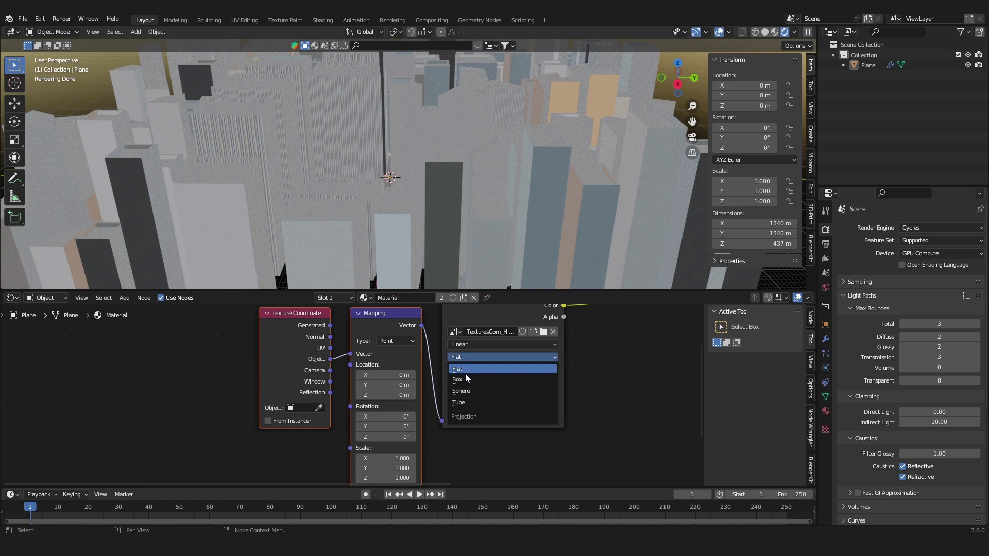
click(465, 375)
scroll(434, 366, down, 1)
scroll(412, 382, up, 1)
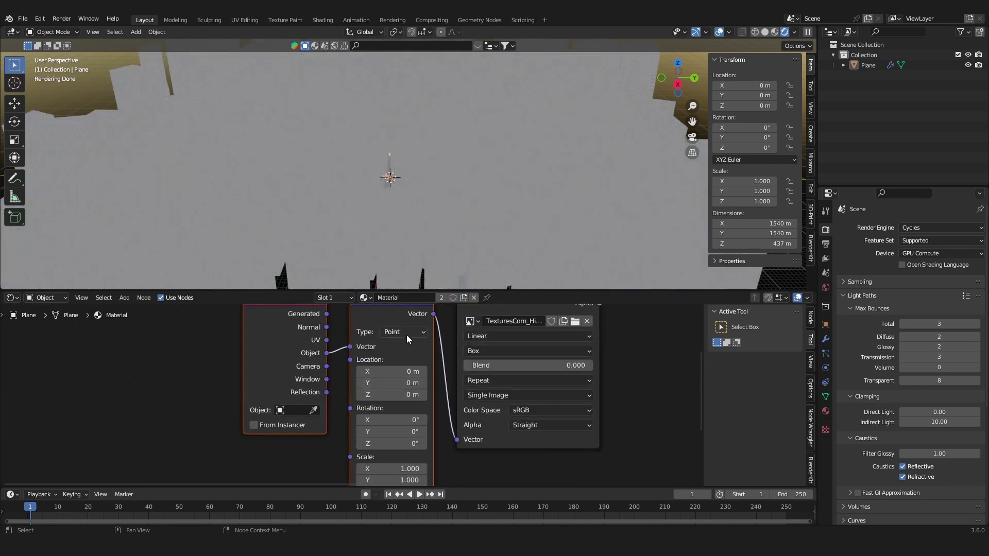
click(410, 332)
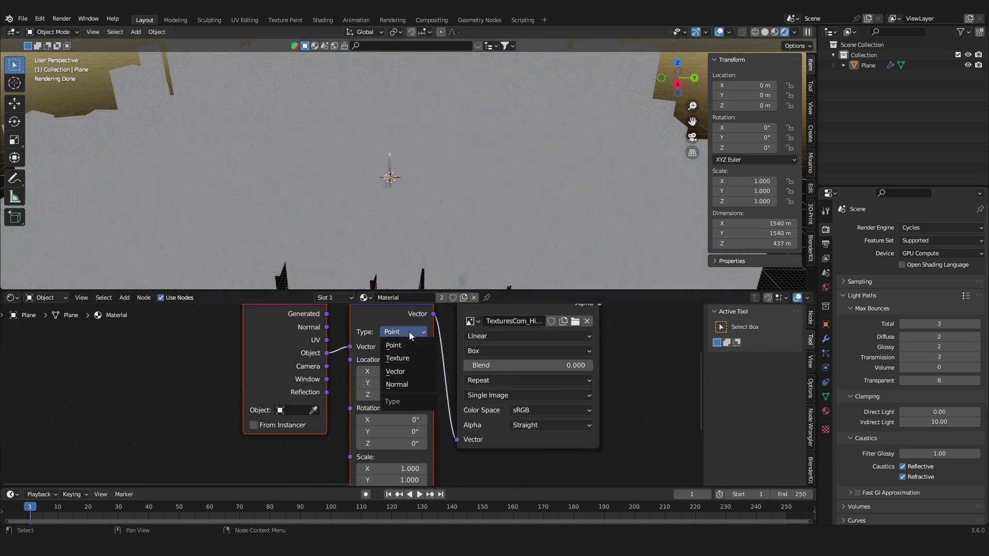
click(405, 359)
Step: Raise the Mapping node's X, Y and Z scale together to about 230
scroll(384, 348, down, 1)
middle_drag(393, 410, 389, 353)
scroll(389, 353, up, 3)
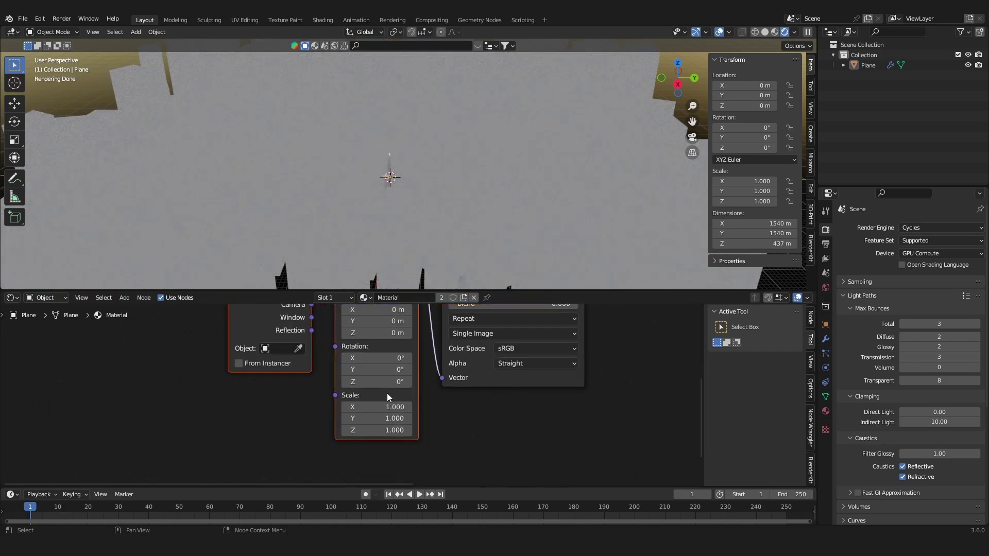
drag(387, 407, 571, 430)
drag(433, 430, 484, 430)
Step: Reconnect the Principled BSDF to the Material Output and link the image texture's Color to its Base Color
scroll(447, 161, down, 6)
middle_drag(678, 316, 376, 437)
middle_drag(531, 338, 491, 391)
ctrl+shift+click(513, 341)
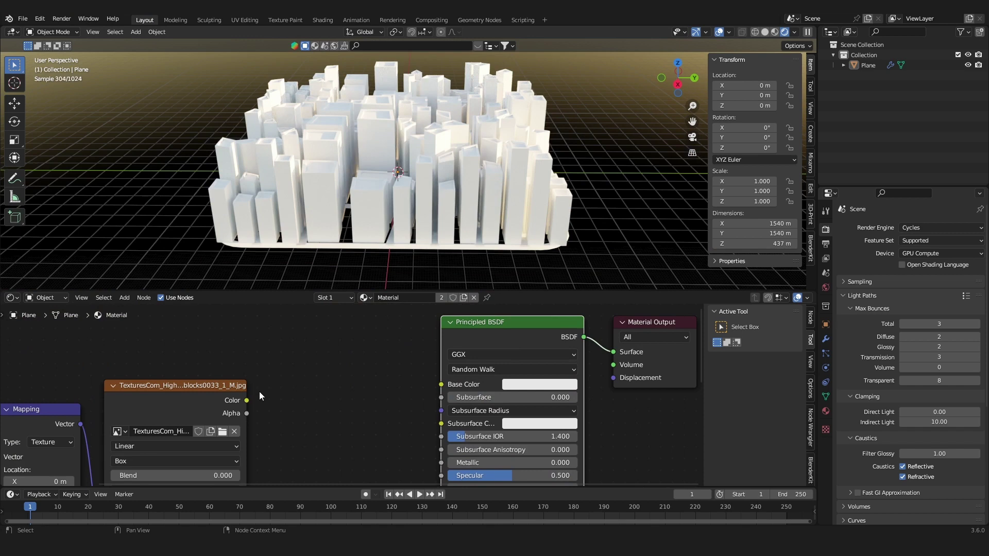
drag(247, 400, 314, 407)
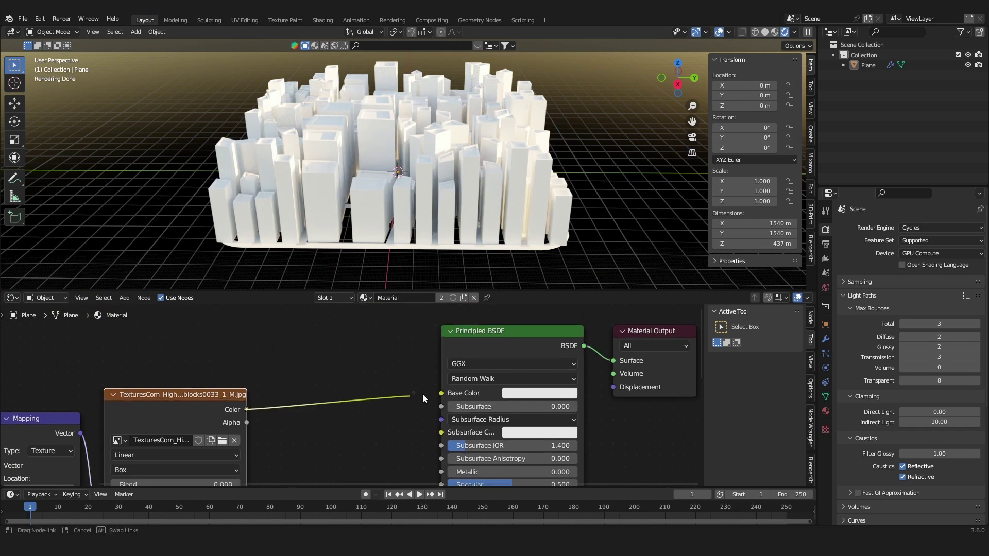
drag(423, 398, 441, 393)
Step: Inspect the textured towers from near the ground and from above, and save the file
scroll(413, 227, up, 6)
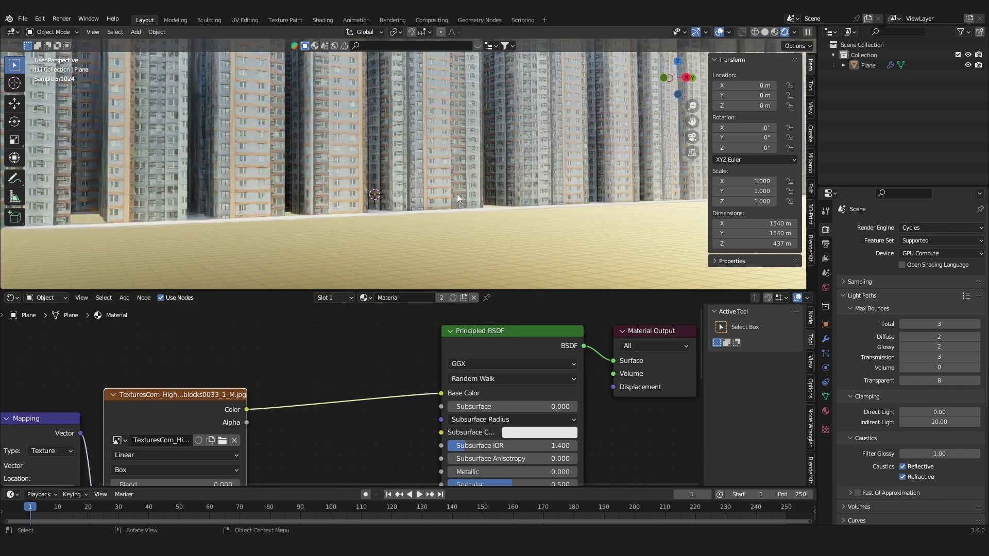
shift+middle_drag(459, 151, 459, 228)
scroll(459, 228, down, 5)
middle_drag(458, 178, 397, 212)
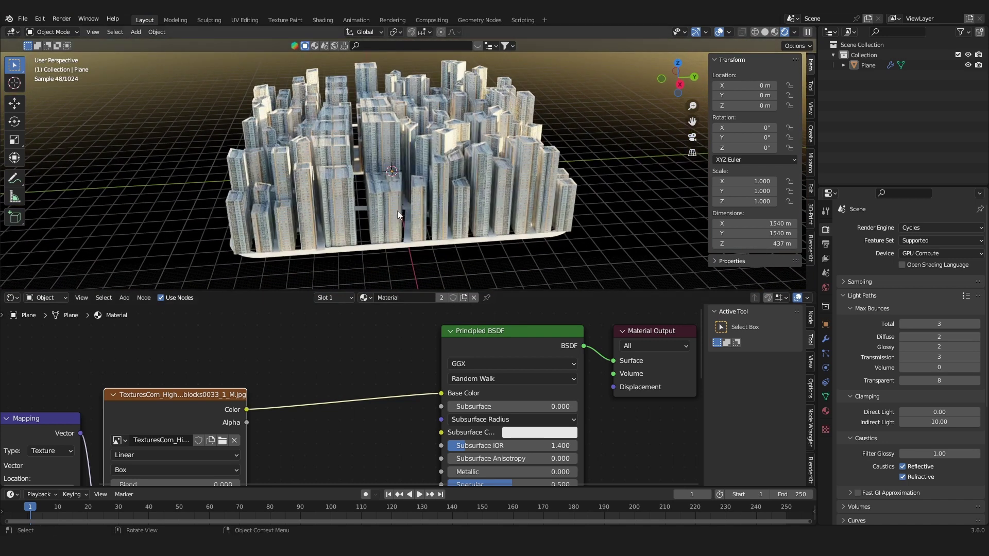
scroll(400, 201, up, 3)
scroll(323, 373, down, 2)
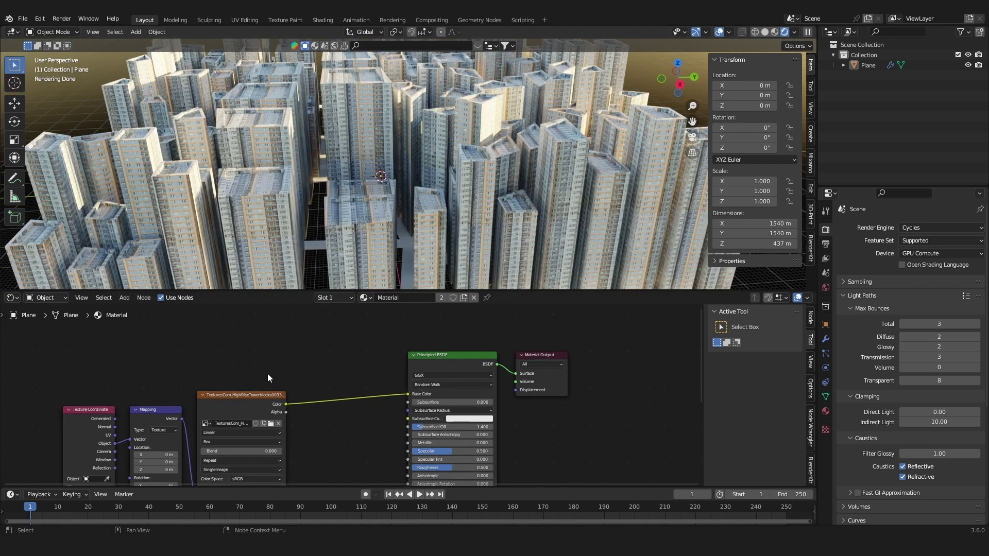
key(ctrl+s)
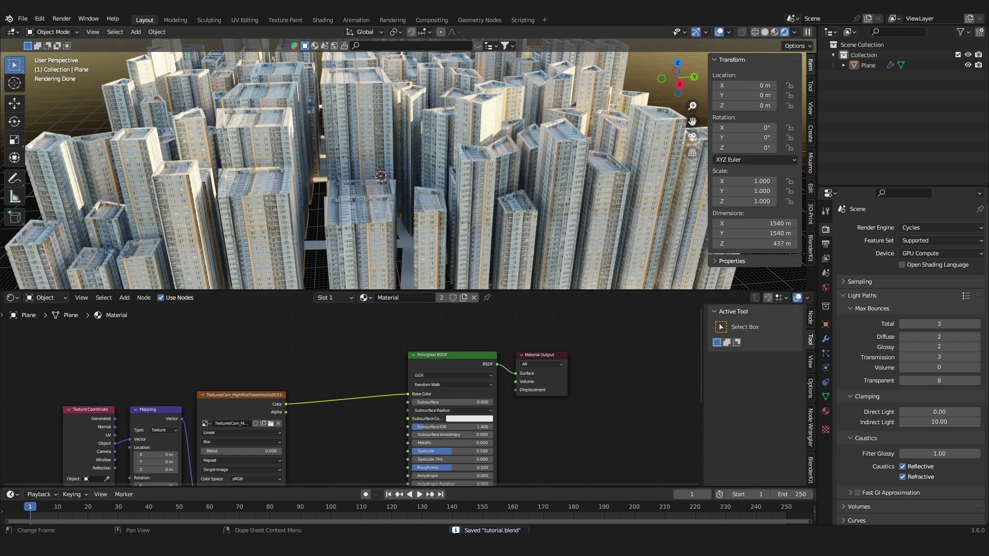
Step: Bring TexturesCom_HighRiseTowerblocks0041_2_M from the Textures folder into the Shader Editor as a second image texture
middle_drag(261, 344, 321, 345)
click(273, 545)
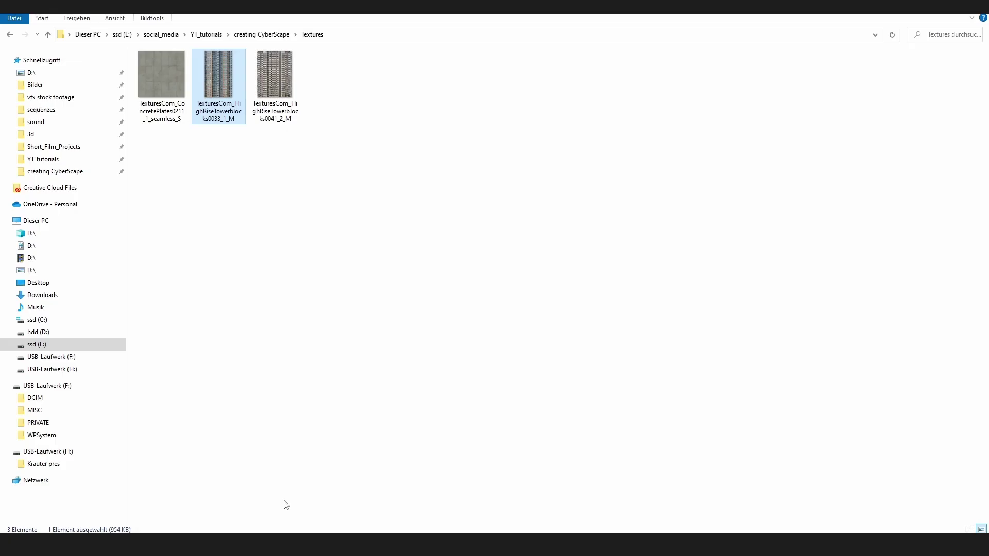
click(274, 90)
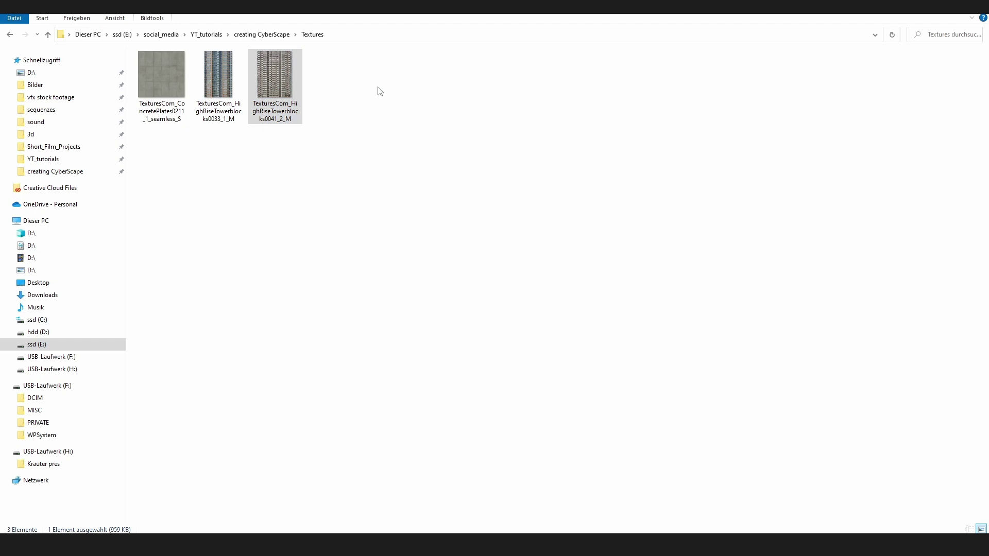
key(Return)
click(773, 40)
drag(285, 96, 369, 461)
scroll(384, 447, down, 6)
middle_drag(389, 440, 431, 356)
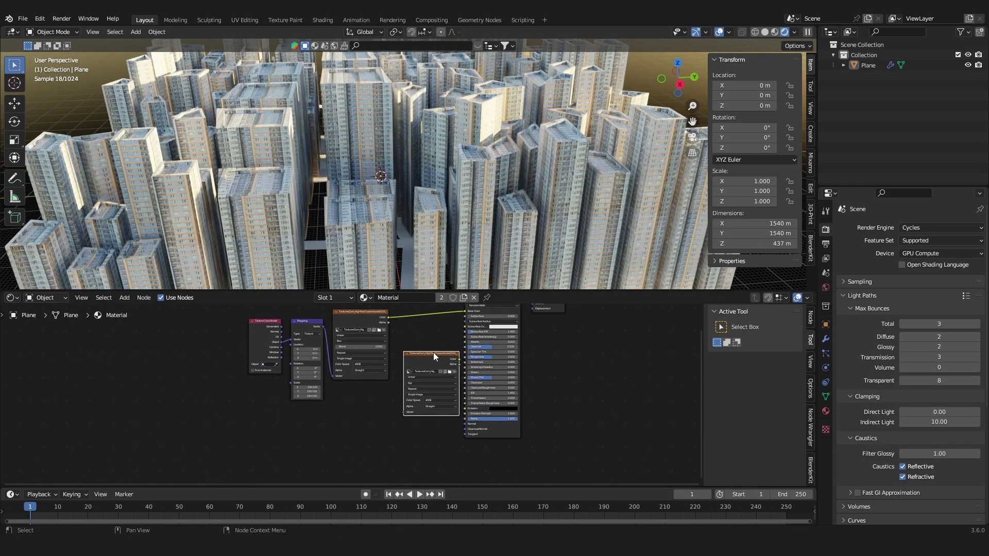
Step: Place the second tower block texture node below the first one and preview it on the buildings
drag(433, 353, 376, 401)
ctrl+shift+click(375, 402)
middle_drag(301, 392, 350, 397)
scroll(350, 397, up, 5)
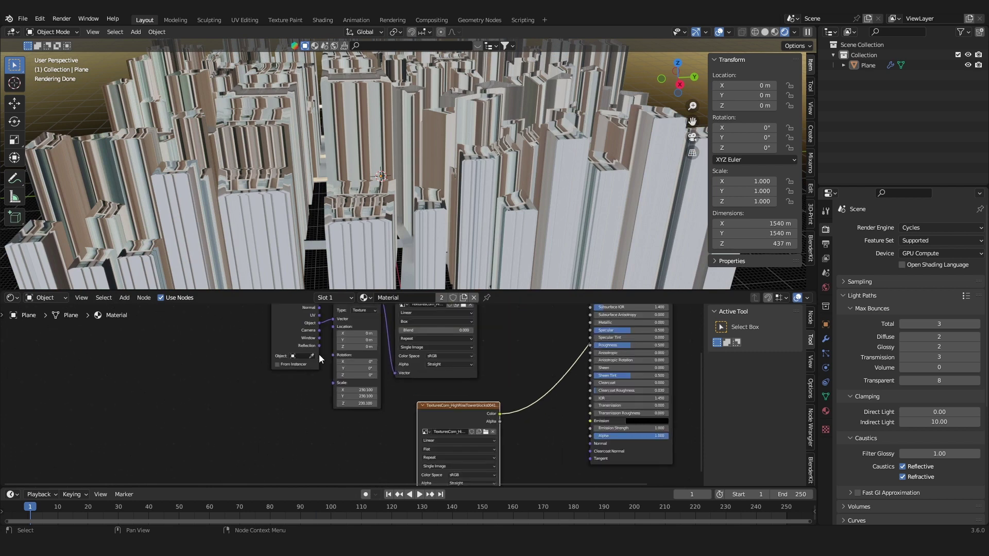
Step: Feed the Mapping node's Vector into the second tower block texture and set that texture's projection to Box
mouse_move(245, 380)
mouse_down()
mouse_move(364, 328)
mouse_move(250, 396)
mouse_up()
key(g)
scroll(264, 342, up, 2)
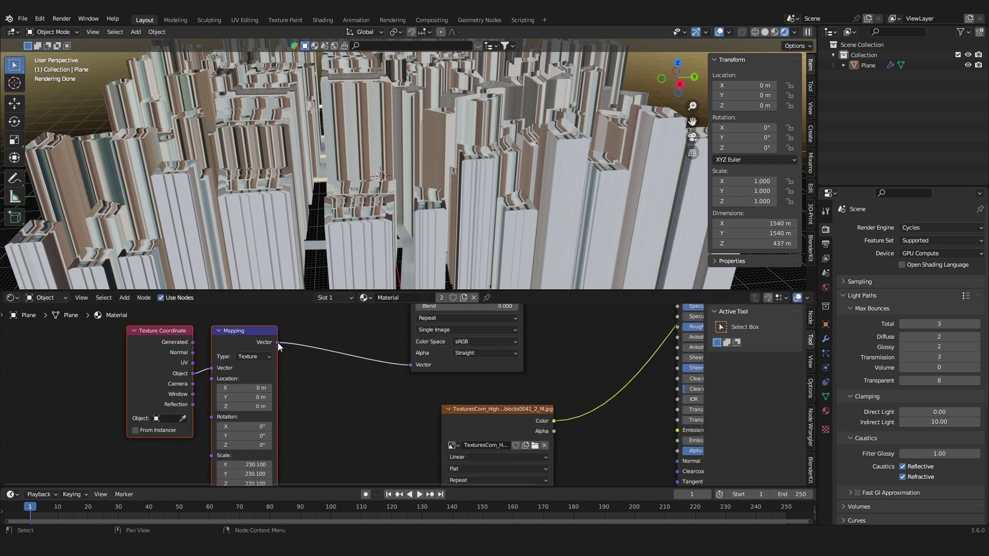
drag(277, 342, 440, 431)
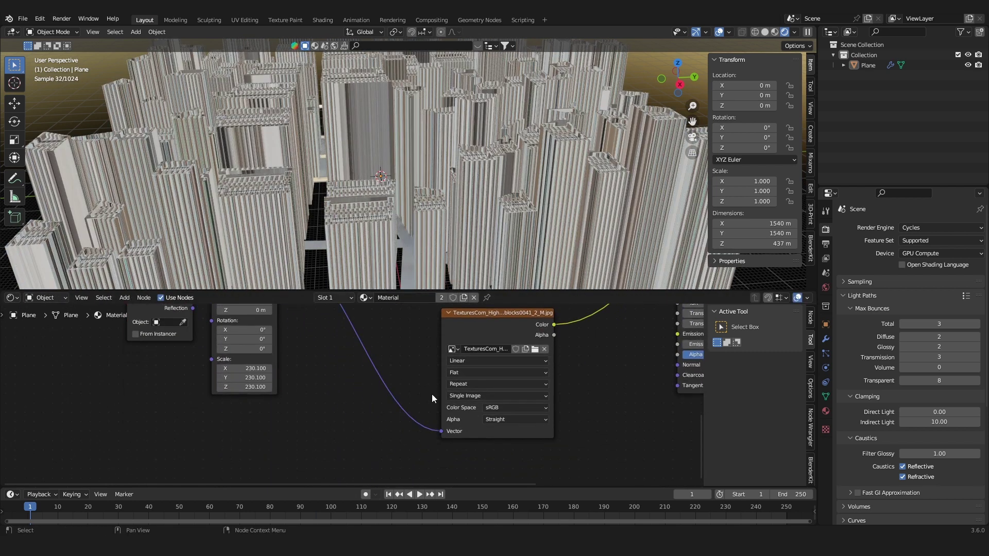
click(462, 373)
click(460, 391)
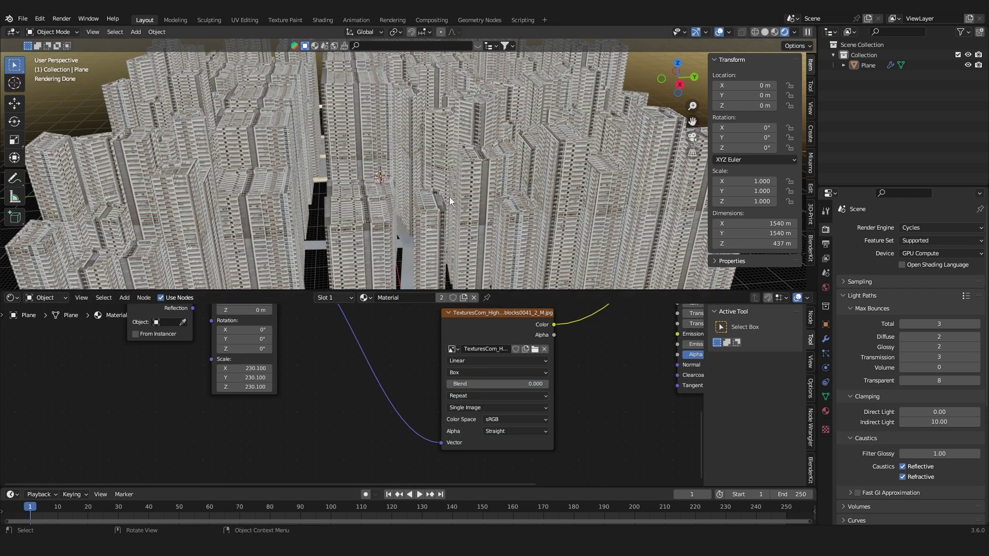
Step: Reconnect the Principled BSDF to the Material Output in place of the texture preview, and save the file
scroll(514, 340, down, 6)
middle_drag(514, 340, 422, 463)
ctrl+shift+click(502, 330)
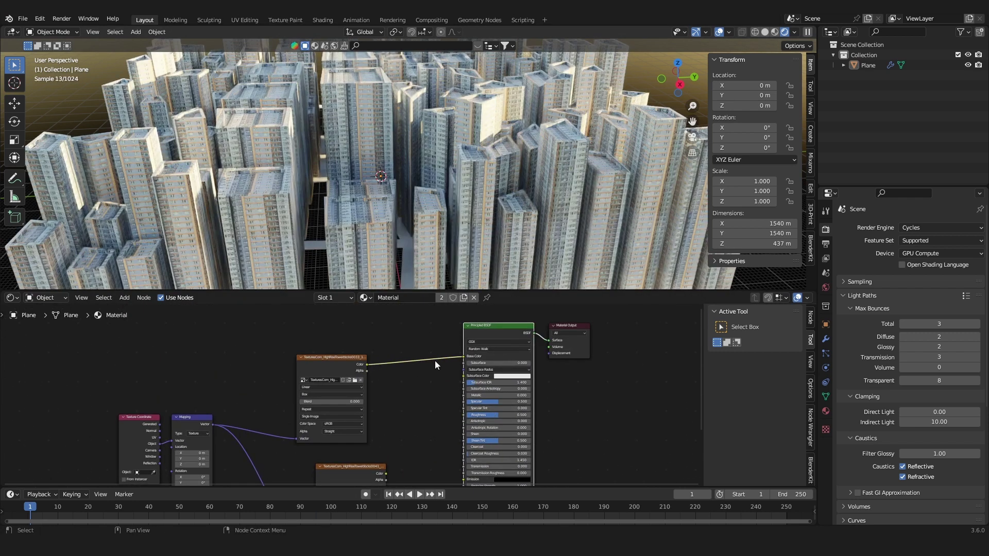
middle_drag(409, 344, 455, 383)
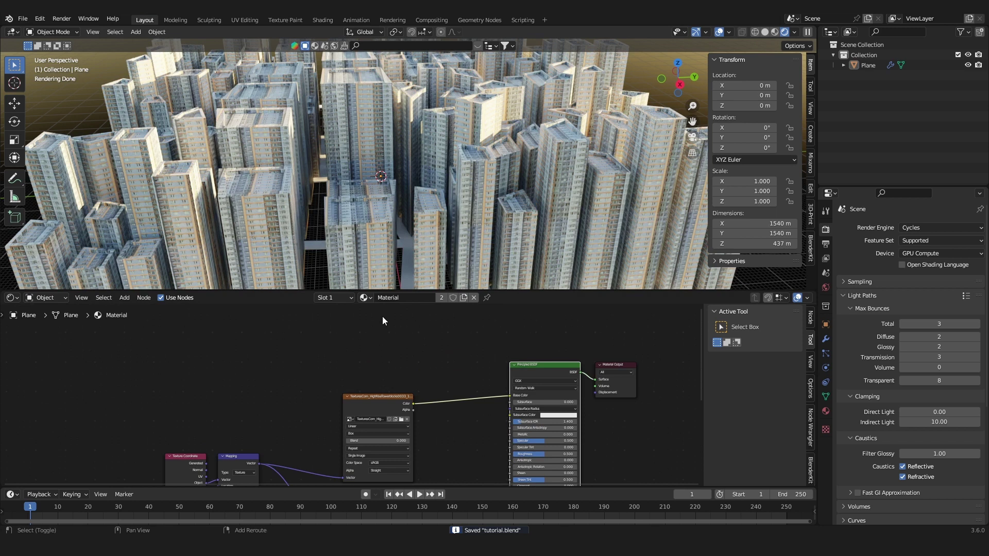
Step: Add a Geometry node to the material above the first tower block texture node
key(shift+a)
click(383, 317)
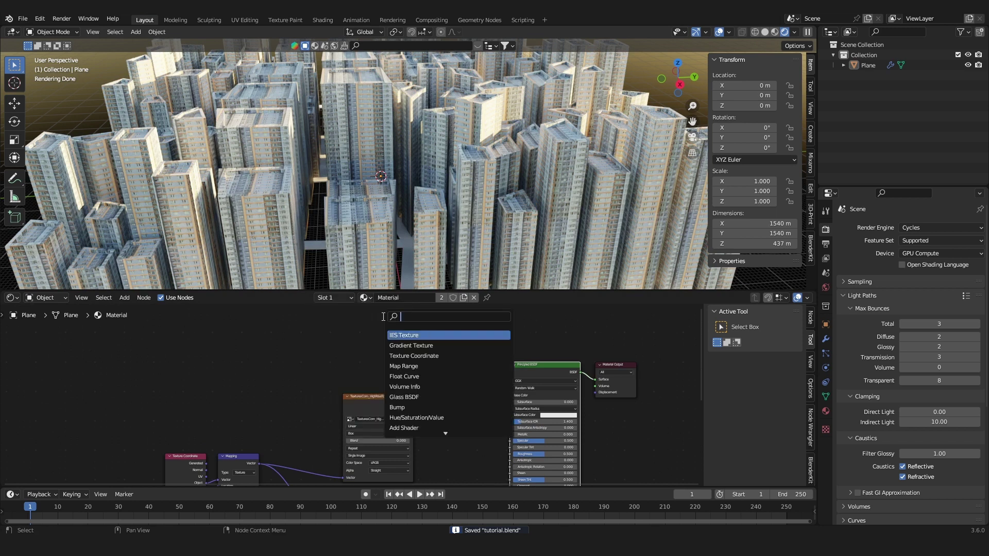
text(geo)
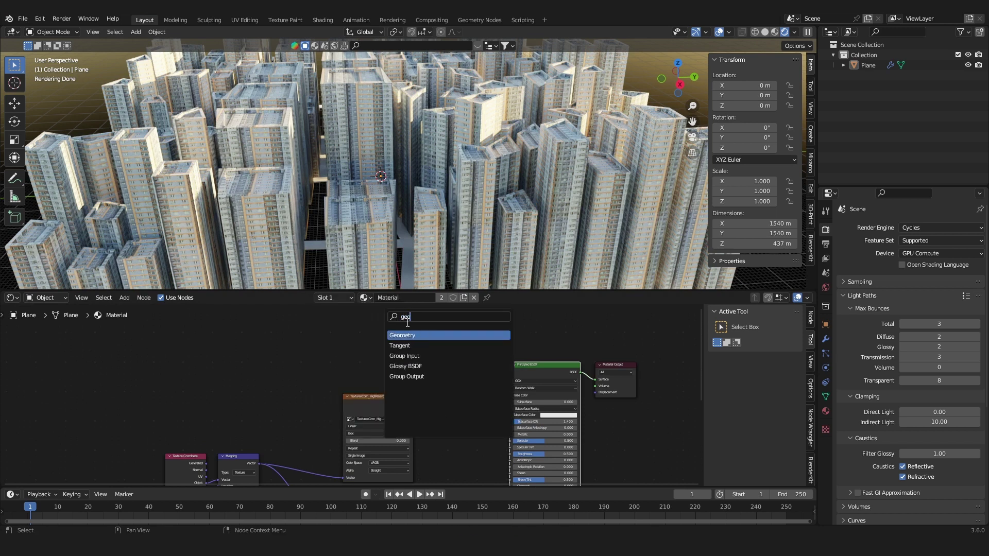
click(412, 333)
click(323, 336)
scroll(323, 336, up, 4)
middle_drag(323, 336, 331, 383)
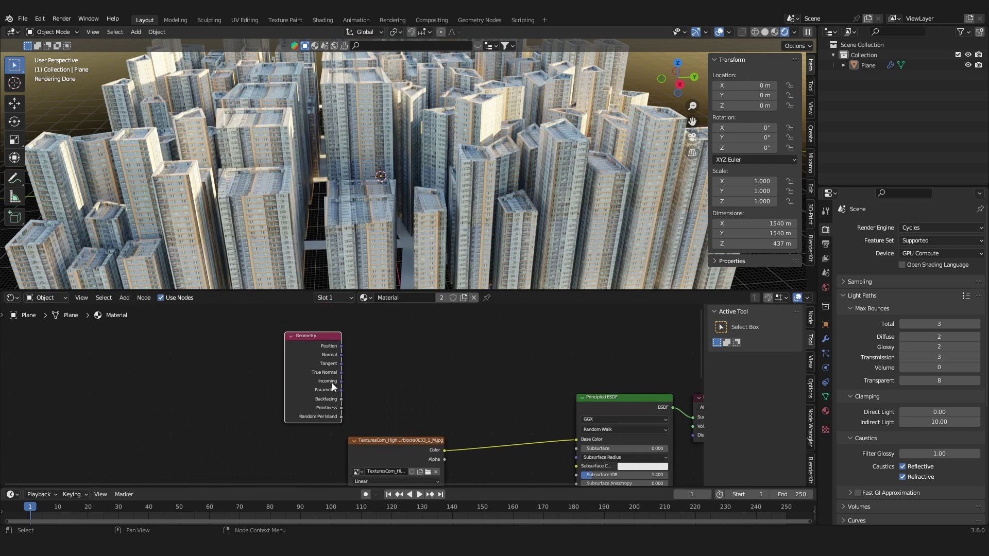
scroll(303, 384, up, 1)
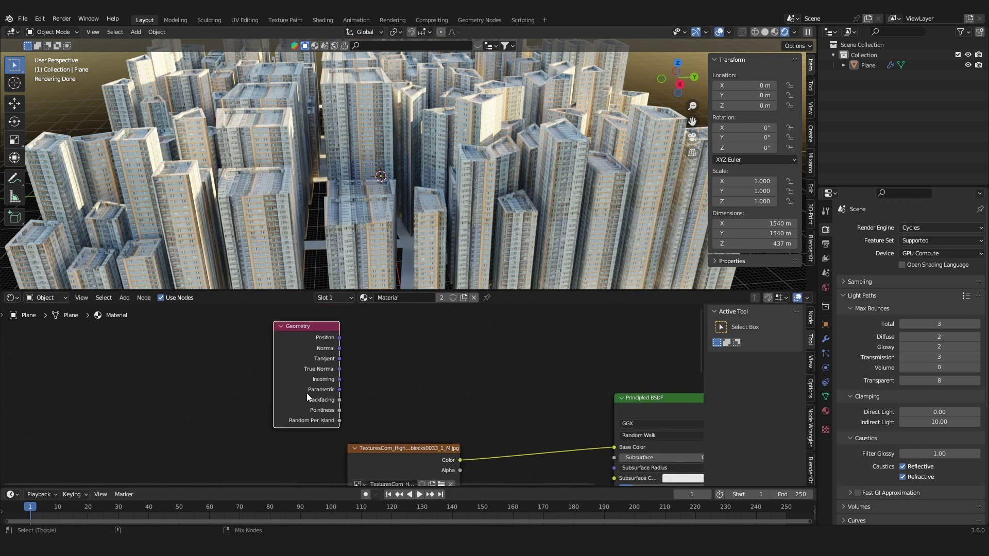
Step: Preview the Geometry node's Random Per Island output on the buildings and view the variation across the city
ctrl+shift+click(326, 419)
ctrl+shift+click(326, 419)
ctrl+shift+click(326, 419)
ctrl+shift+click(326, 420)
ctrl+shift+click(326, 419)
ctrl+shift+click(326, 419)
ctrl+shift+click(326, 419)
ctrl+shift+click(326, 419)
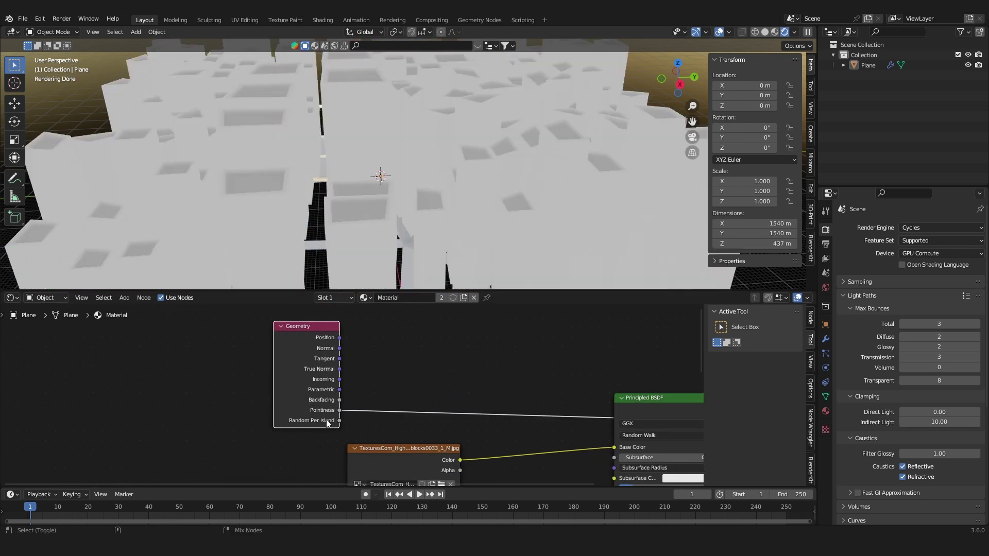
ctrl+shift+click(326, 419)
scroll(362, 183, down, 1)
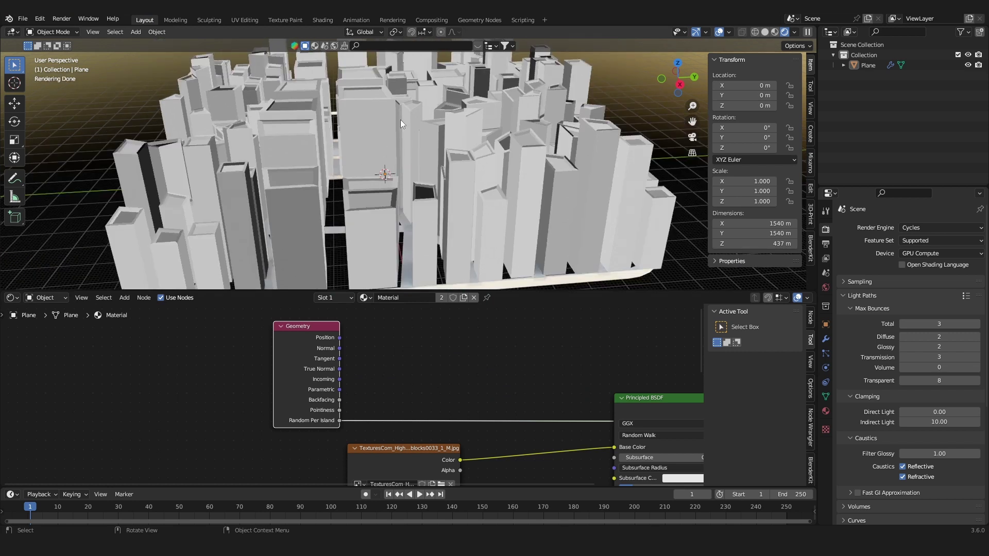
middle_drag(401, 119, 389, 180)
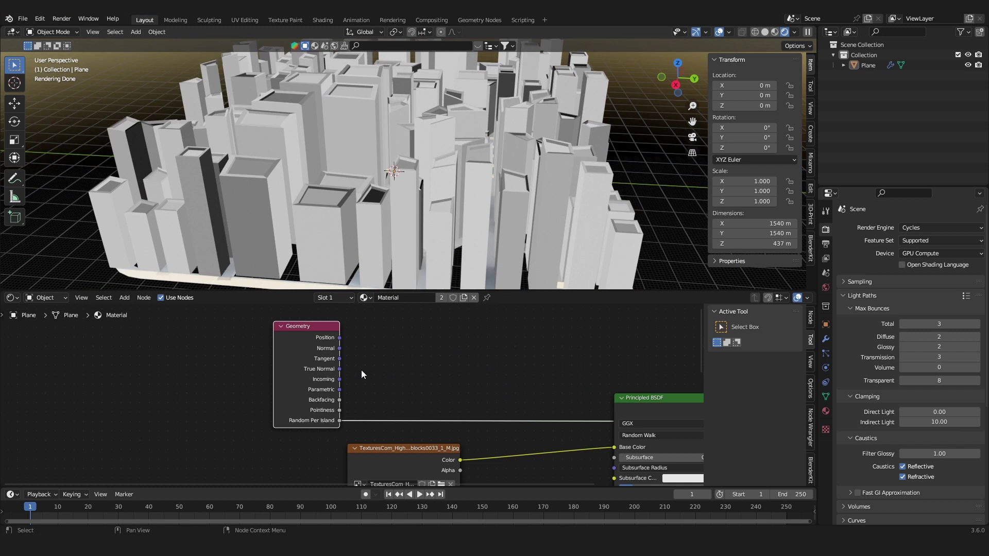
Step: Insert a Color Ramp on the Random Per Island link, with Constant interpolation and the white stop at position 0.623
drag(313, 385, 220, 358)
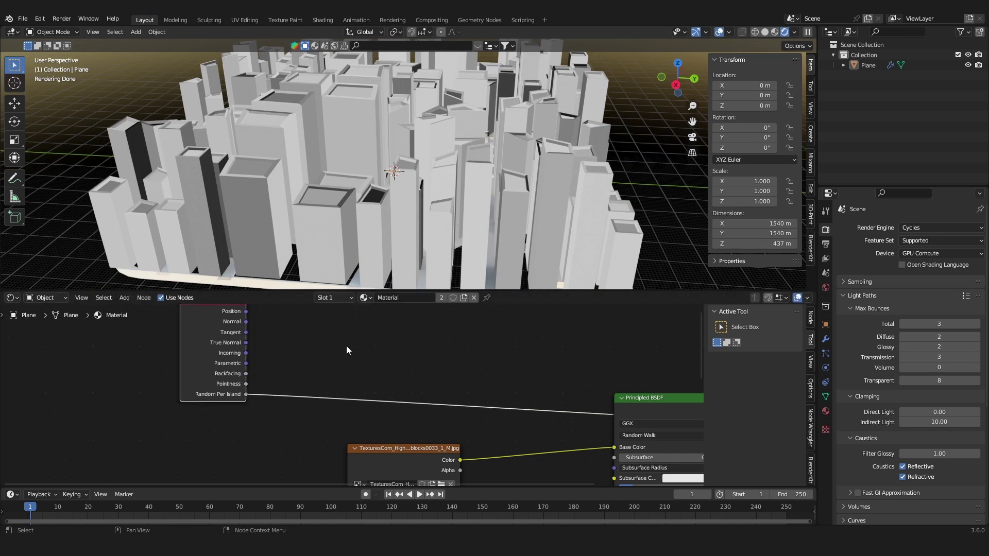
key(shift+a)
click(358, 336)
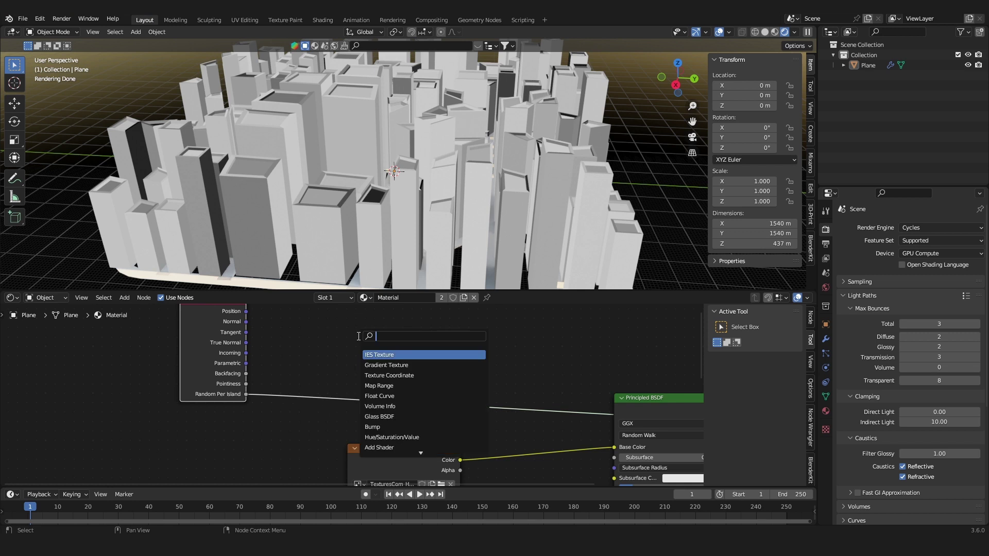
text(col)
click(372, 366)
click(372, 367)
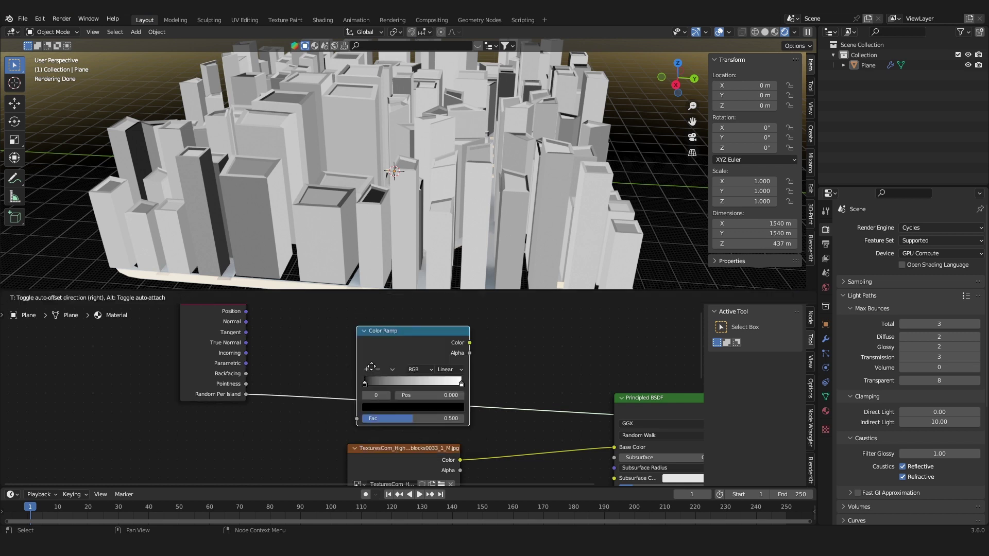
click(455, 369)
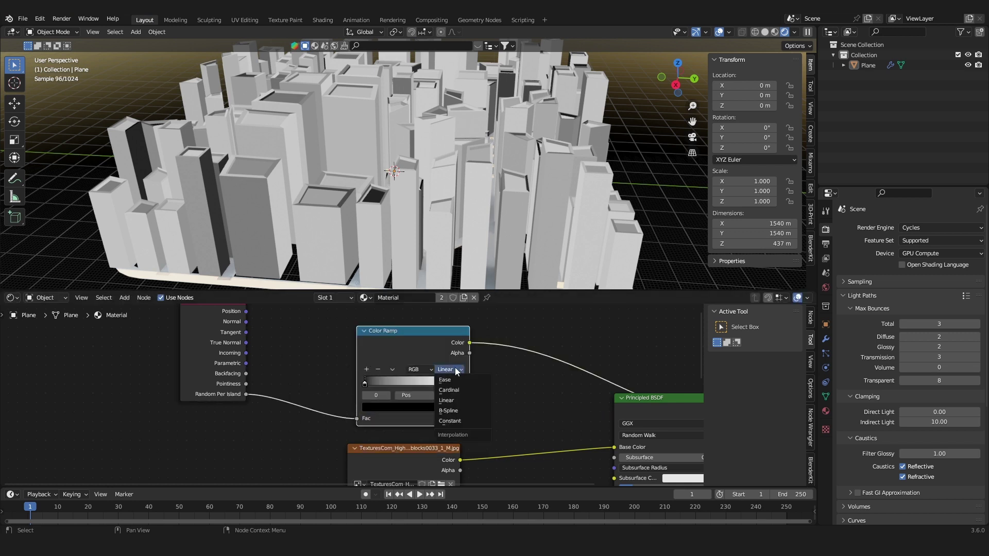
click(463, 421)
drag(461, 383, 426, 387)
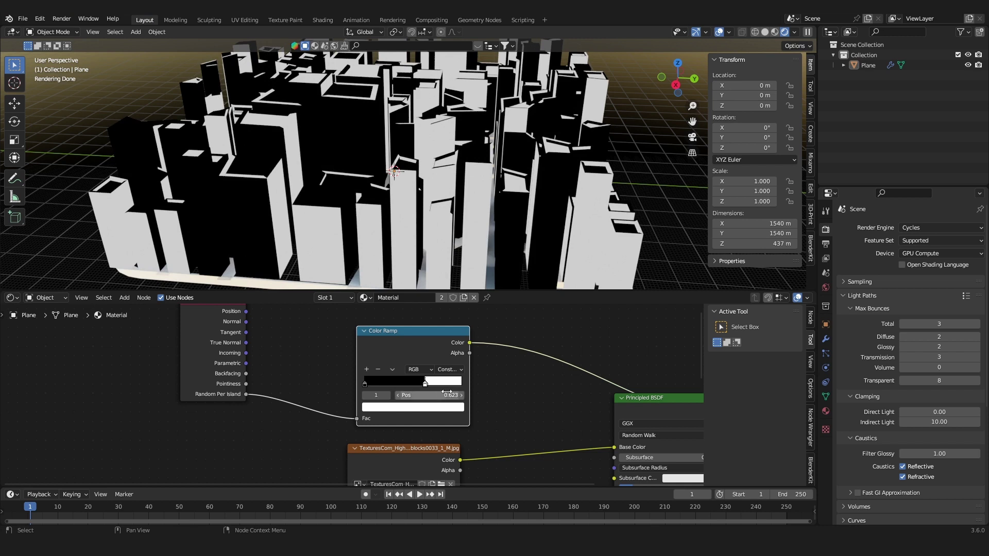
Step: Move the Geometry and Color Ramp nodes away from the shader and reconnect the Principled BSDF to the Material Output
scroll(391, 387, down, 7)
drag(233, 343, 369, 384)
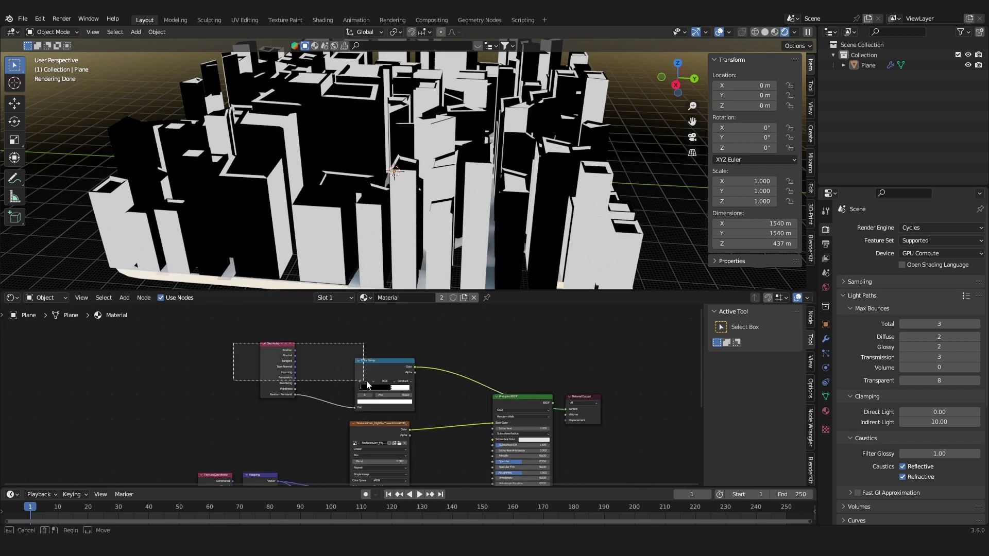
ctrl+shift+click(398, 381)
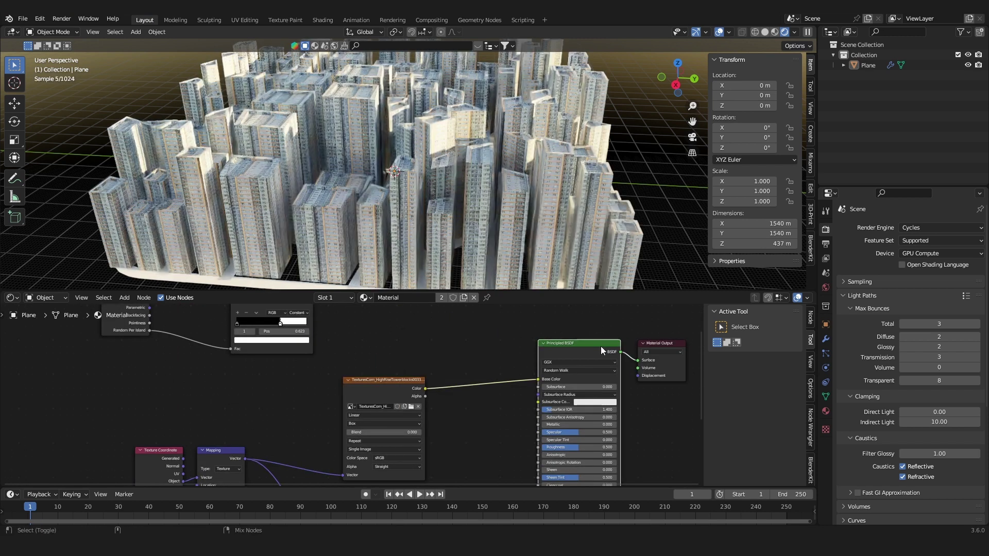
Step: Insert a Mix Color node between the first texture and Base Color, and link the second tower texture to its B input
key(shift+a)
text(mi)
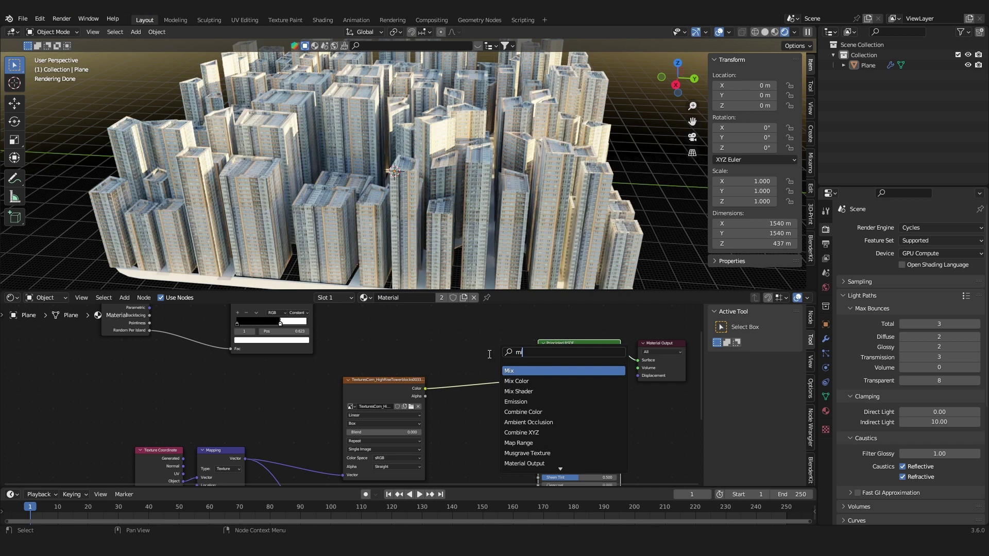
click(518, 382)
click(485, 380)
middle_drag(461, 439, 510, 306)
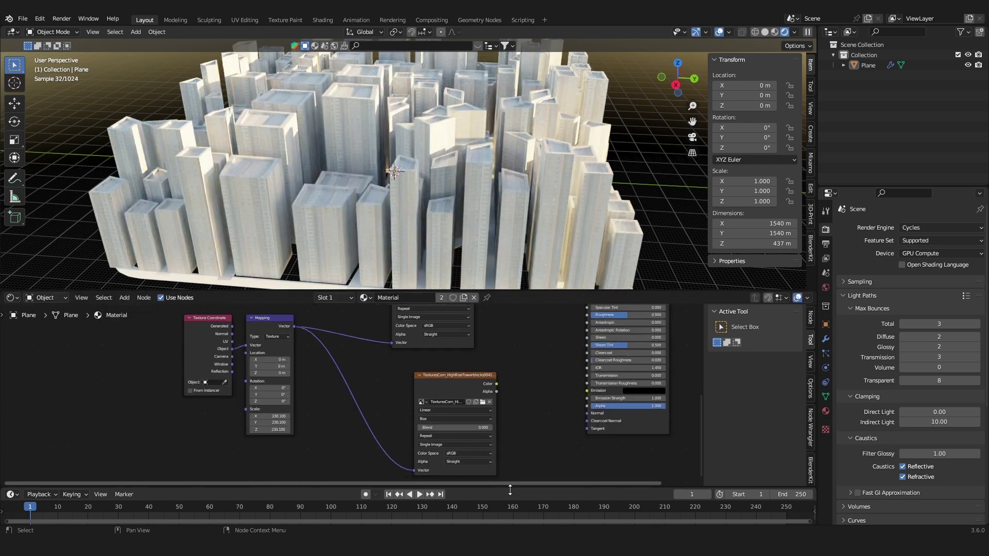
drag(459, 375, 435, 347)
middle_drag(437, 367, 418, 405)
drag(422, 386, 494, 354)
Step: Link the Color Ramp's Color output to the Factor of the Mix node
middle_drag(429, 347, 432, 395)
scroll(347, 378, up, 2)
mouse_move(346, 378)
middle_down()
mouse_move(344, 454)
mouse_move(354, 382)
middle_up()
scroll(348, 370, down, 1)
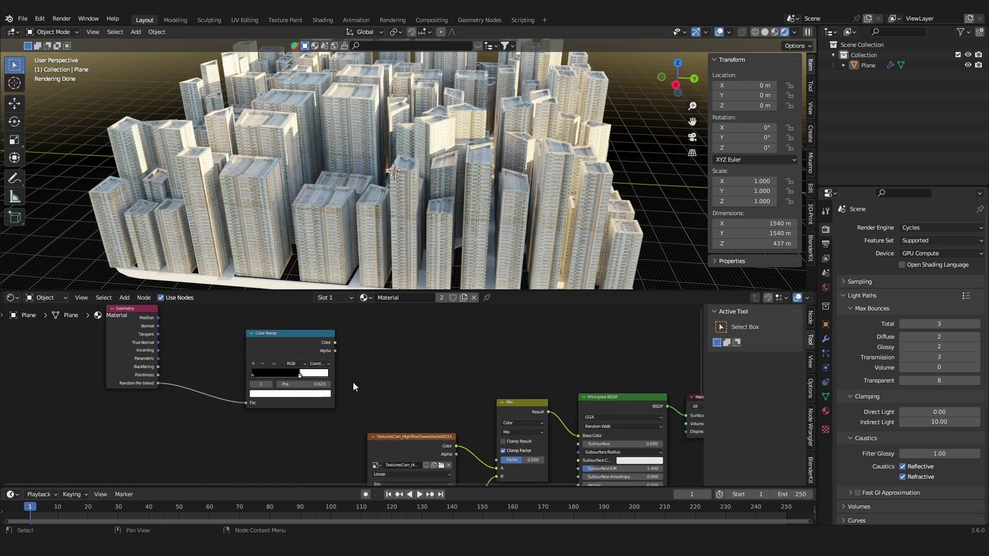
drag(333, 342, 498, 438)
Step: Inspect the mixed facade textures across the city from the side, from above and close up on the rooftops
middle_drag(422, 222, 409, 200)
scroll(409, 200, up, 3)
middle_drag(320, 241, 364, 243)
scroll(364, 244, down, 4)
scroll(287, 355, up, 2)
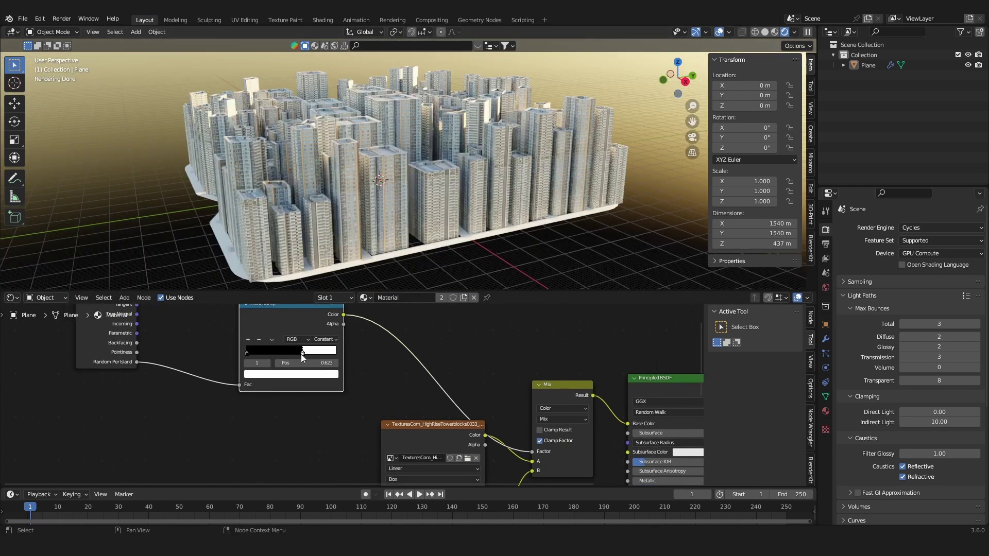
drag(302, 356, 325, 365)
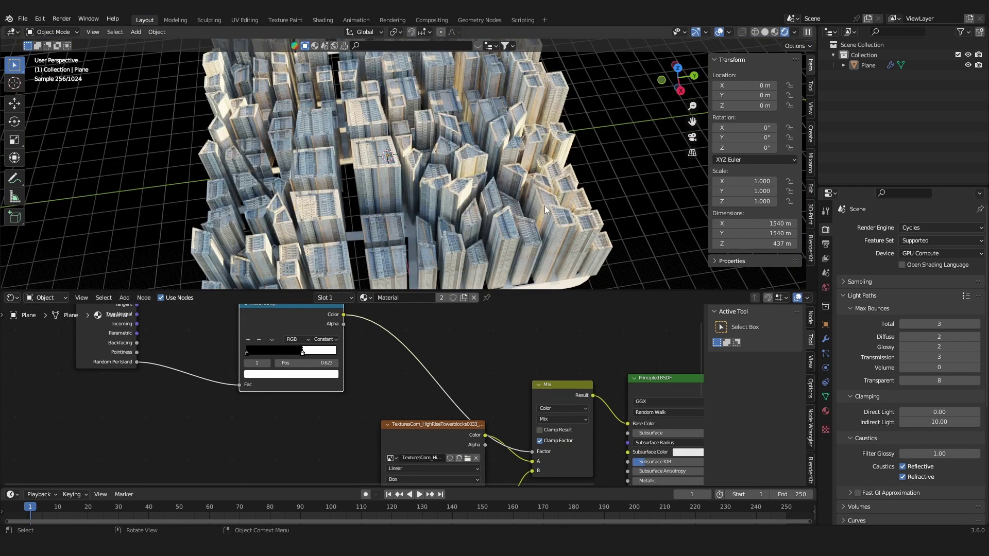
scroll(464, 347, down, 7)
middle_drag(635, 356, 456, 347)
scroll(416, 233, up, 5)
shift+middle_drag(355, 140, 403, 172)
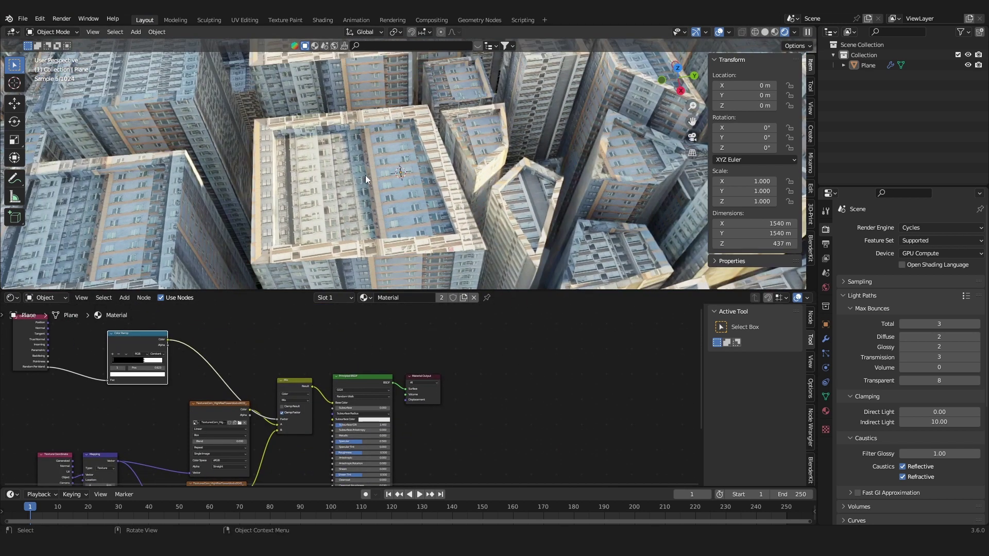
Step: Move the Material Output node well away from the Principled BSDF to make room for more nodes
middle_drag(435, 379, 364, 381)
scroll(362, 385, up, 2)
drag(357, 394, 563, 388)
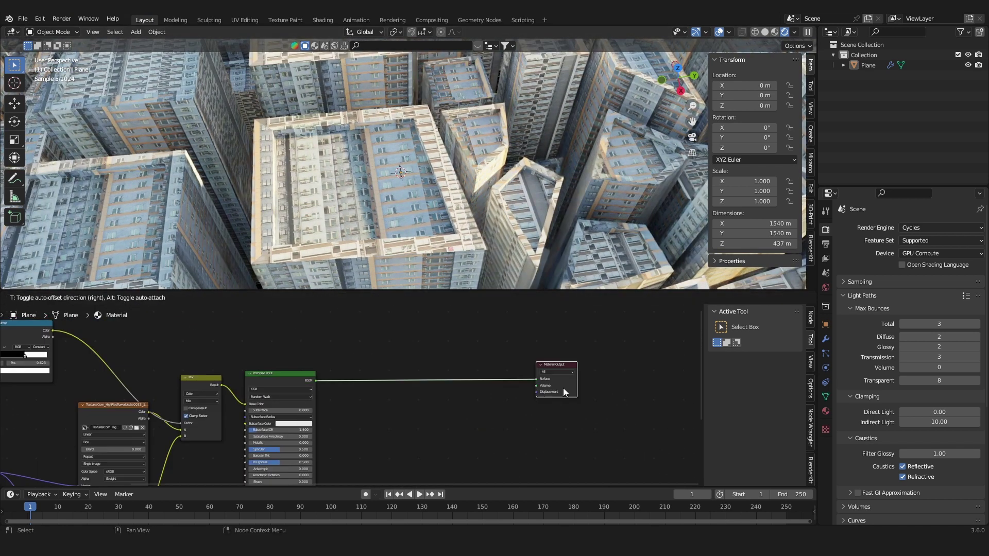
scroll(449, 350, up, 5)
middle_drag(449, 350, 504, 381)
scroll(384, 334, down, 5)
middle_drag(33, 350, 147, 386)
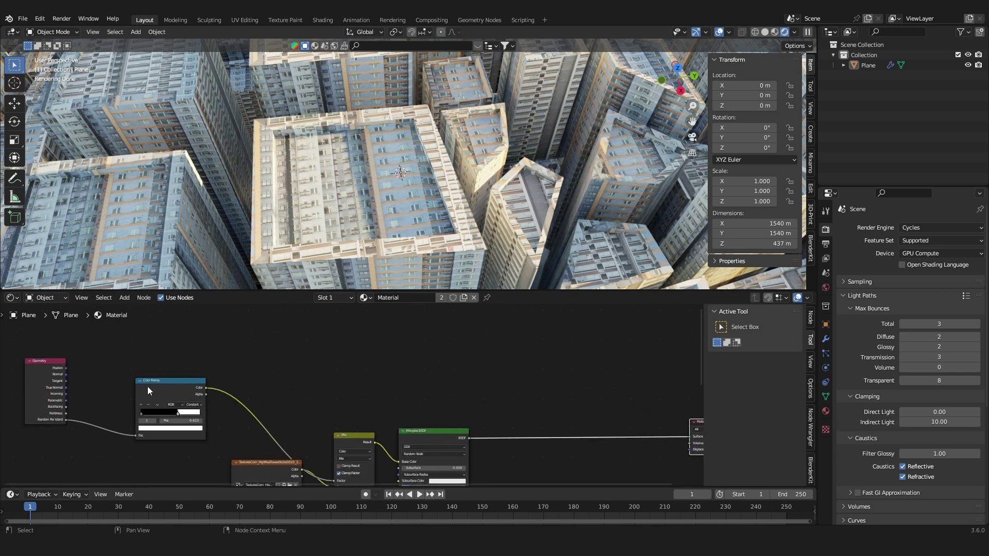
Step: Duplicate the Geometry node above the Principled BSDF and preview its Normal output on the buildings
key(shift+d)
click(466, 358)
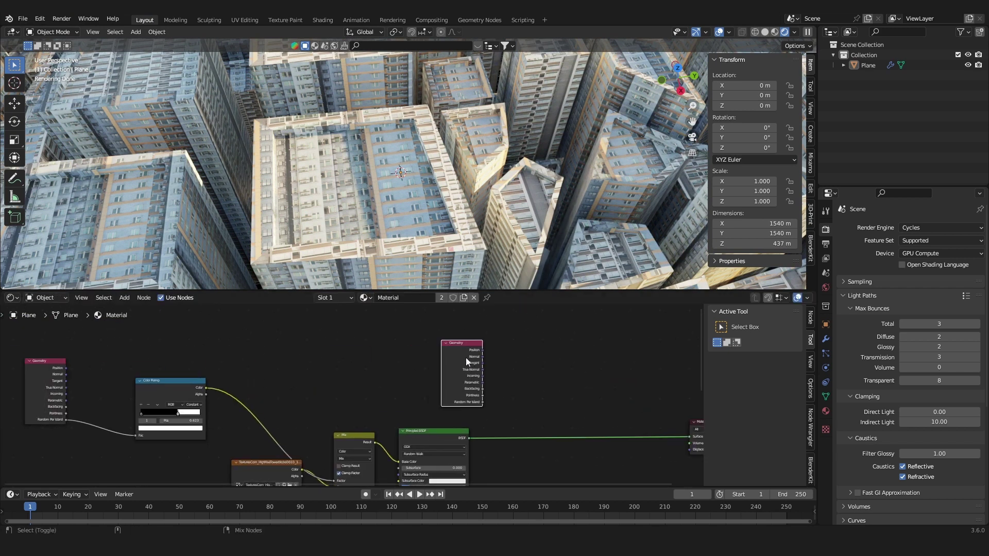
ctrl+shift+click(466, 358)
drag(466, 358, 491, 349)
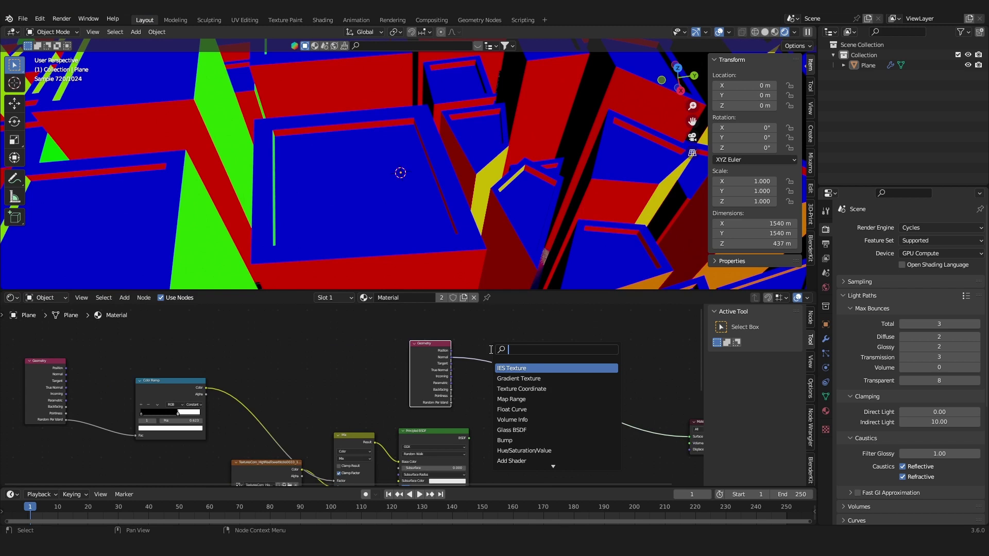
Step: Add a Separate XYZ node after the Geometry node's Normal output and preview its Z output on the city
text(xyz)
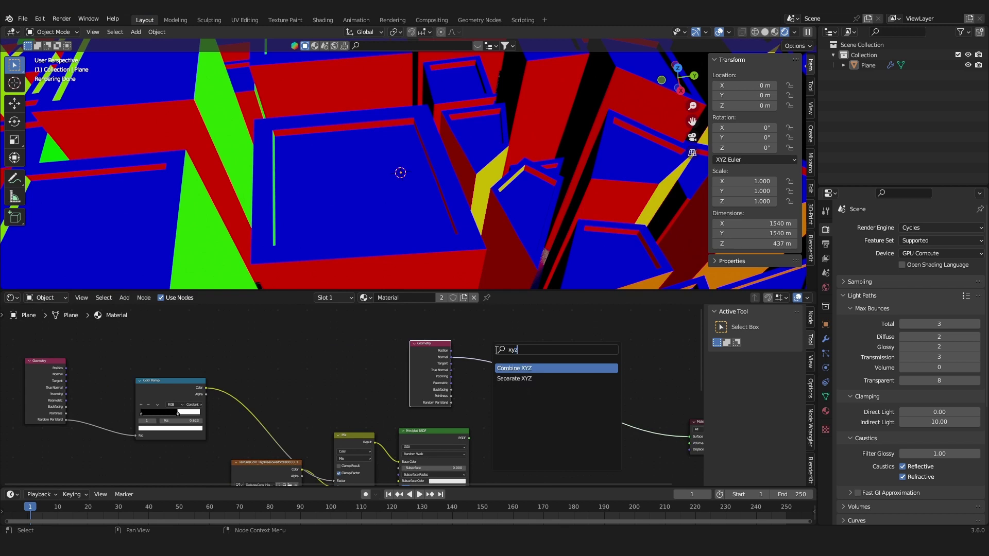
click(508, 380)
click(504, 371)
ctrl+shift+click(511, 355)
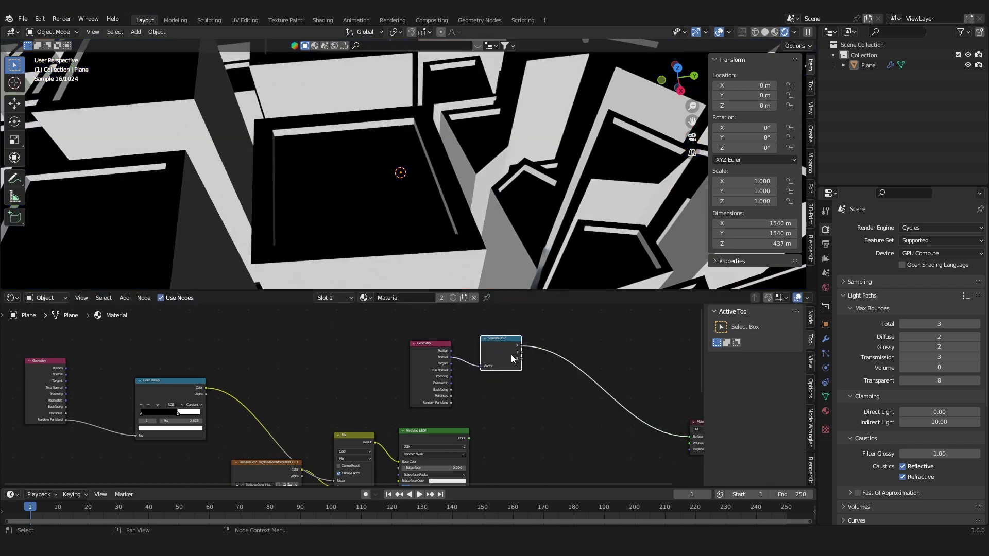
ctrl+shift+click(511, 352)
ctrl+shift+click(511, 351)
scroll(422, 200, down, 8)
middle_drag(422, 200, 470, 149)
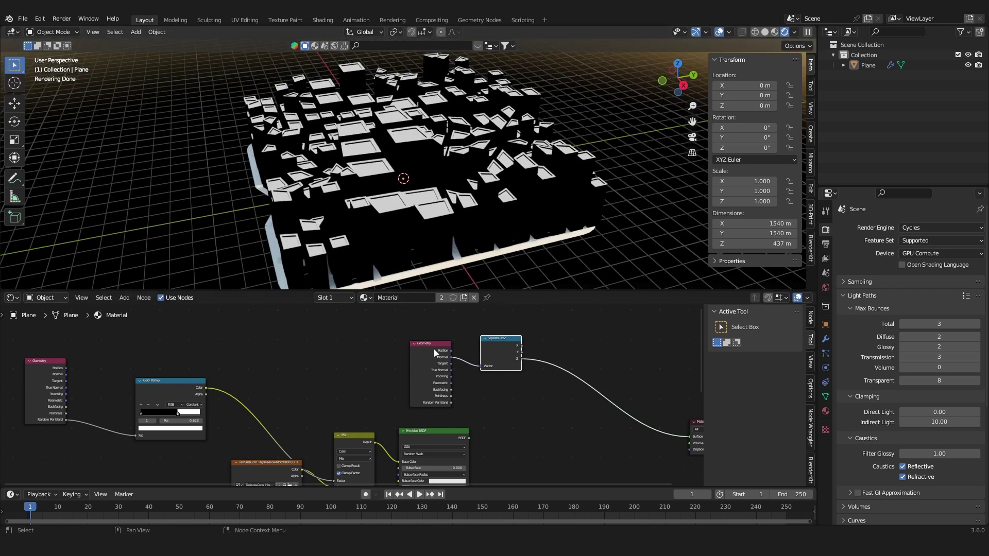
Step: Duplicate the Principled BSDF beside the original and reconnect the original one to the Material Output
middle_drag(532, 403, 450, 362)
scroll(453, 361, up, 2)
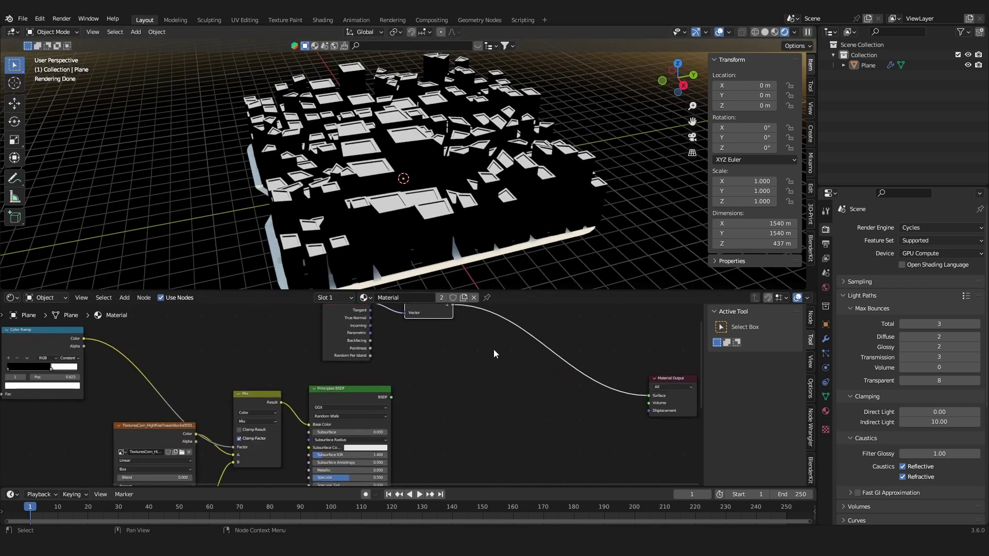
key(shift+a)
scroll(366, 390, down, 2)
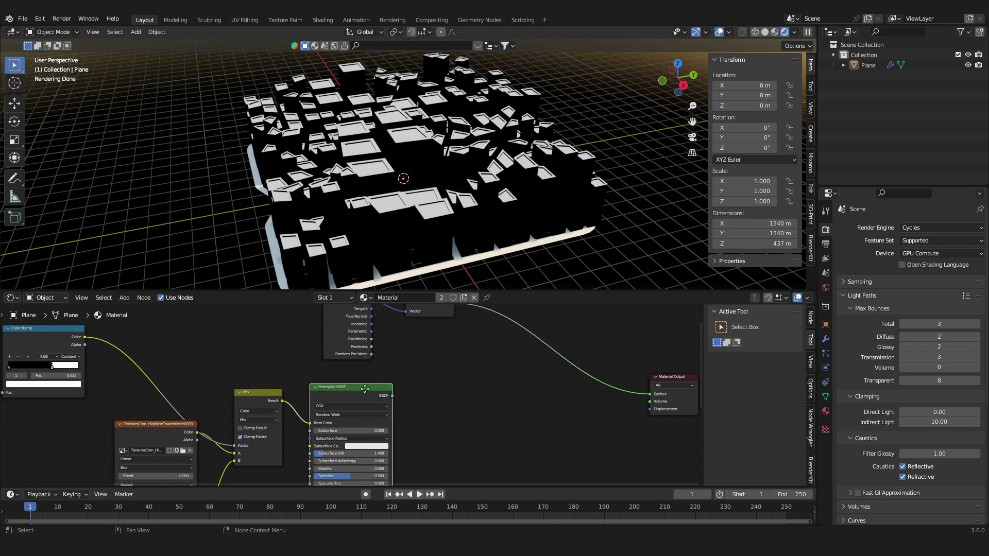
middle_drag(366, 390, 339, 347)
key(shift+d)
click(451, 402)
ctrl+shift+click(348, 355)
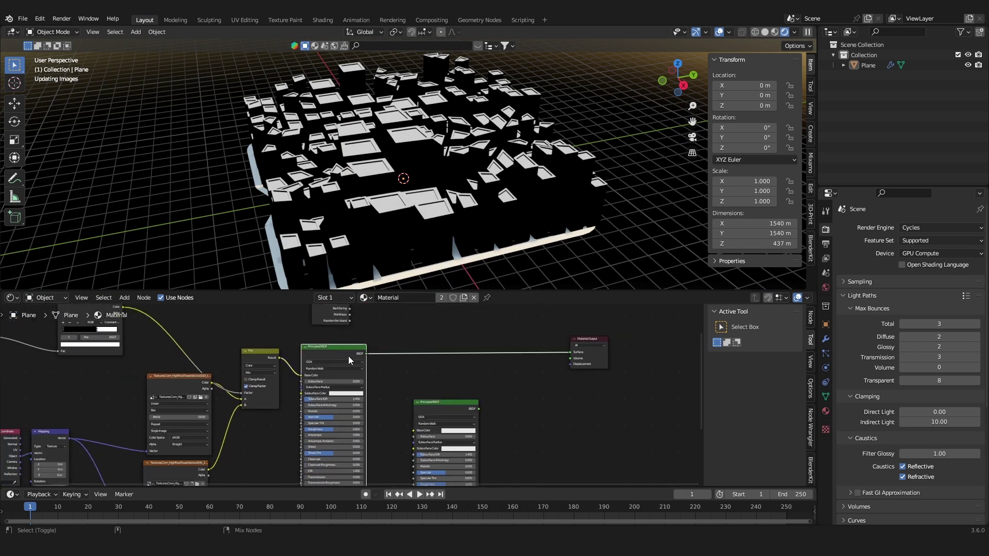
Step: Insert a Mix Shader between the original Principled BSDF and the Material Output, and connect the duplicated Principled BSDF to its second shader input
scroll(467, 370, up, 1)
ctrl+scroll(464, 330, down, 3)
key(shift+a)
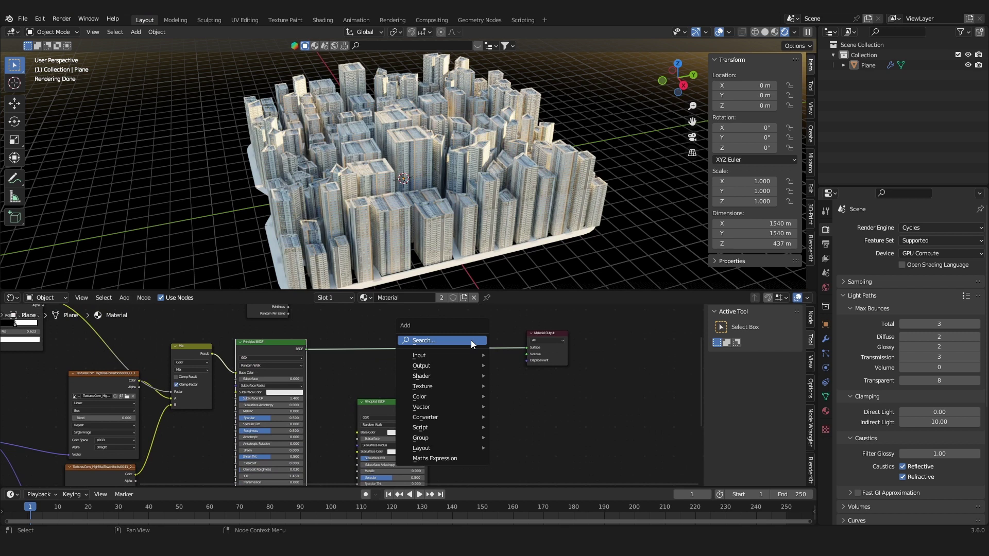
text(mi)
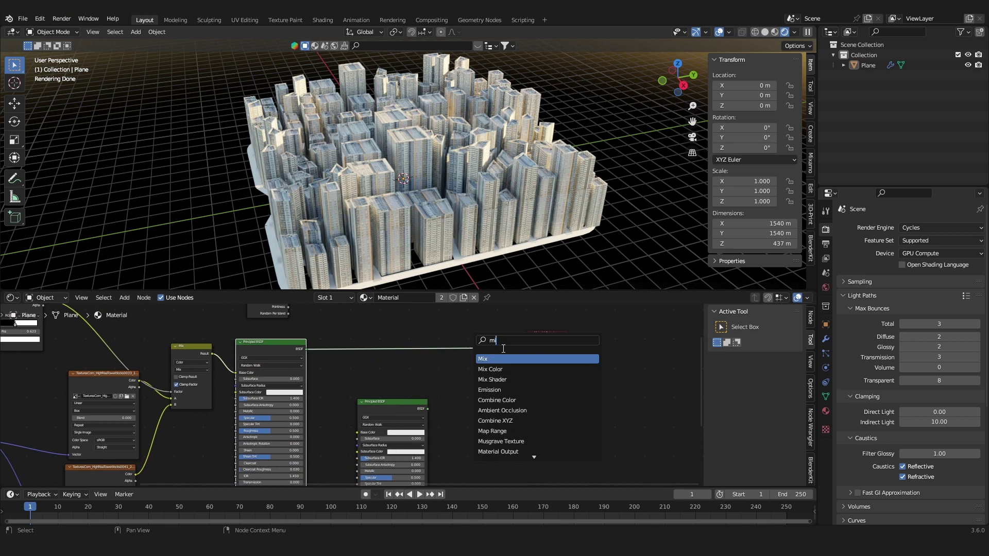
click(504, 379)
click(494, 382)
scroll(490, 390, up, 3)
middle_drag(479, 399, 468, 417)
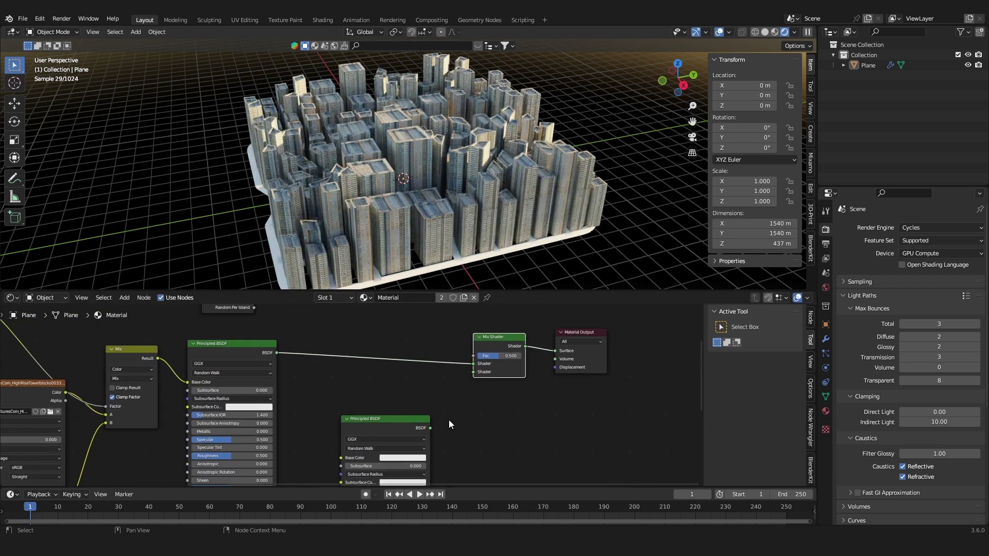
drag(430, 428, 473, 372)
Step: Connect the Separate XYZ node's Z output to the Mix Shader's Fac input and check the roofs on the city
shift+scroll(440, 366, up, 4)
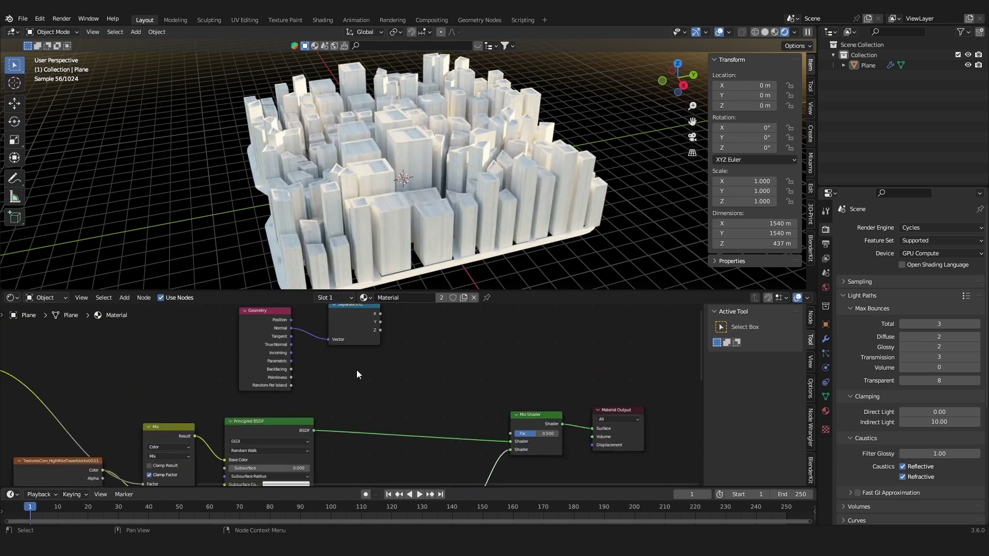
drag(364, 343, 370, 366)
scroll(371, 370, up, 1)
middle_drag(379, 380, 368, 369)
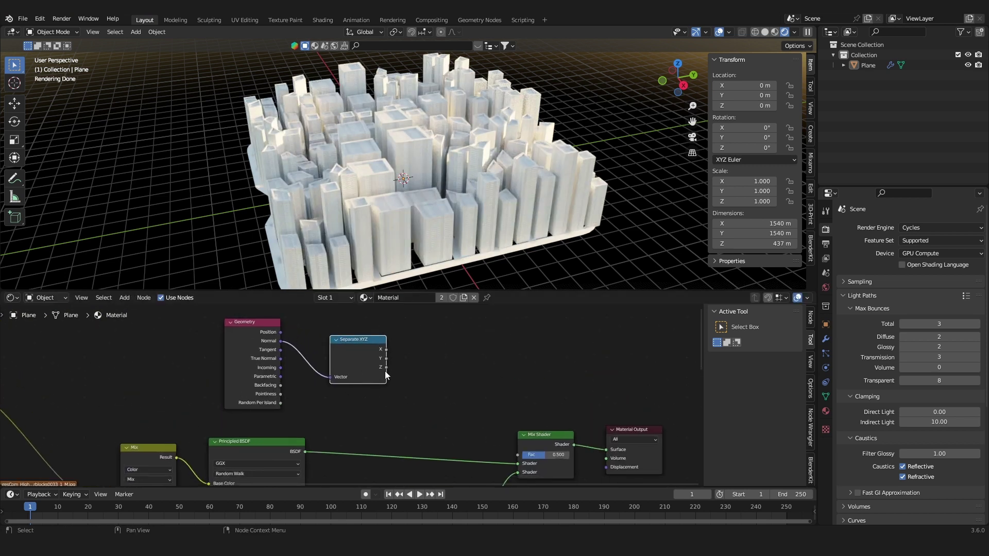
drag(386, 367, 427, 406)
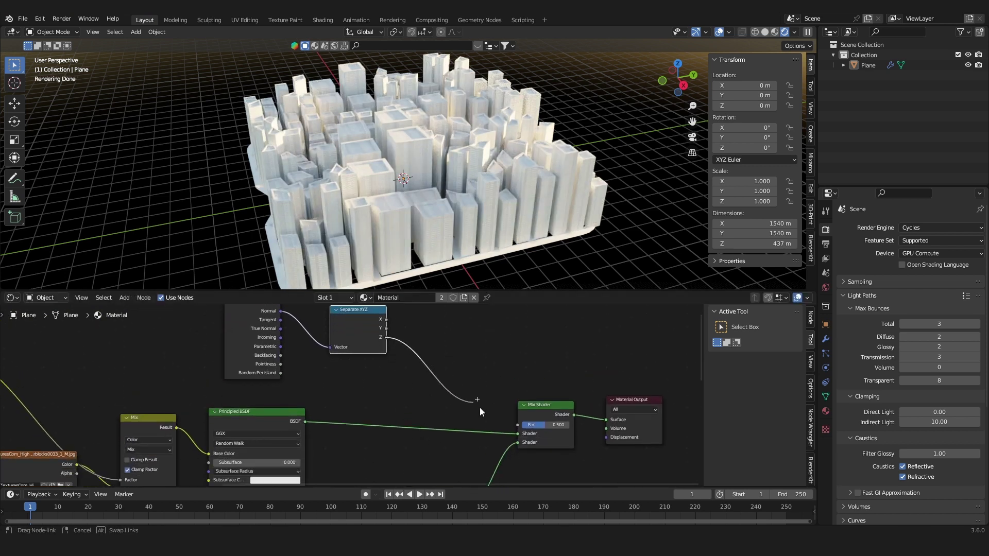
drag(517, 422, 517, 422)
scroll(434, 209, up, 5)
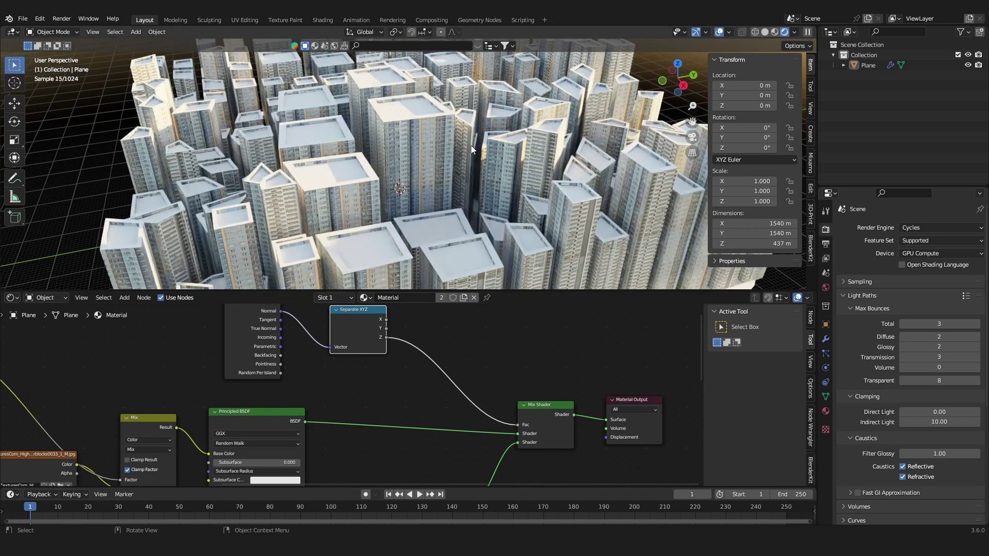
scroll(407, 397, down, 1)
Step: Move the duplicated roof Principled BSDF down below the original to make room for a texture
scroll(407, 397, down, 5)
middle_drag(417, 392, 388, 436)
scroll(396, 392, down, 4)
drag(376, 353, 371, 444)
click(452, 429)
middle_drag(452, 430, 488, 408)
Step: Import the TexturesCom_ConcretePlates0211_1_seamless_S image from the Textures folder and connect its Color to the roof shader's Base Color
click(303, 544)
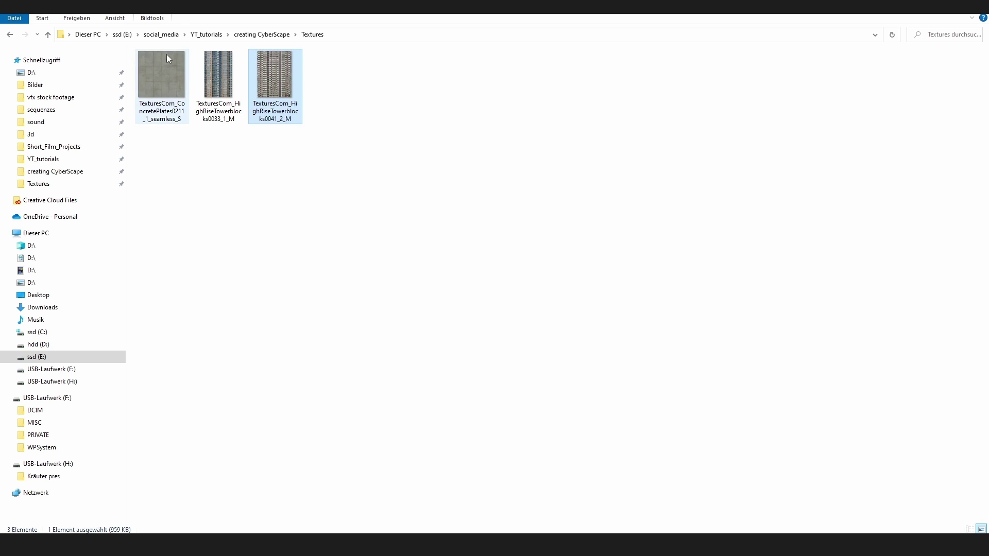
click(170, 102)
drag(179, 109, 307, 432)
scroll(338, 433, up, 5)
scroll(354, 391, up, 2)
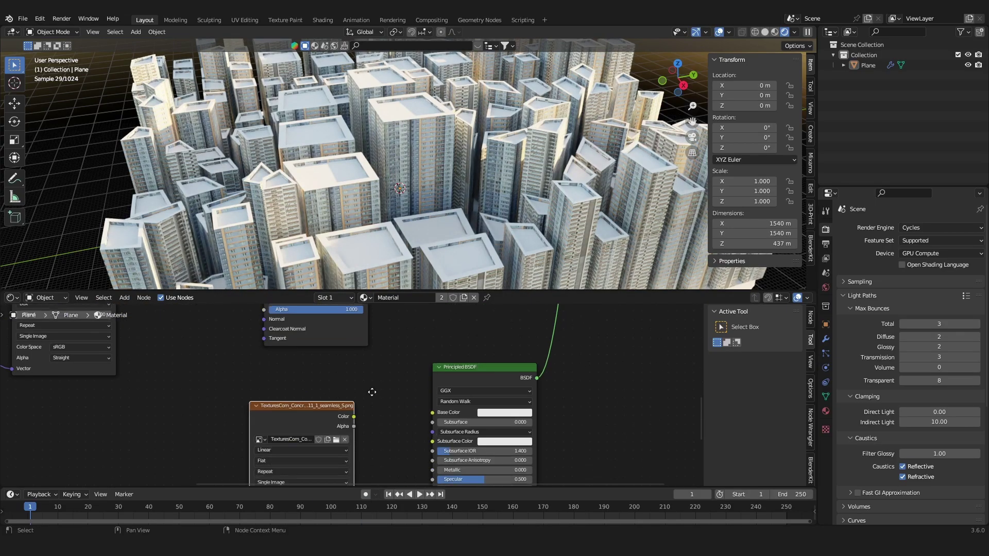
drag(430, 402, 433, 398)
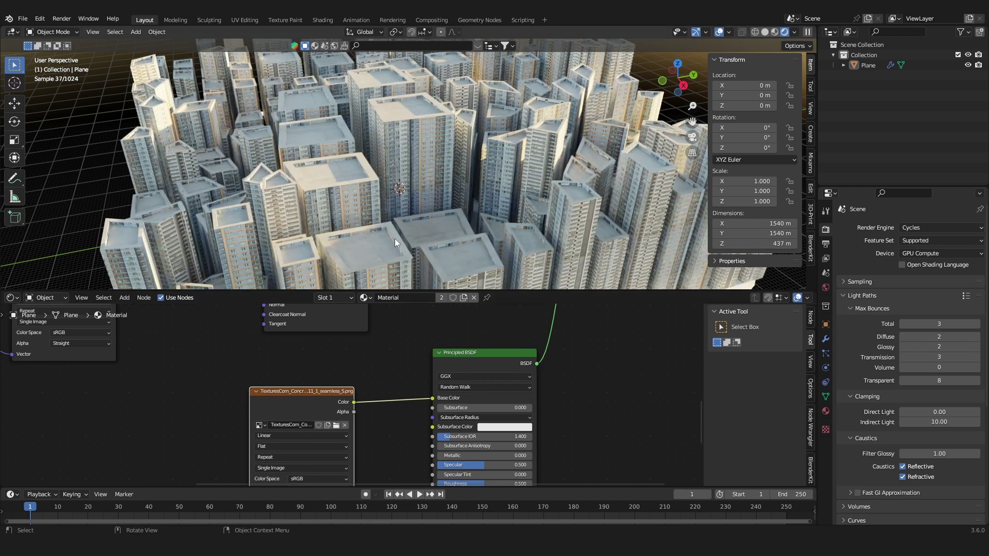
Step: Add Texture Coordinate and Mapping nodes to the concrete texture, using Object coordinates and Box projection
key(ctrl+t)
key(KP_Decimal)
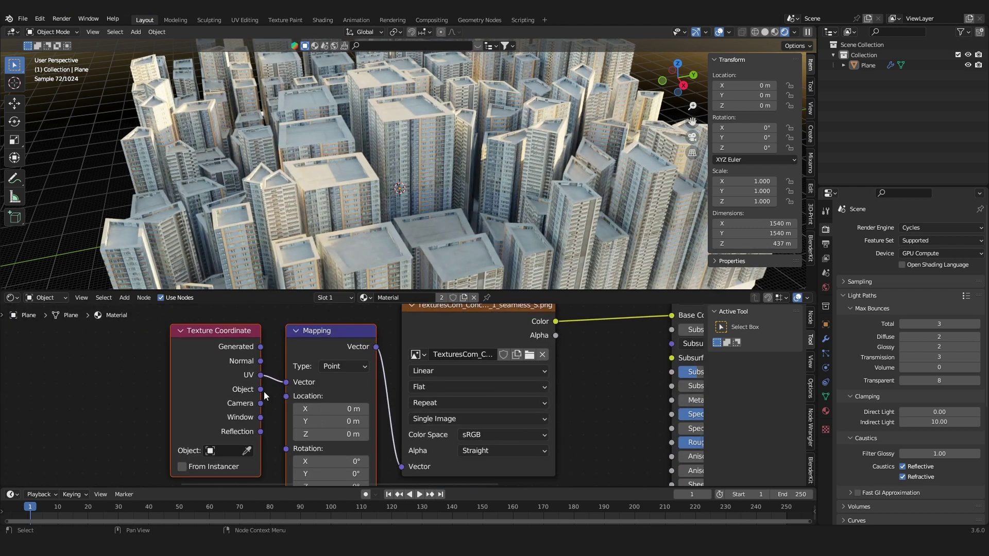
drag(285, 385, 286, 383)
click(454, 387)
click(427, 419)
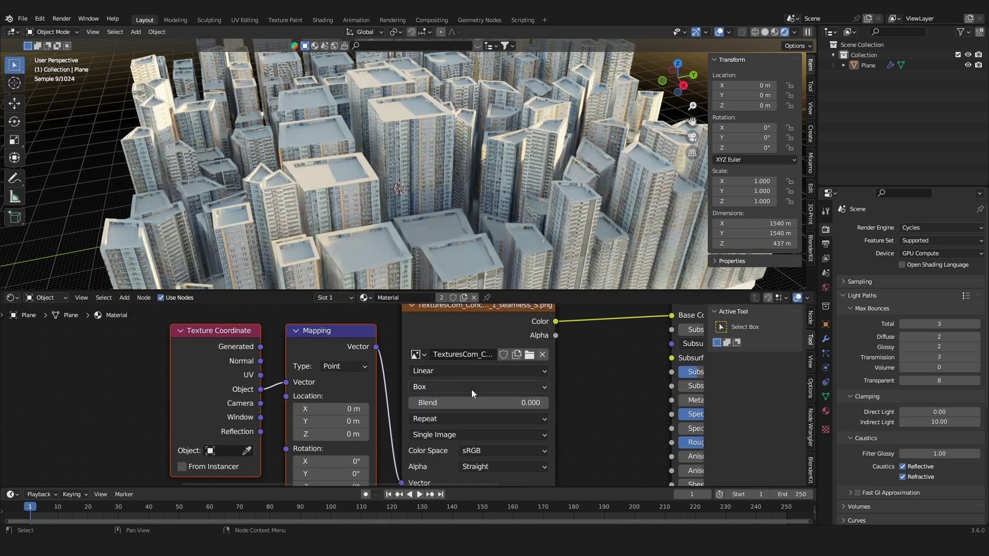
Step: Preview the concrete texture's Color directly on the buildings and examine the roofs from above
middle_drag(488, 238, 468, 210)
scroll(412, 211, up, 6)
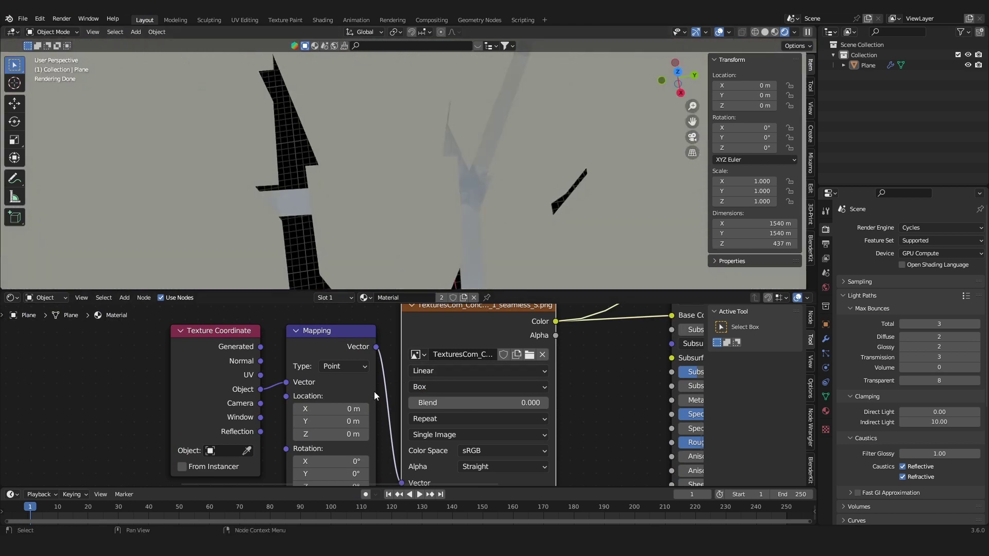
middle_drag(356, 413, 379, 324)
middle_drag(409, 198, 404, 218)
scroll(403, 218, down, 4)
middle_drag(375, 399, 352, 407)
Step: Switch the concrete texture's Mapping node to the Texture type and set its scale to about 166.4 on all axes
click(369, 312)
click(370, 338)
scroll(354, 401, down, 3)
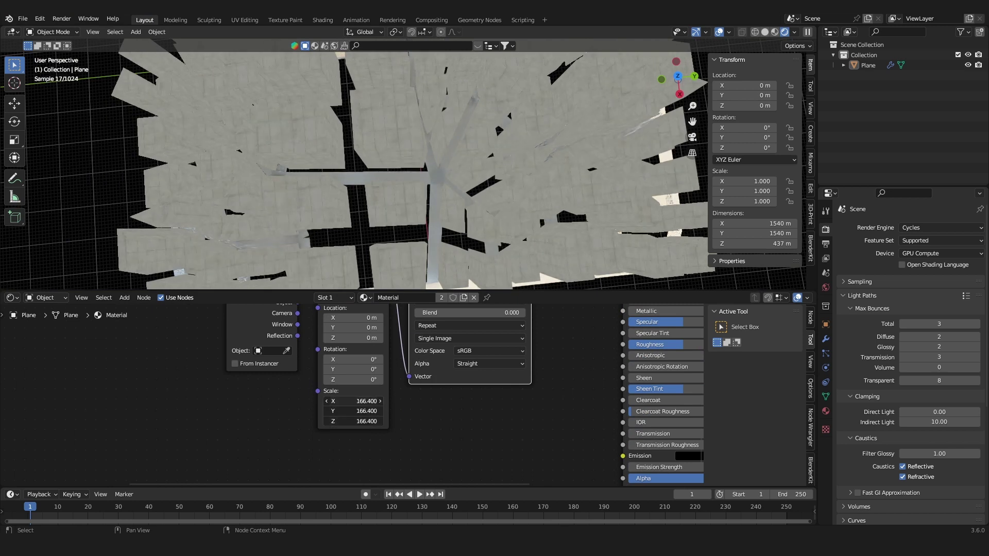
drag(353, 402, 358, 401)
Step: Reconnect the Mix Shader to the Material Output and inspect the whole textured city
scroll(496, 334, down, 8)
mouse_move(520, 329)
middle_down()
mouse_move(475, 396)
mouse_move(465, 446)
middle_up()
ctrl+shift+click(510, 328)
mouse_move(445, 224)
middle_down()
mouse_move(447, 177)
mouse_move(466, 143)
middle_up()
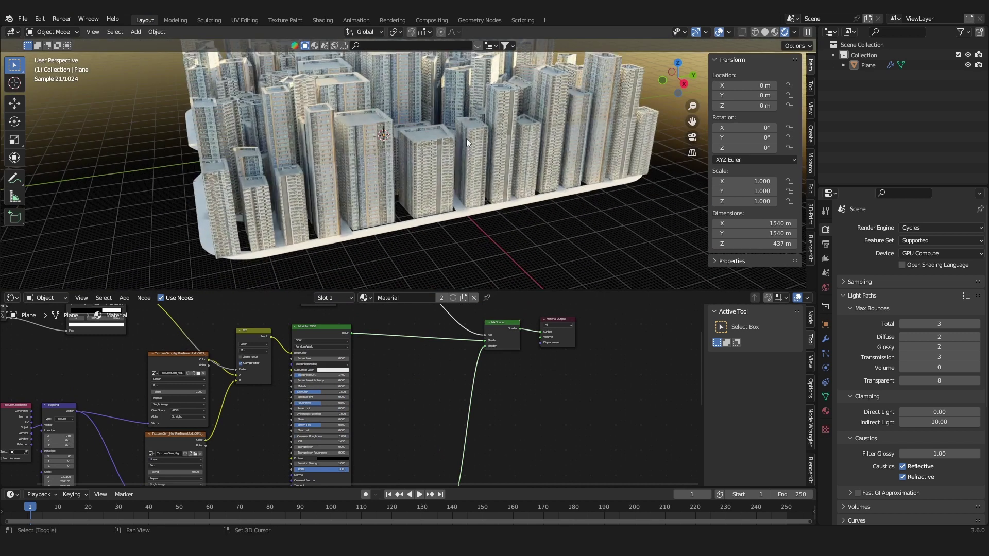
scroll(468, 143, down, 2)
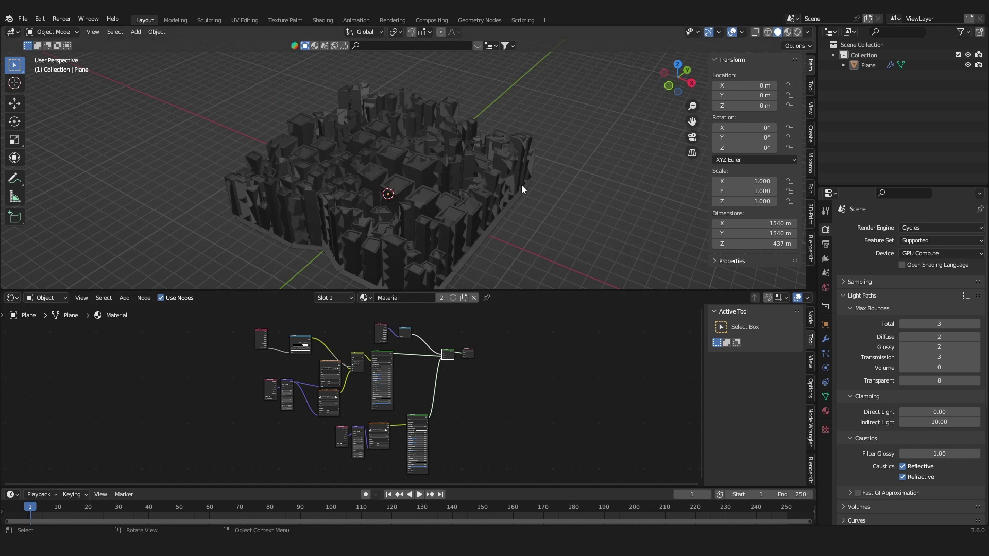
middle_drag(521, 184, 505, 193)
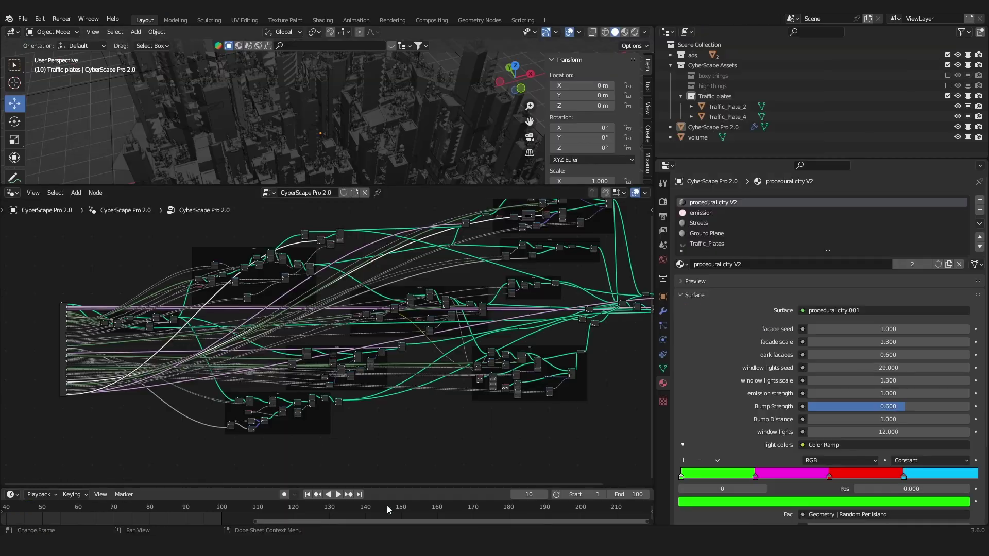
Step: Examine the CyberScape Pro 2.0 geometry node tree and enlarge the 3D viewport to view its buildings up close
scroll(379, 367, up, 5)
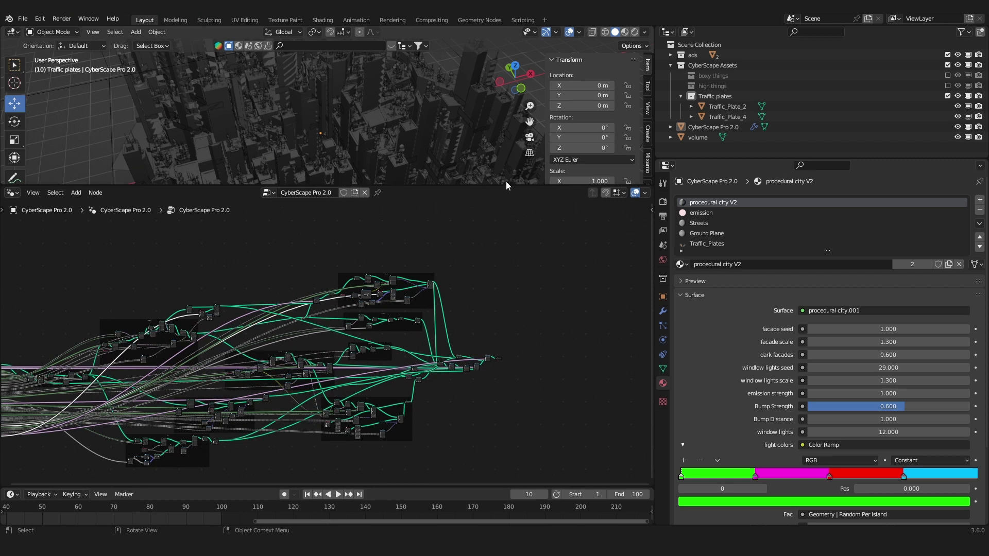
drag(504, 185, 505, 267)
scroll(371, 188, up, 2)
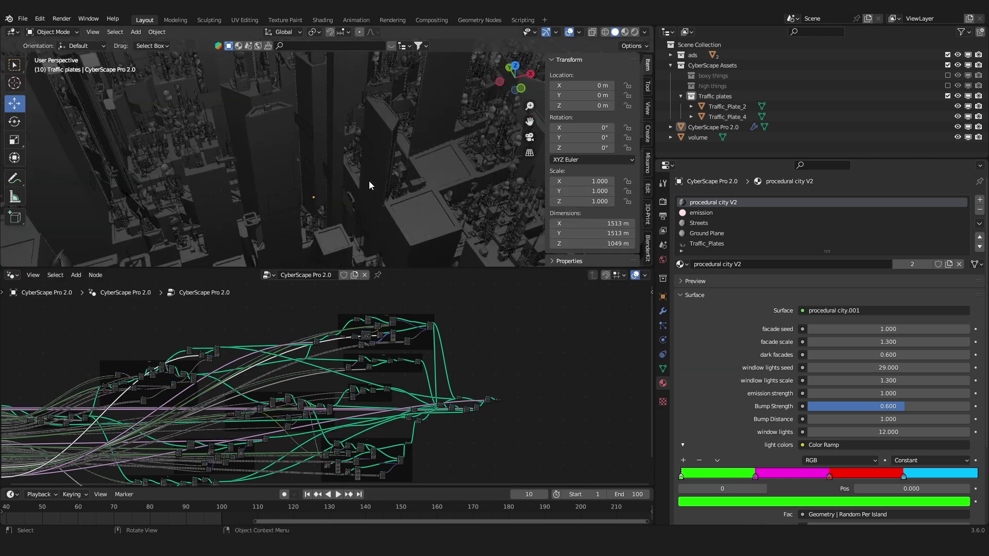
scroll(296, 384, up, 2)
scroll(296, 384, down, 1)
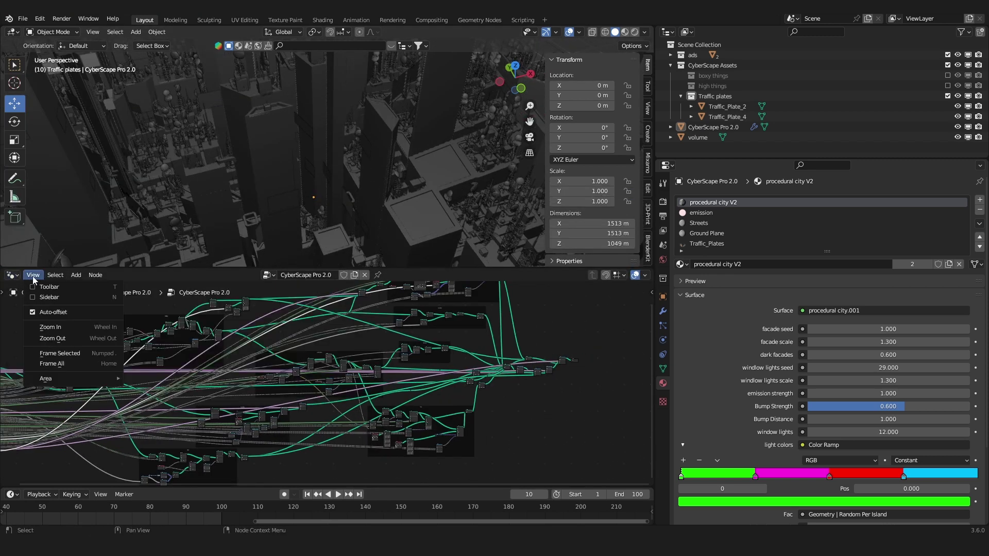
Step: Switch the node area to the Shader Editor and examine the nodes of the procedural city V2 material
click(14, 278)
click(40, 378)
click(52, 371)
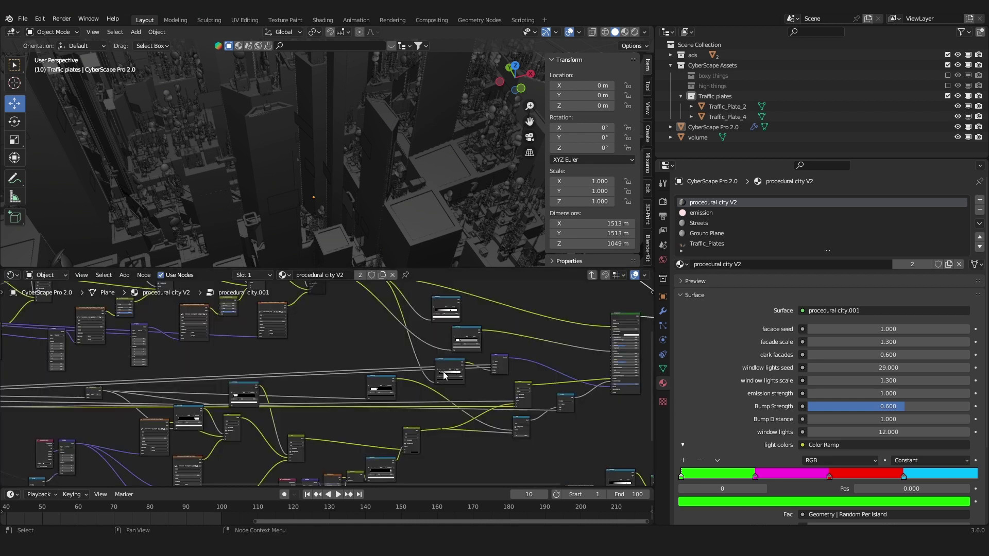
scroll(184, 375, up, 2)
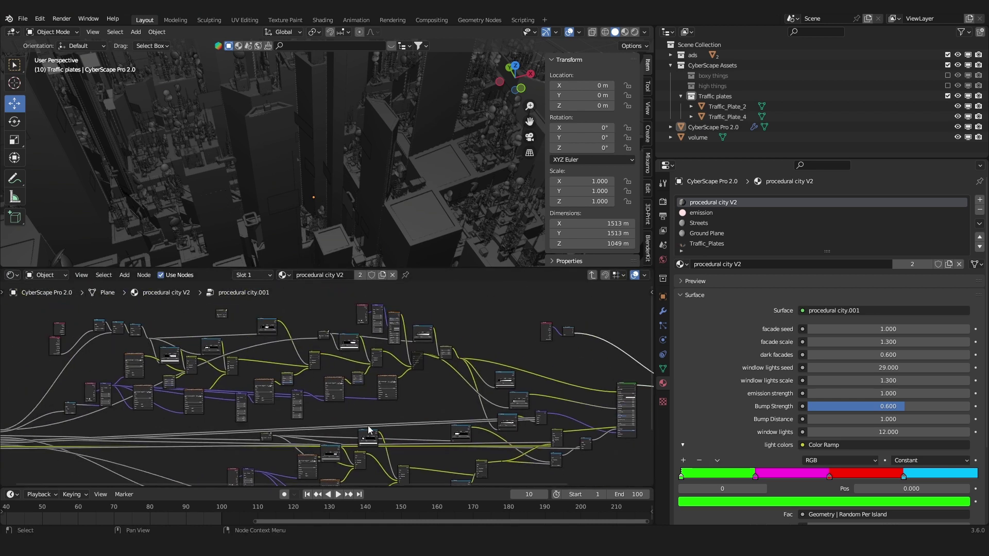
middle_drag(368, 430, 320, 346)
scroll(365, 380, up, 3)
middle_drag(108, 438, 54, 423)
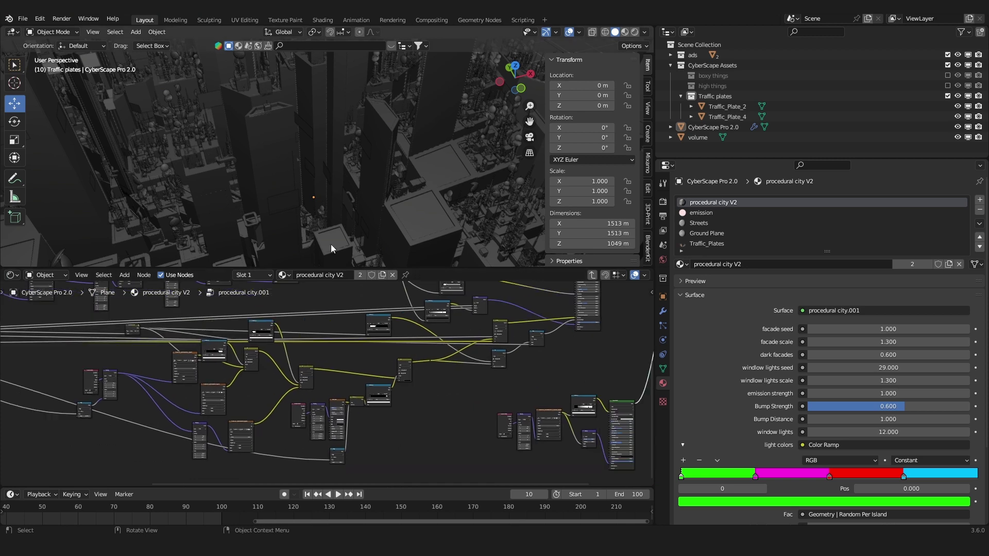